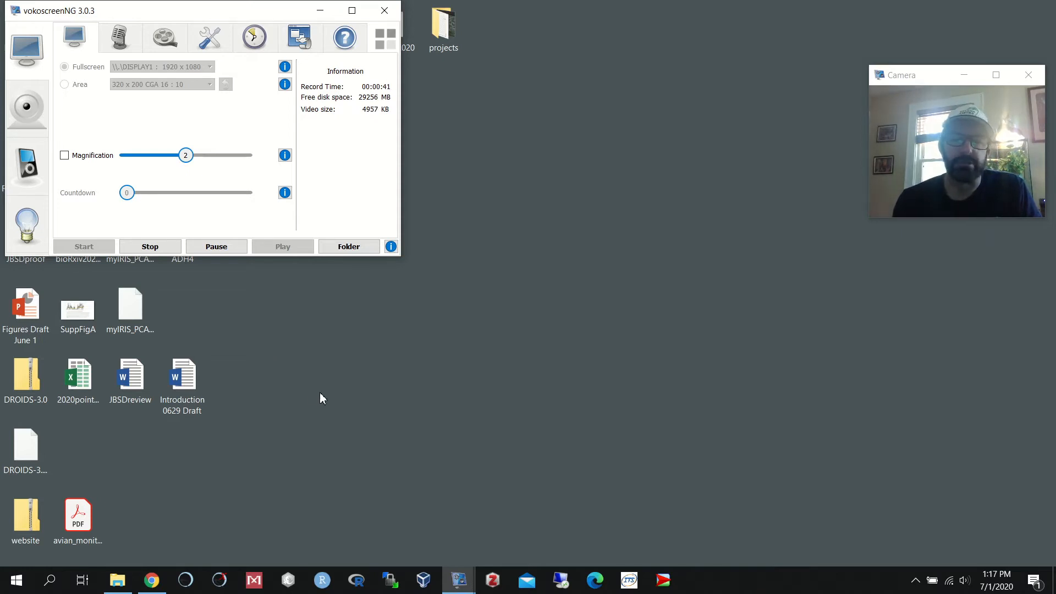
# Switch to the NCBI page in Chrome and search the Gene database for ADH4
pyautogui.click(164, 585)
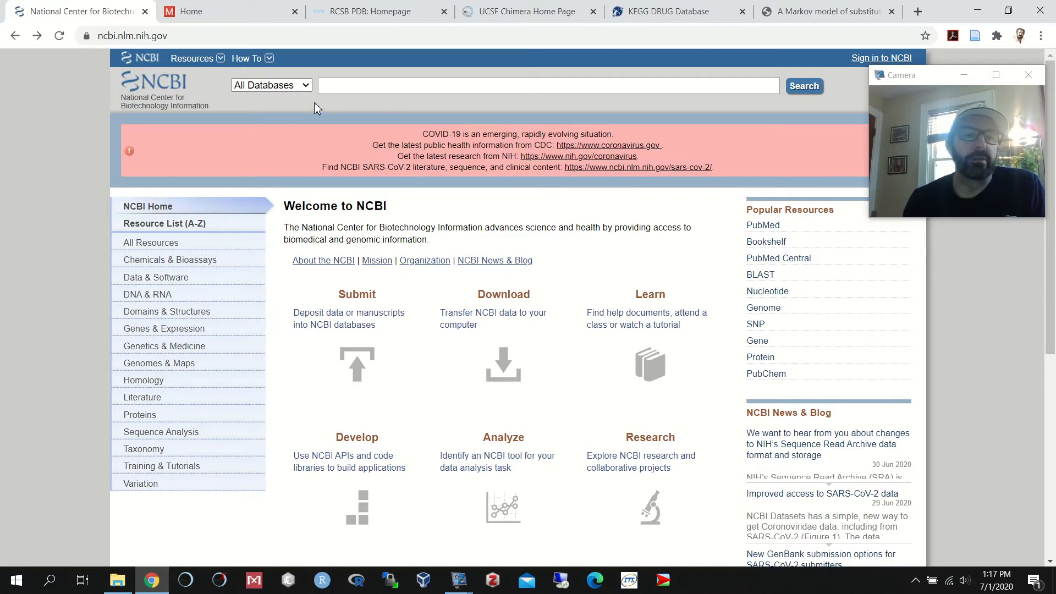
pyautogui.click(306, 87)
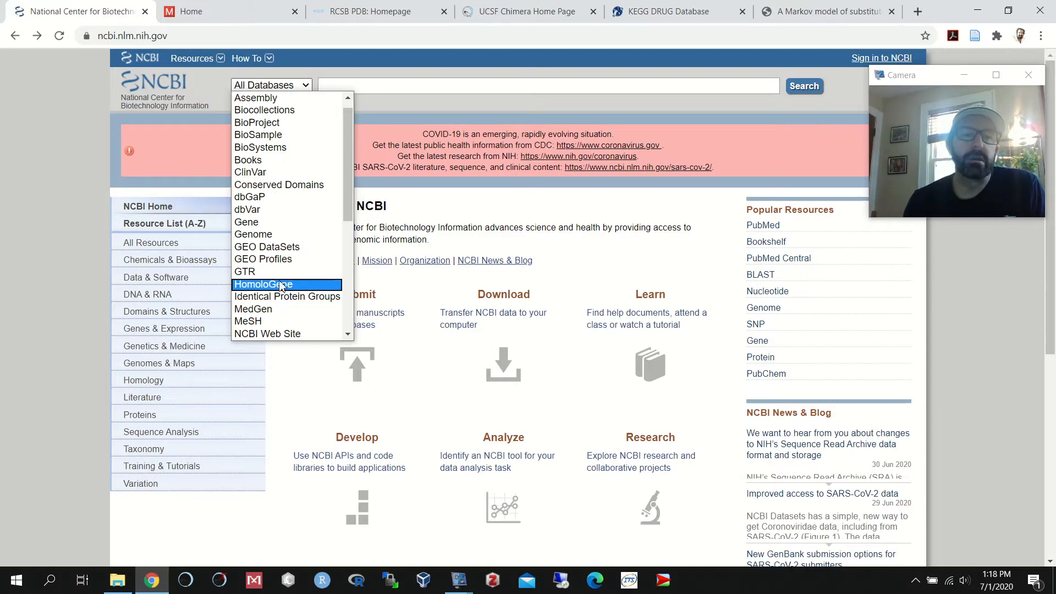
pyautogui.click(248, 228)
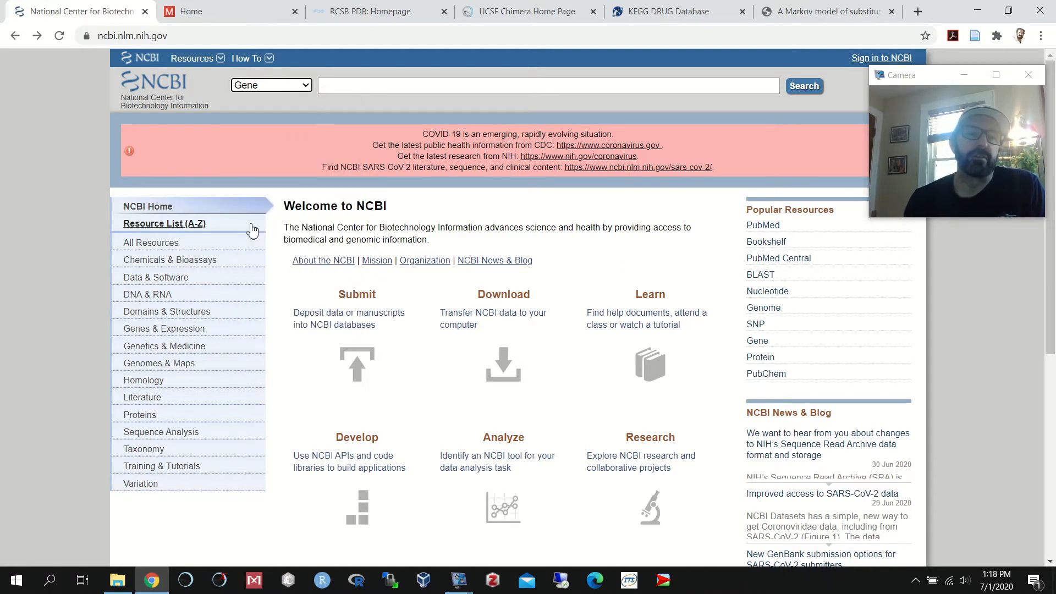
pyautogui.click(355, 85)
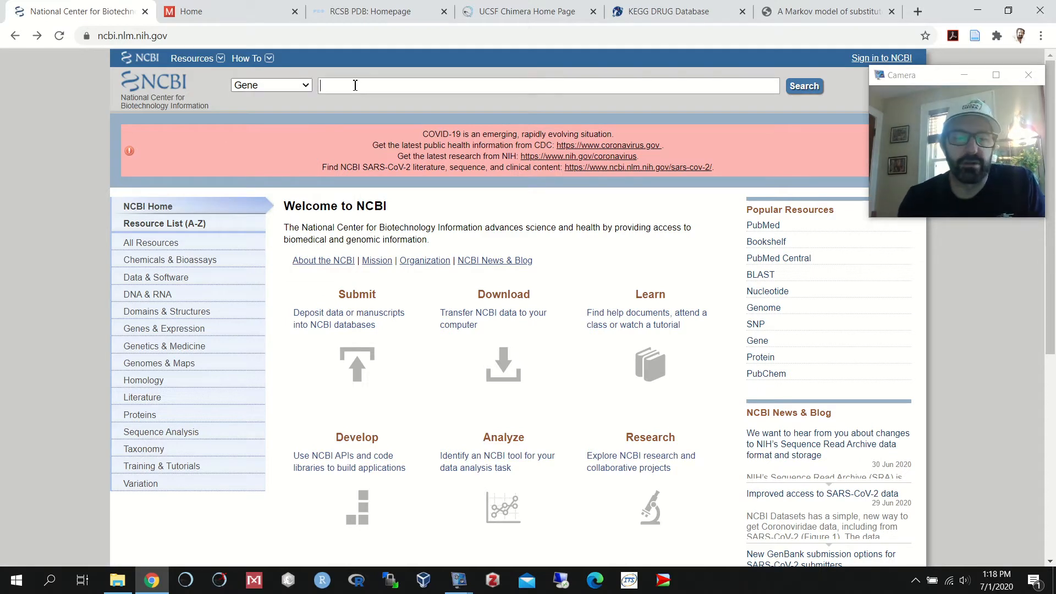
pyautogui.write('A')
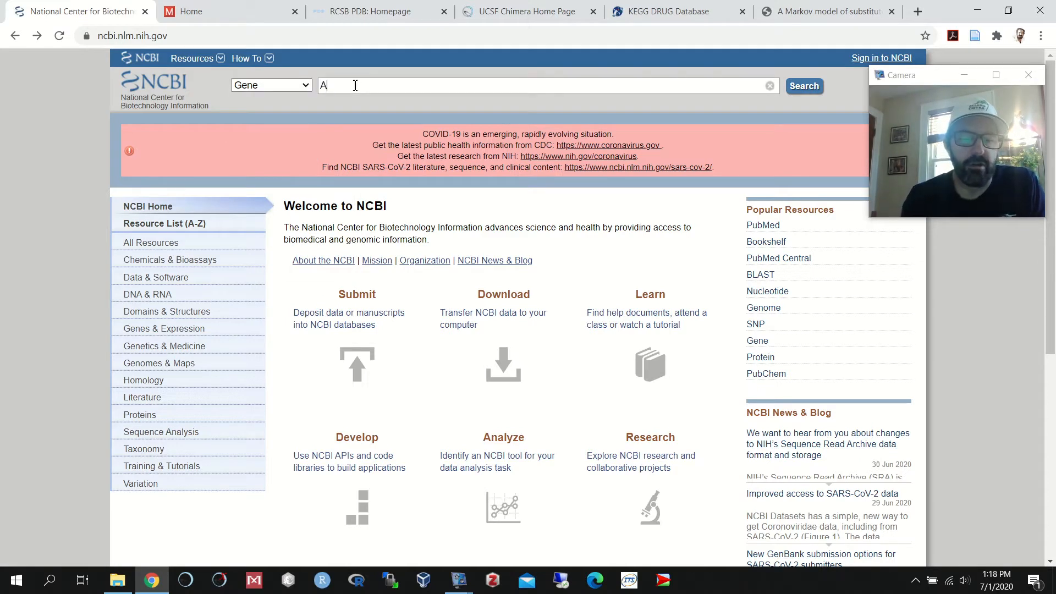
pyautogui.write('DH4')
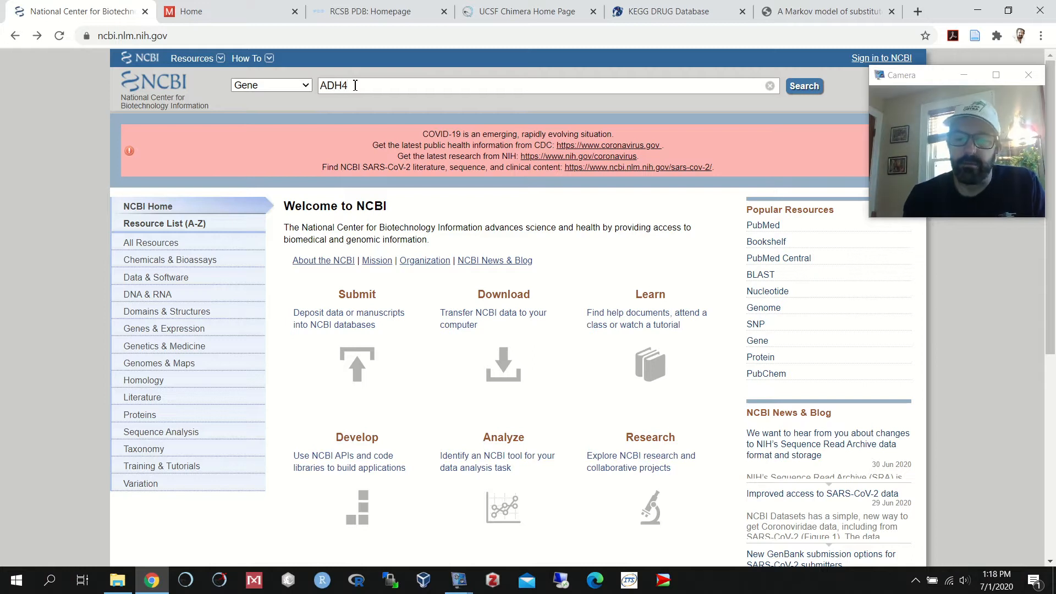
pyautogui.press('Return')
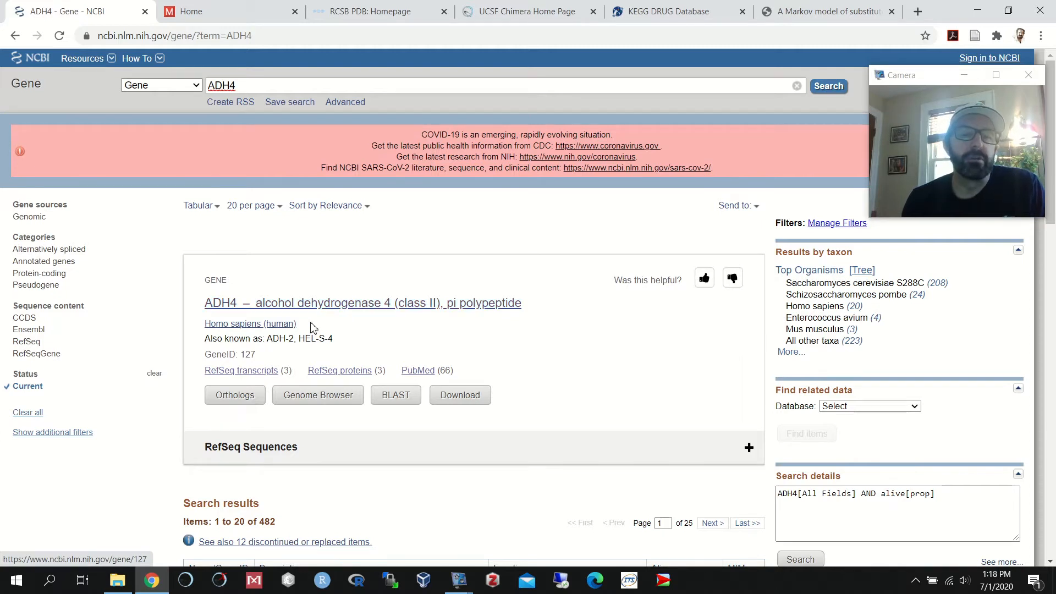
# Open the human ADH4 gene record, review its summary, and return to the search results
pyautogui.click(374, 311)
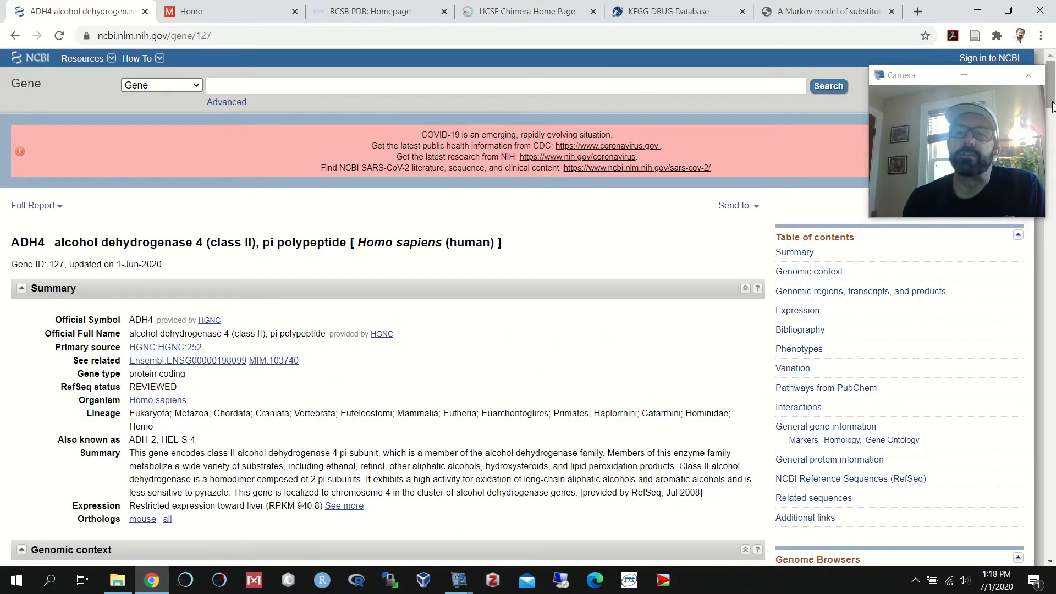
pyautogui.moveTo(1052, 106)
pyautogui.mouseDown()
pyautogui.moveTo(1043, 319)
pyautogui.moveTo(1055, 105)
pyautogui.mouseUp()
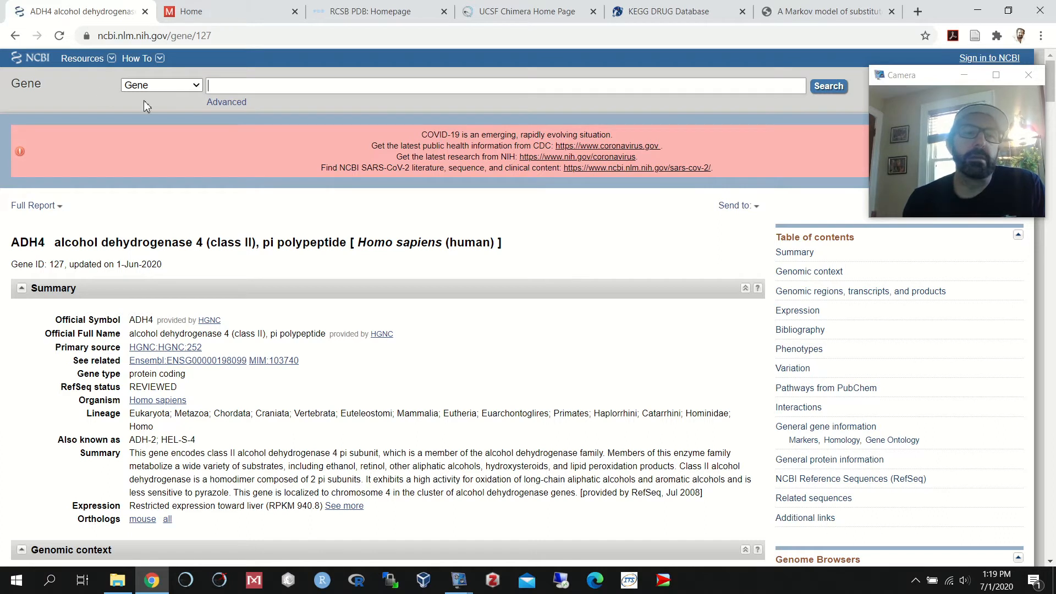
pyautogui.click(13, 37)
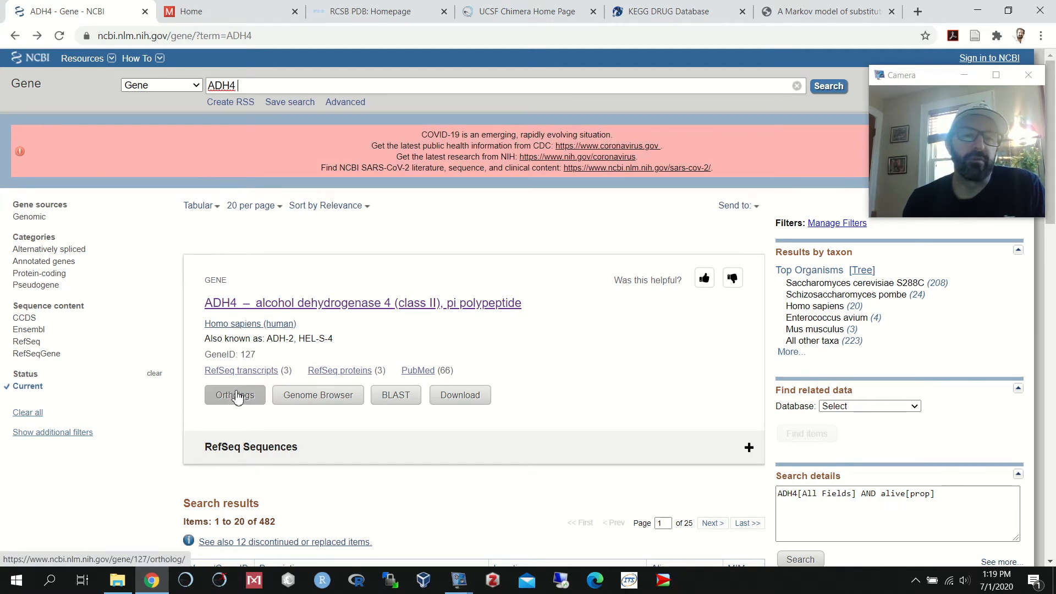
# Open the ADH4 orthologs list and select the human, house mouse and cattle genes
pyautogui.click(237, 396)
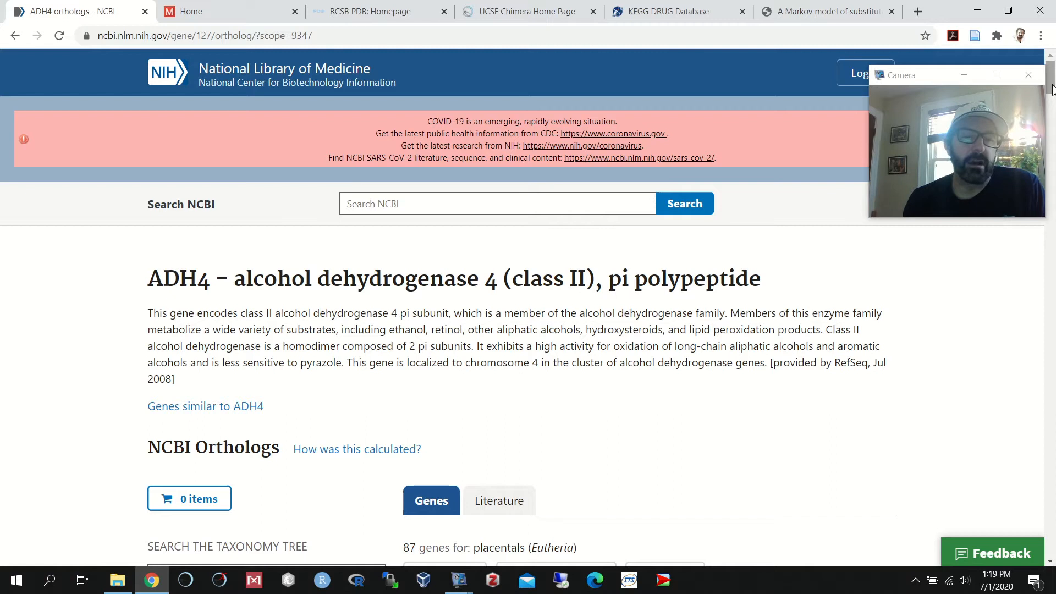
pyautogui.moveTo(1052, 89); pyautogui.dragTo(1052, 113)
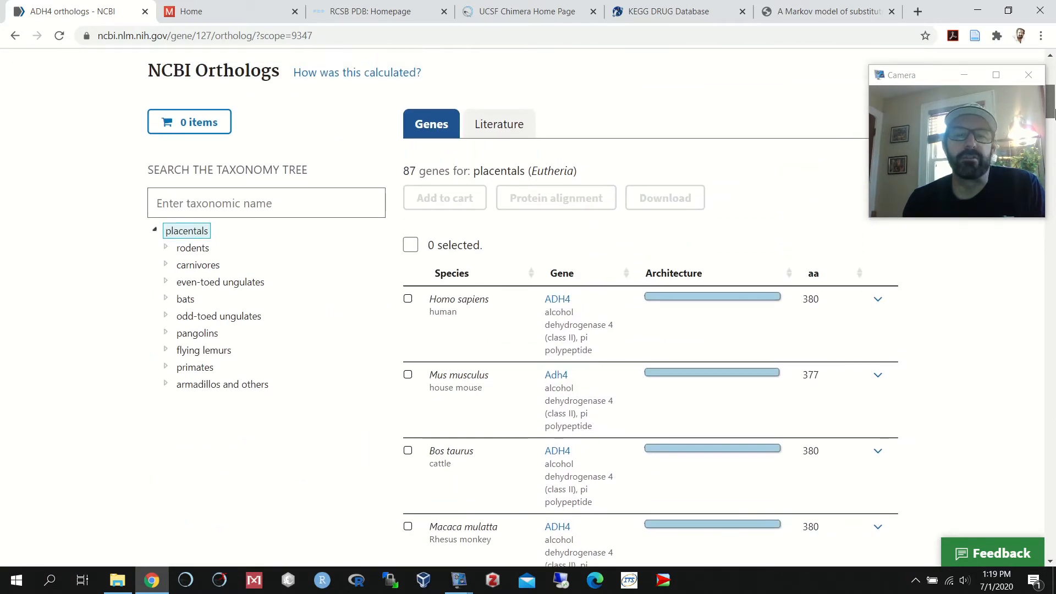
pyautogui.click(409, 299)
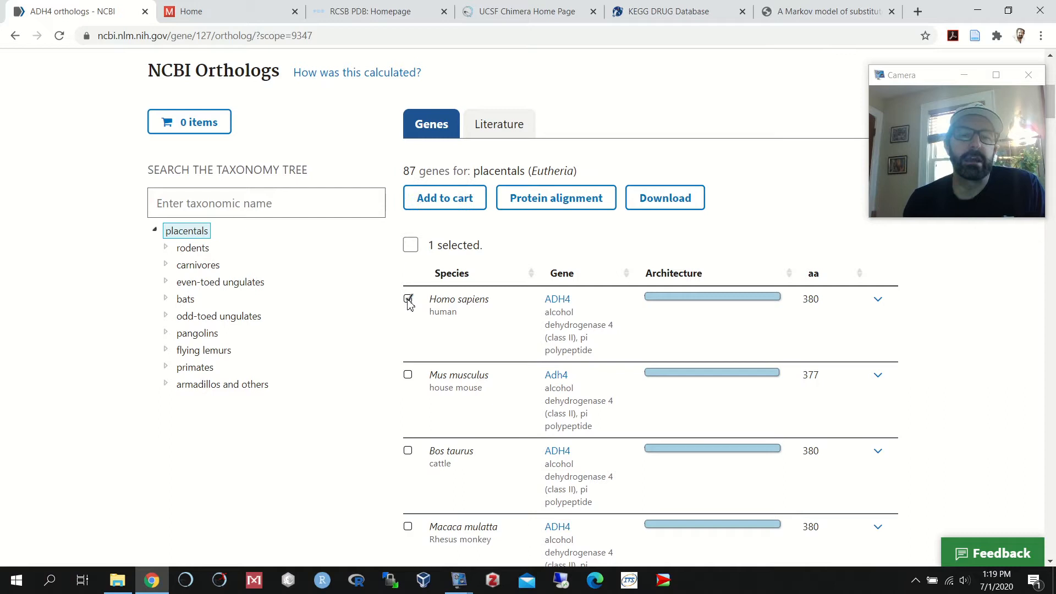
pyautogui.click(408, 376)
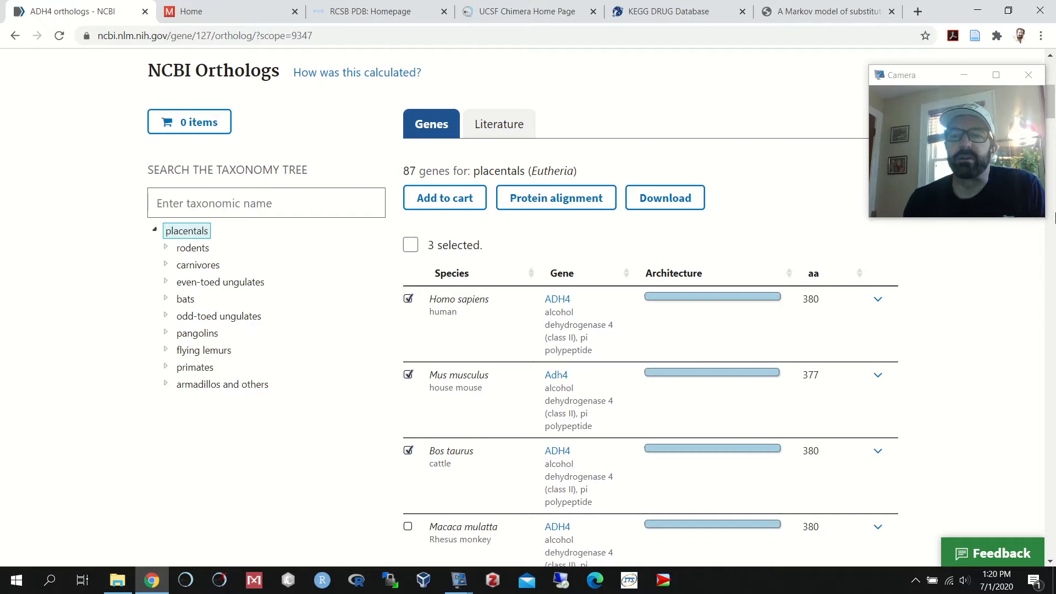
# Leave the orthologs list and go back to the NCBI home page
pyautogui.moveTo(1052, 110); pyautogui.dragTo(1053, 81)
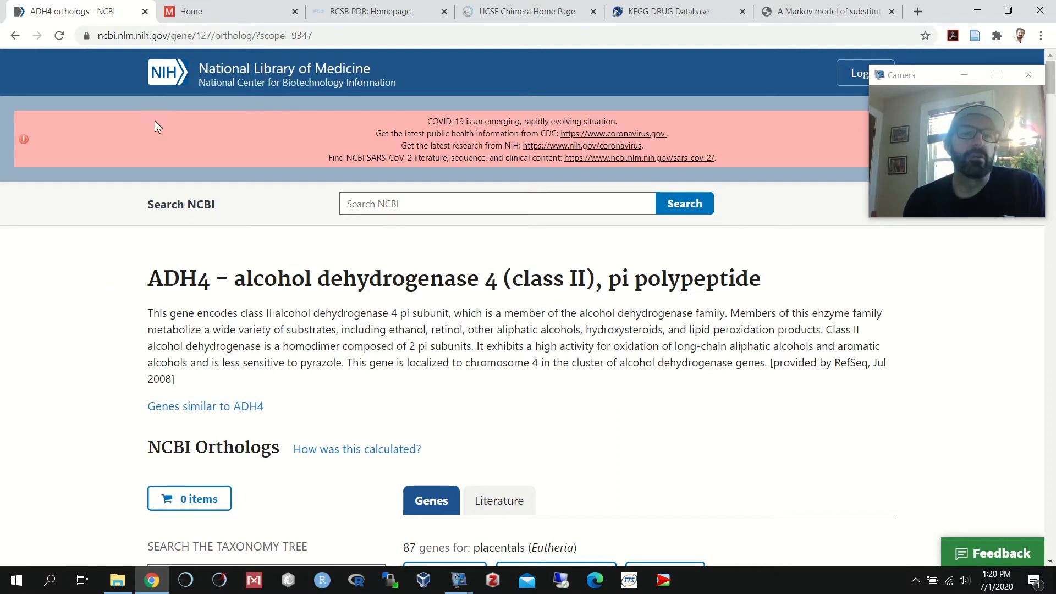
pyautogui.click(16, 36)
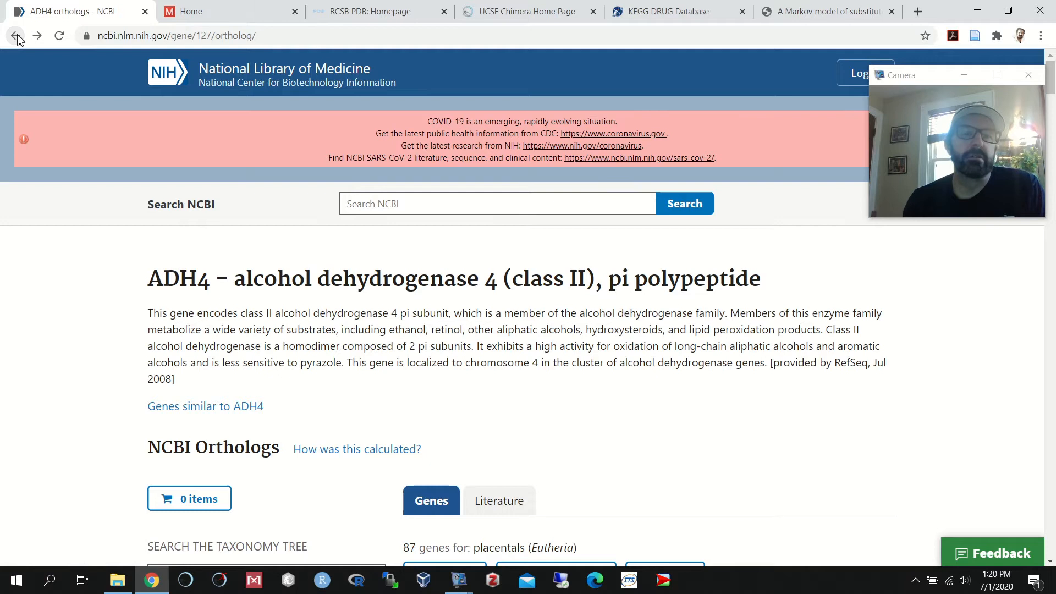
pyautogui.click(17, 36)
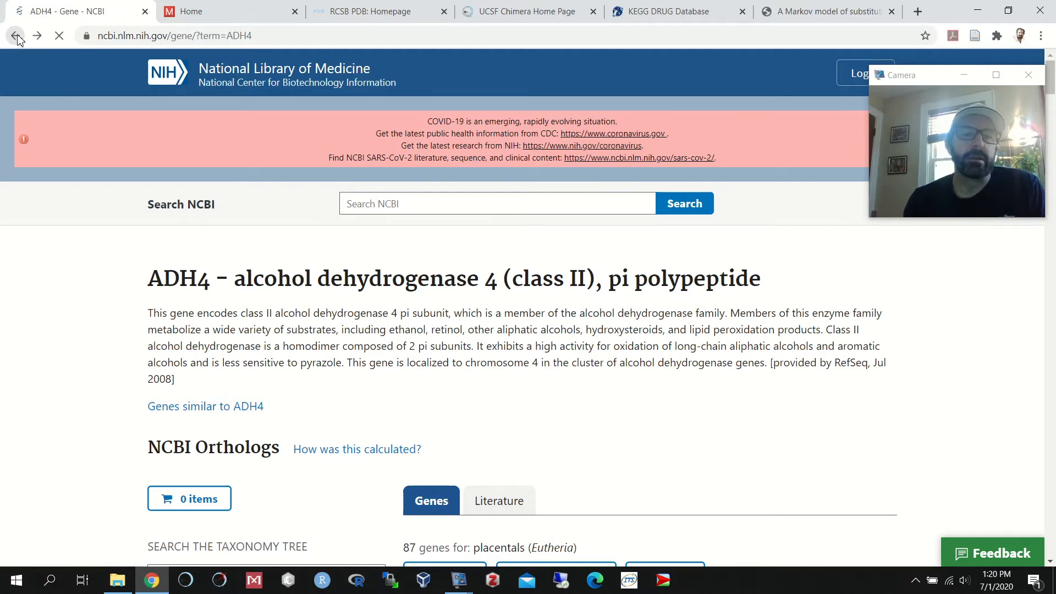
pyautogui.click(17, 36)
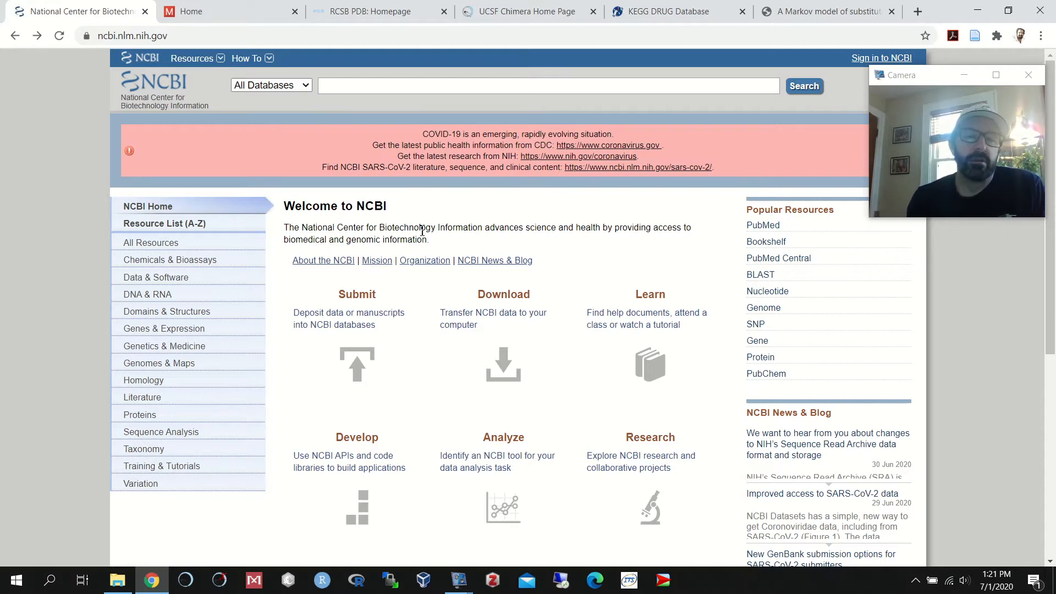
# Search the HomoloGene database for ADH4
pyautogui.click(307, 86)
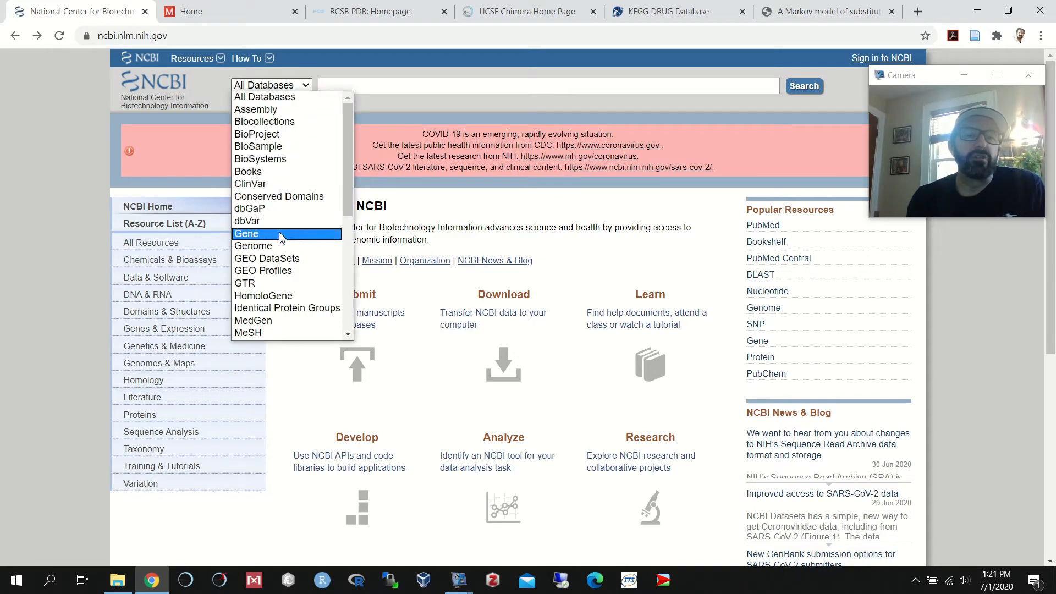
pyautogui.click(282, 298)
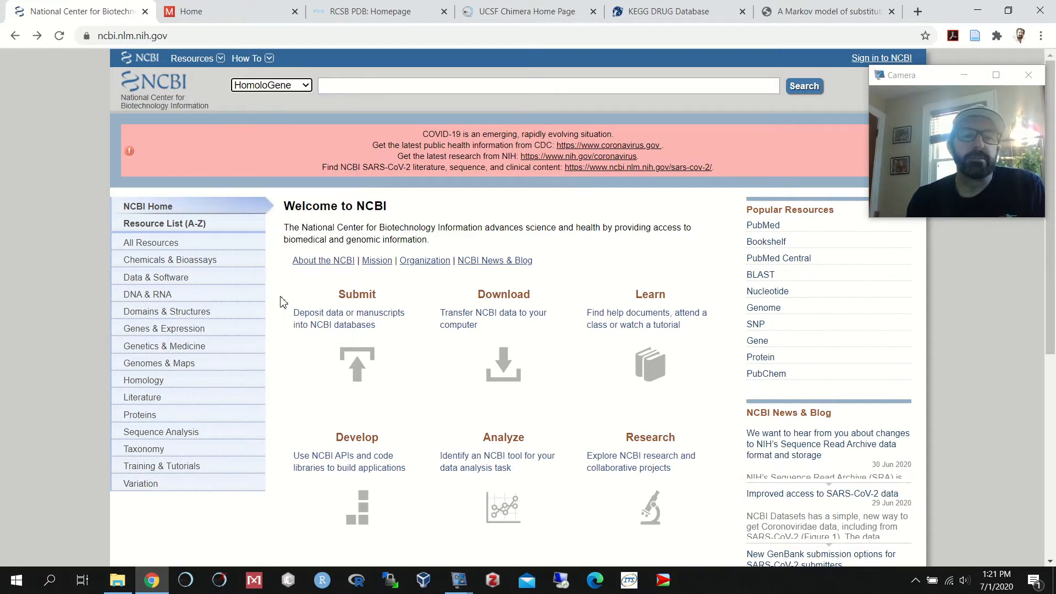
pyautogui.click(356, 85)
pyautogui.write('A')
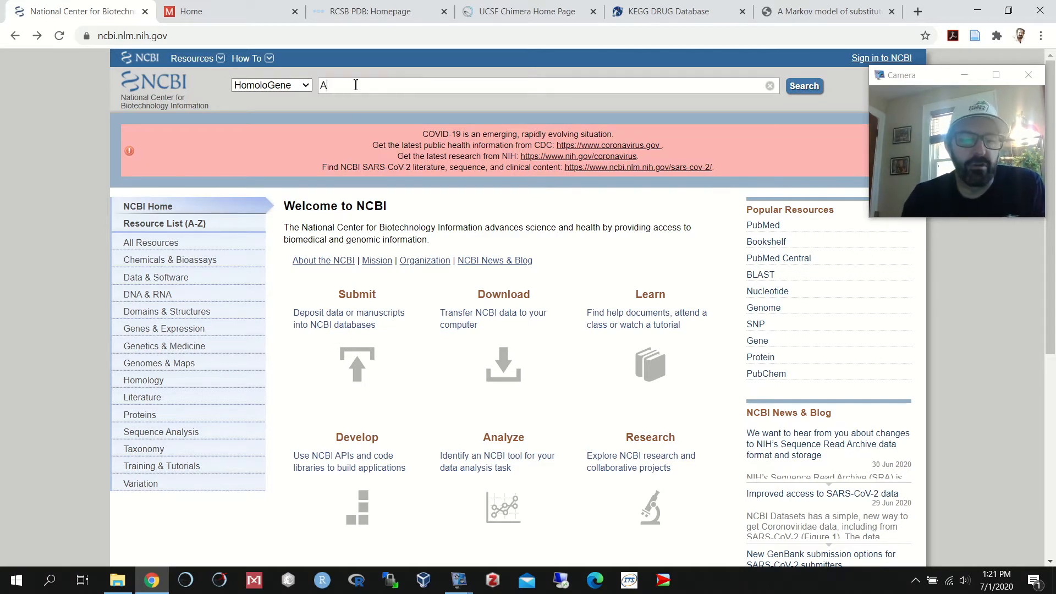
pyautogui.write('DH$')
pyautogui.press('BackSpace')
pyautogui.write('4')
pyautogui.press('Return')
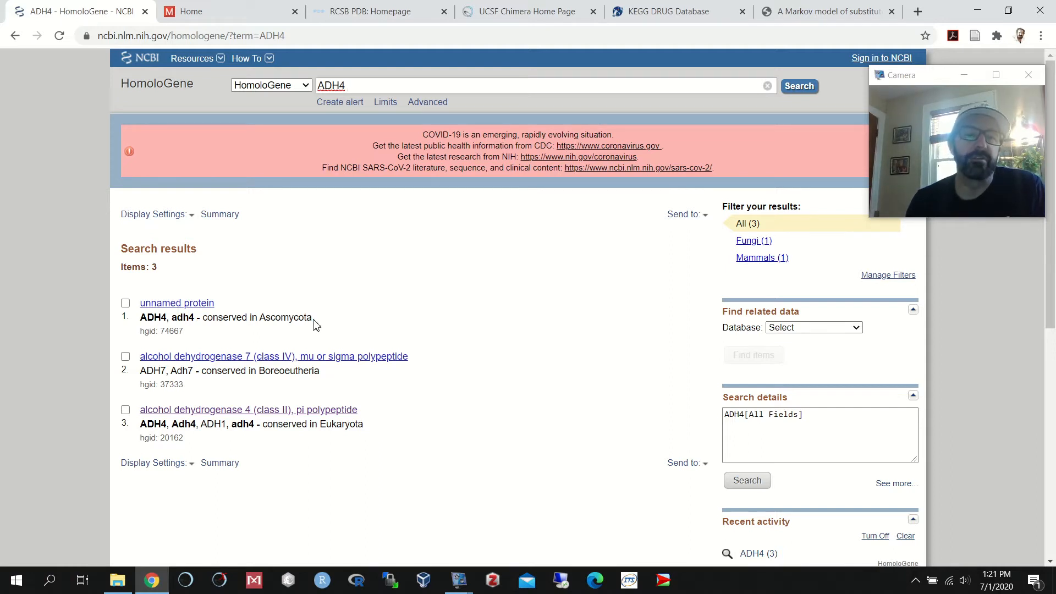
# Check the homolog group conserved in Ascomycota, and open the alcohol dehydrogenase 4 (class II) group conserved in Eukaryota instead
pyautogui.click(203, 312)
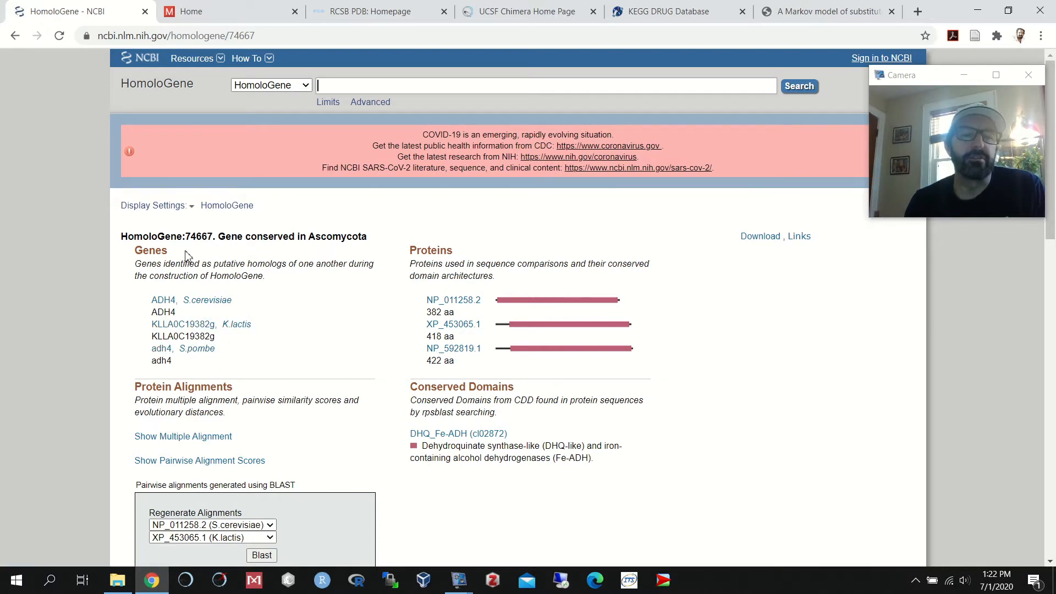
pyautogui.click(14, 35)
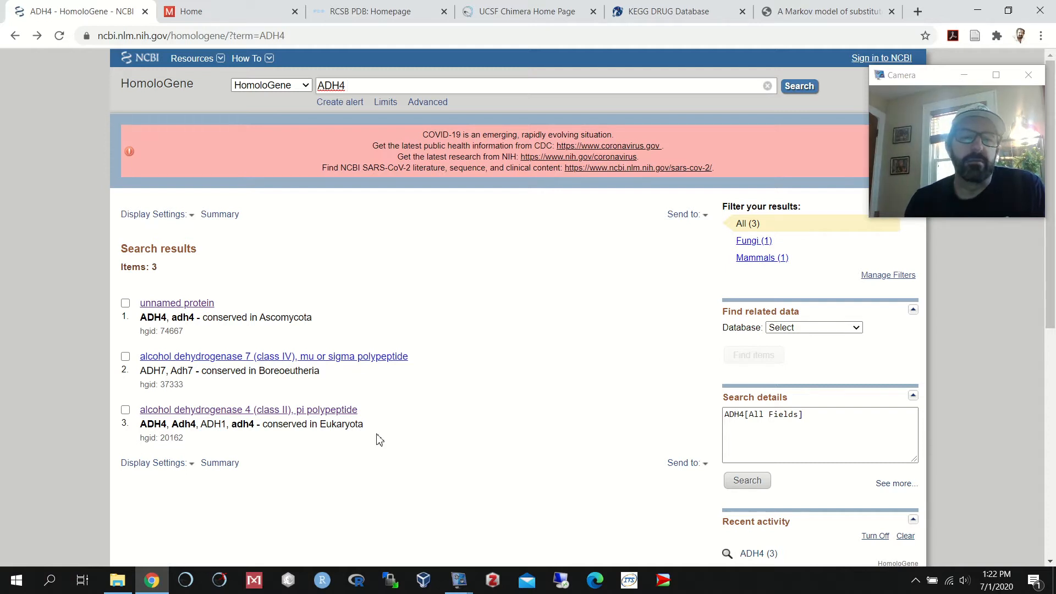
pyautogui.click(236, 413)
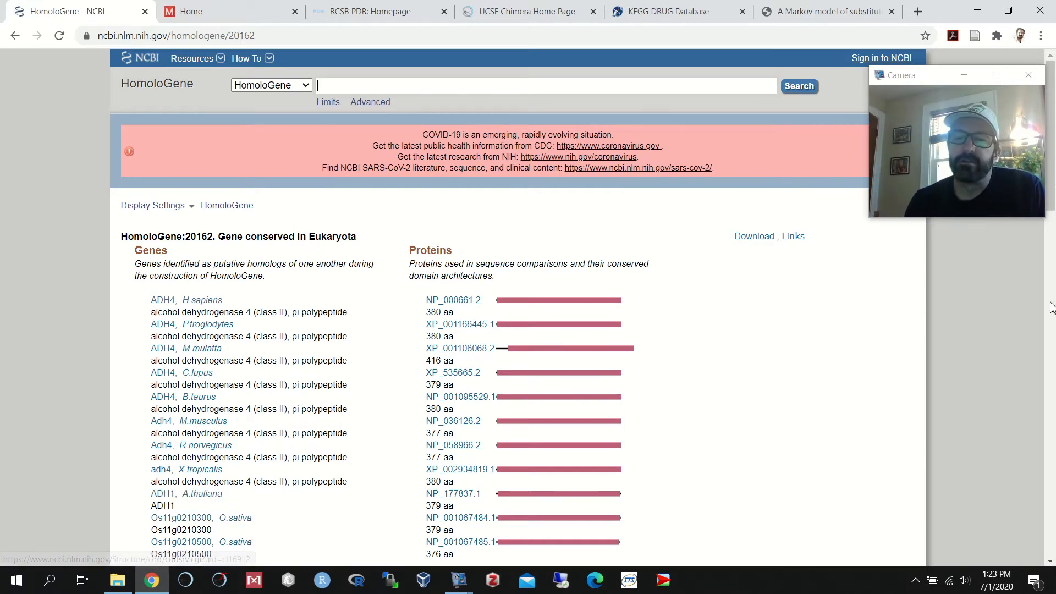
pyautogui.moveTo(1047, 167); pyautogui.dragTo(1054, 167)
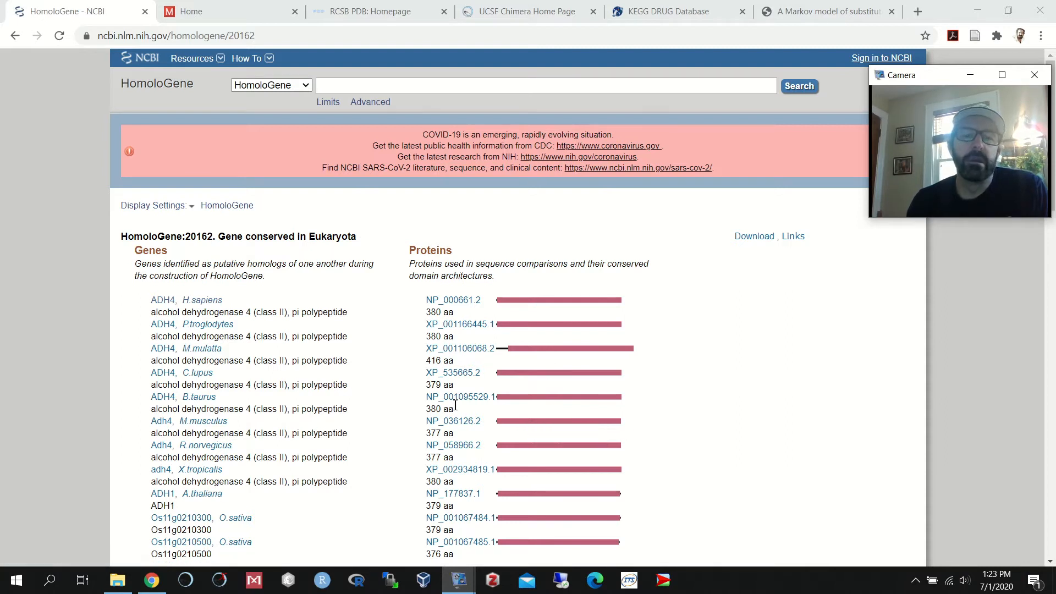
# Open the human protein record NP_000661.2, examine its amino acid sequence under ORIGIN, and return to the homolog group
pyautogui.click(470, 303)
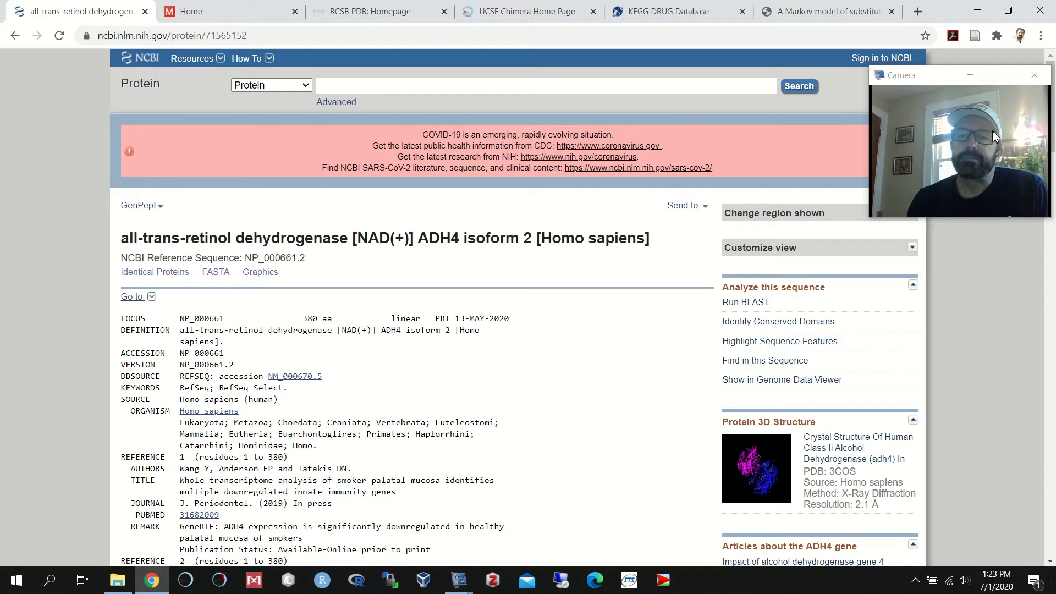
pyautogui.moveTo(945, 80); pyautogui.dragTo(926, 82)
pyautogui.moveTo(1052, 115); pyautogui.dragTo(1016, 500)
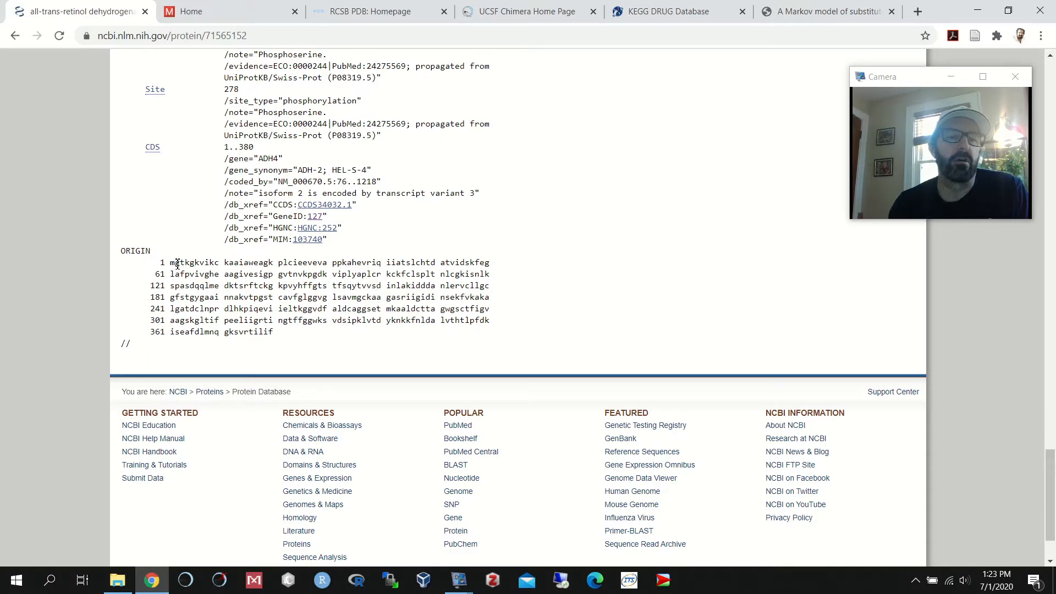
pyautogui.moveTo(176, 263); pyautogui.dragTo(180, 263)
pyautogui.click(519, 338)
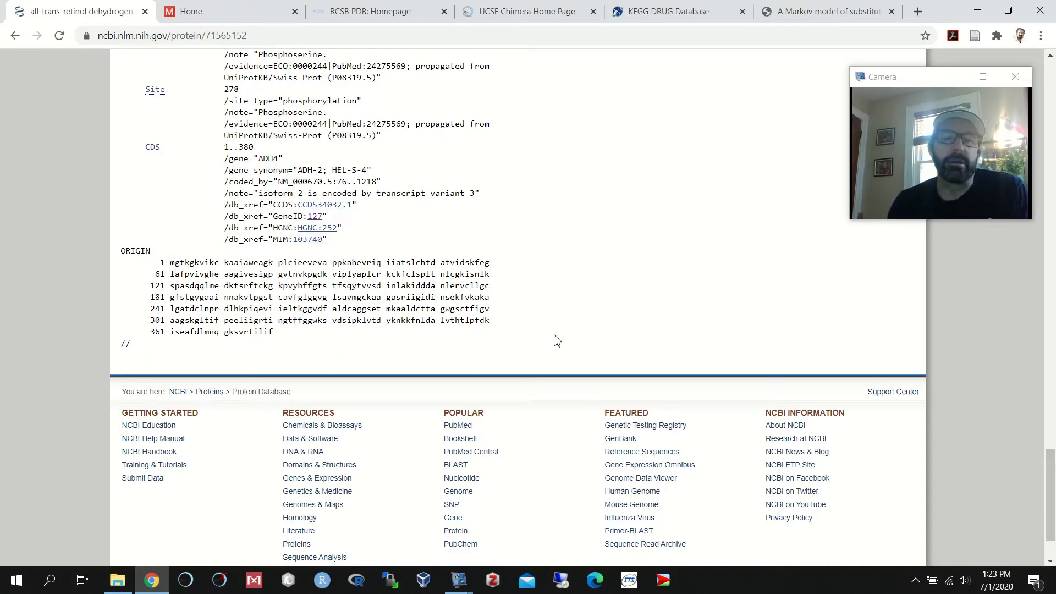
pyautogui.scroll(20, 1051, 354)
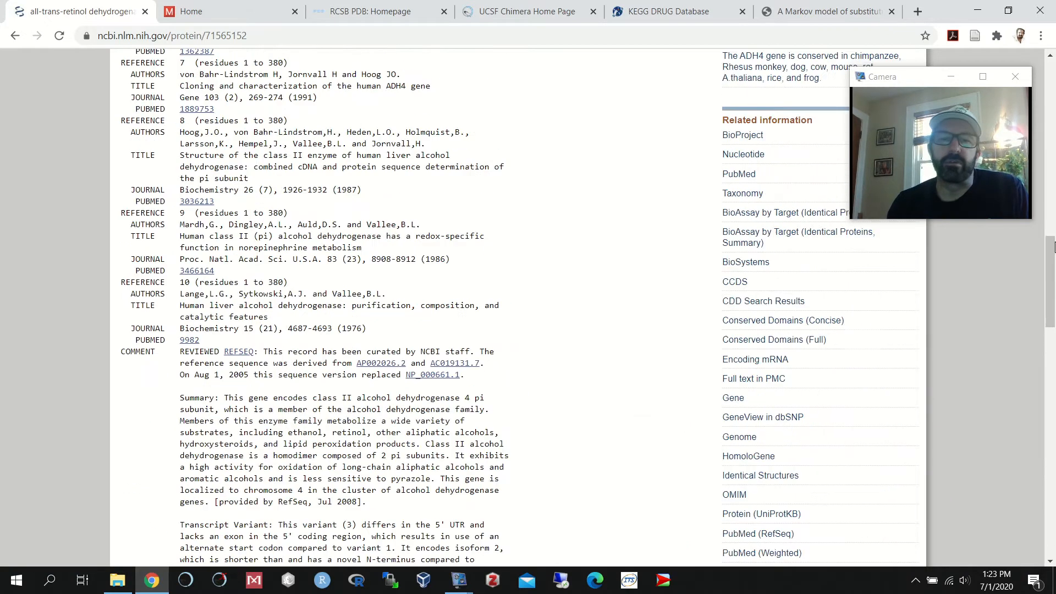
pyautogui.click(17, 36)
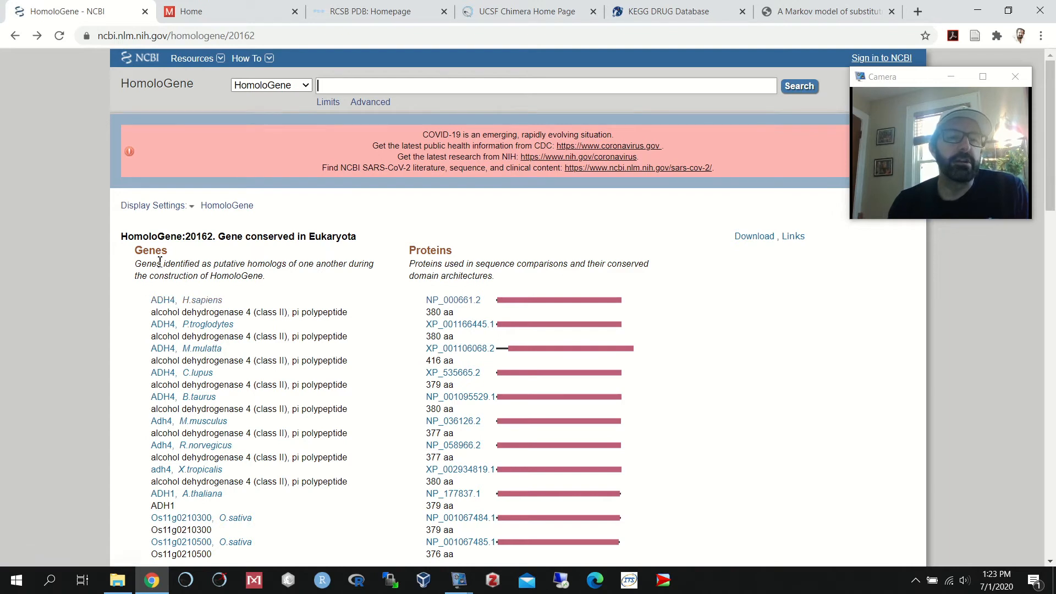
# Open the H. sapiens ADH4 gene record from the homolog group and view the nucleotide sequence of its reference mRNA NM_000670.5
pyautogui.click(163, 303)
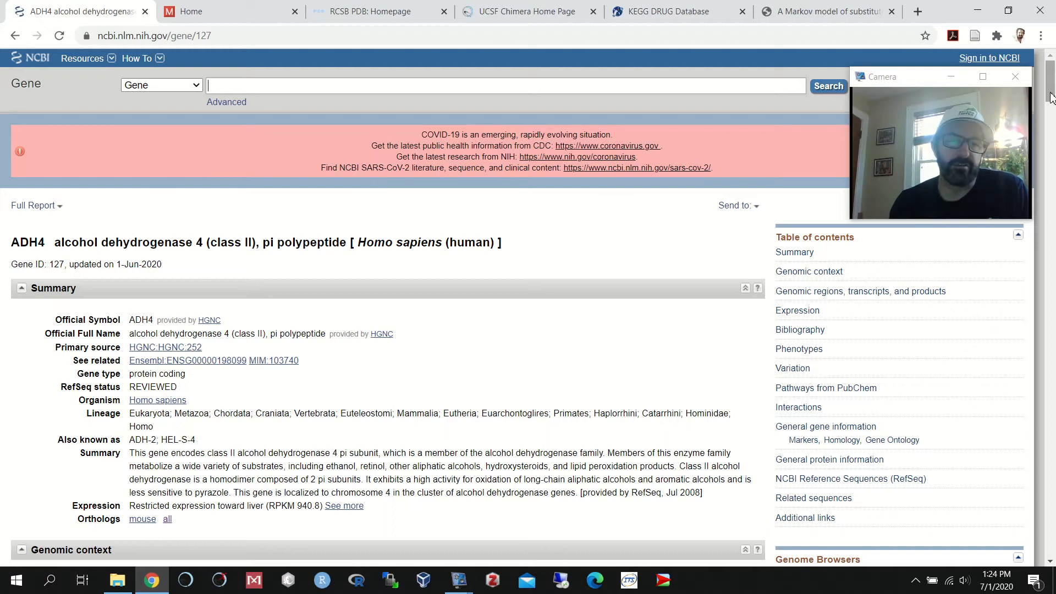
pyautogui.moveTo(1052, 91); pyautogui.dragTo(1029, 438)
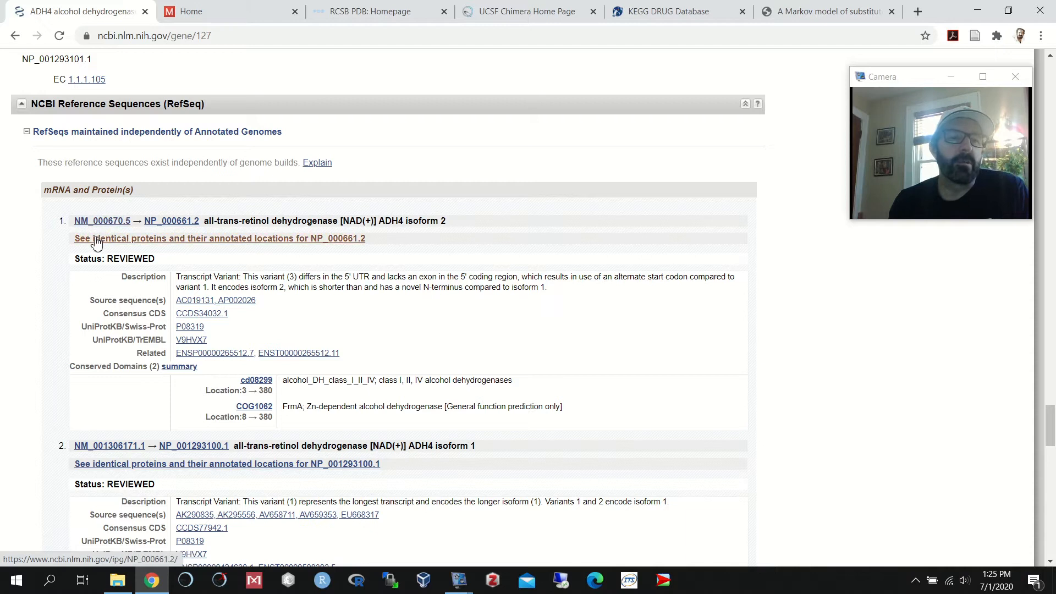
pyautogui.click(109, 222)
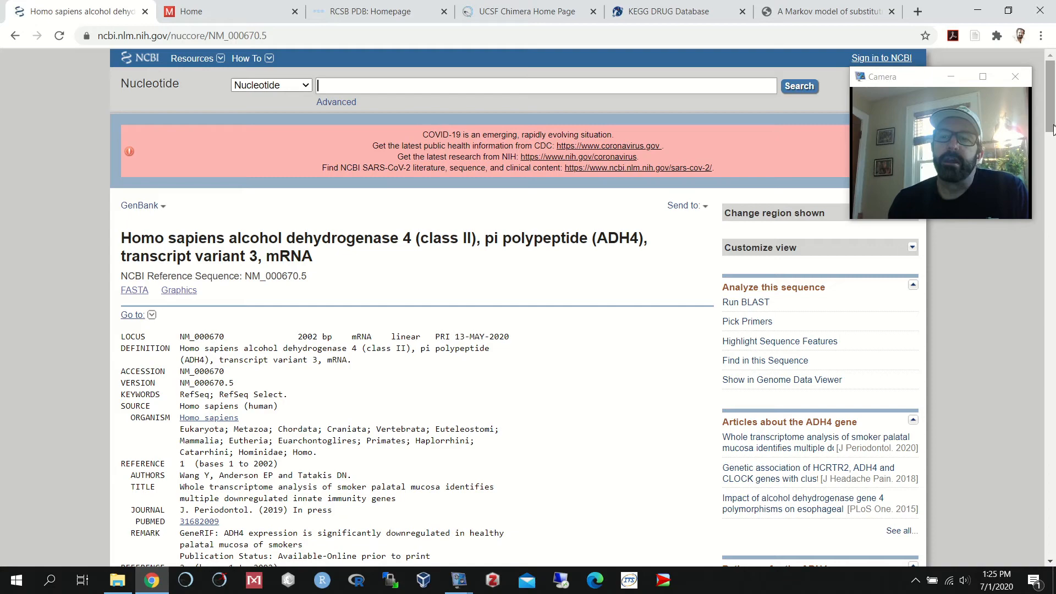
pyautogui.moveTo(1050, 125); pyautogui.dragTo(1049, 515)
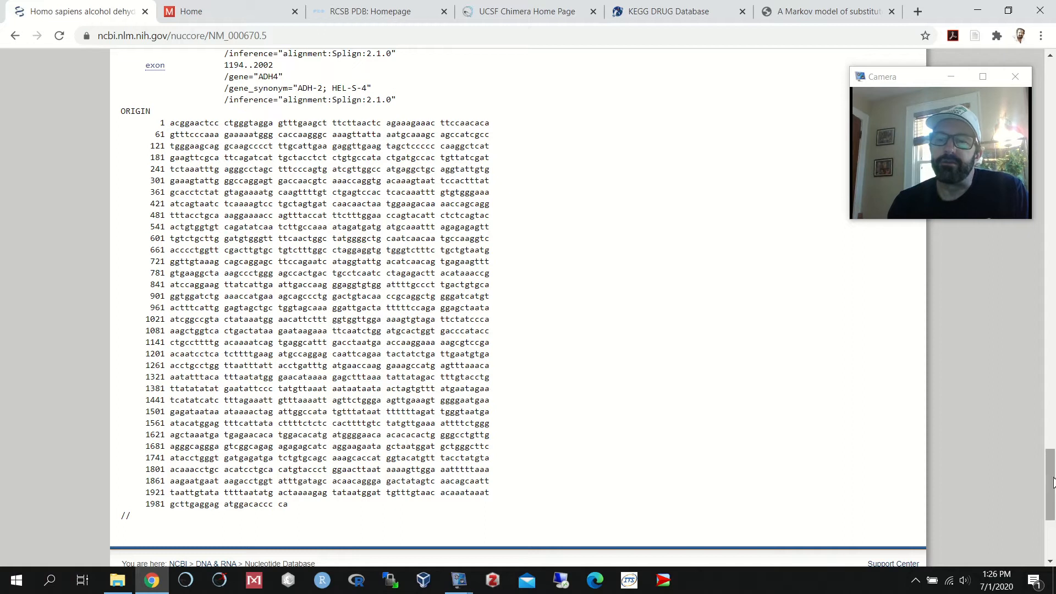
# Go back from the mRNA record to the HomoloGene results for ADH4 and close the NCBI page
pyautogui.moveTo(1051, 481); pyautogui.dragTo(1051, 82)
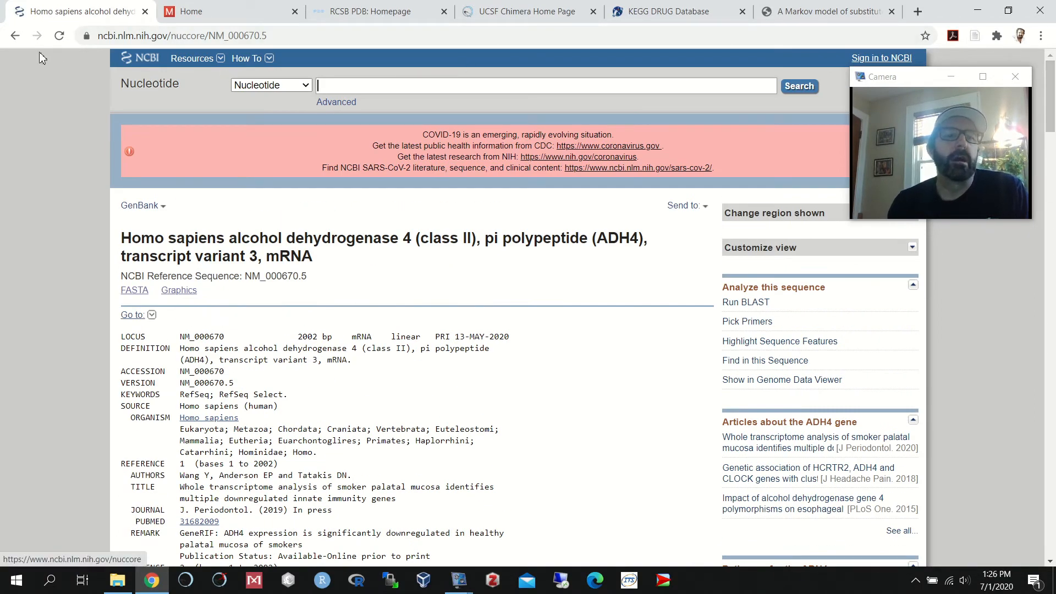
pyautogui.click(14, 36)
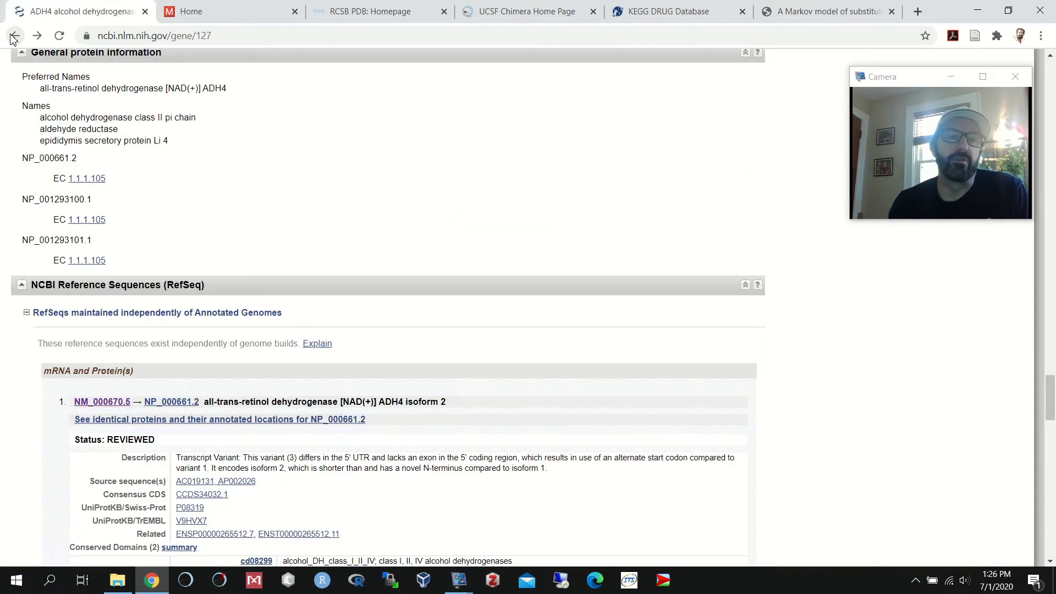
pyautogui.click(14, 36)
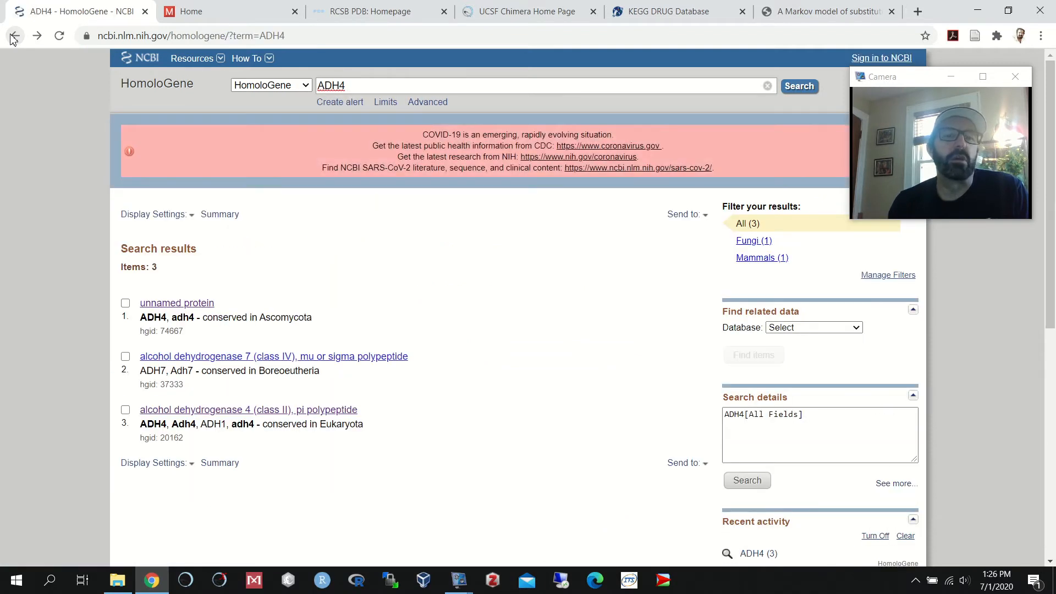
pyautogui.click(145, 12)
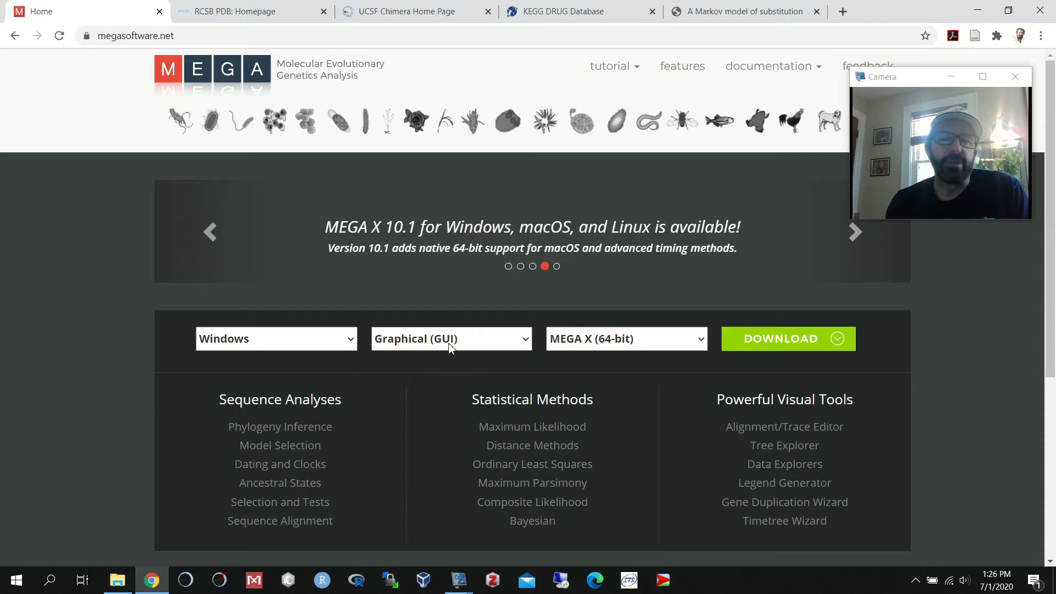
# Check the interface options of the MEGA X download, and switch to the installed MEGA application with the browser minimized
pyautogui.click(527, 342)
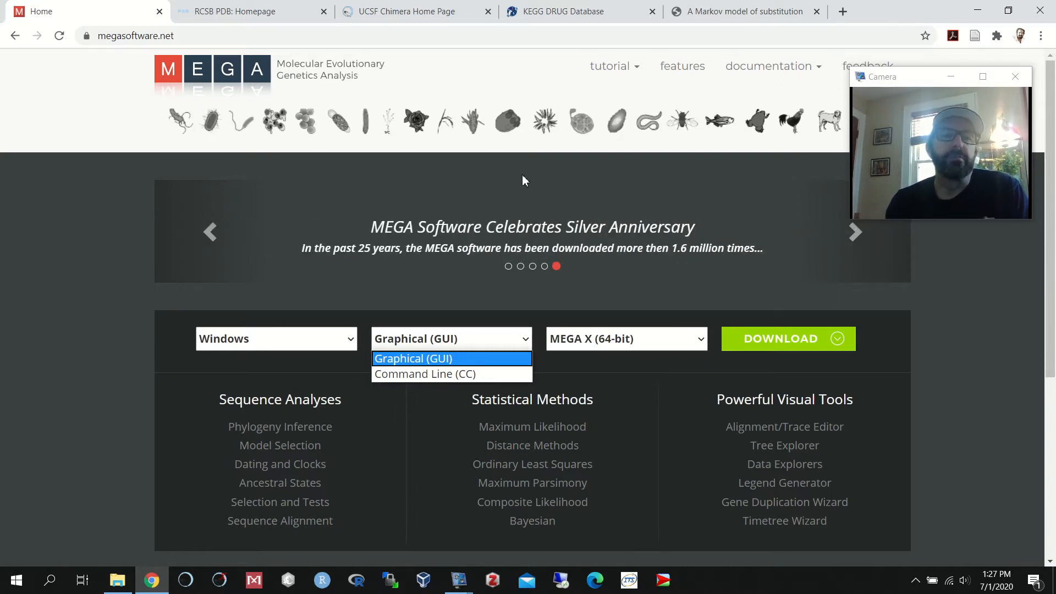
pyautogui.click(34, 407)
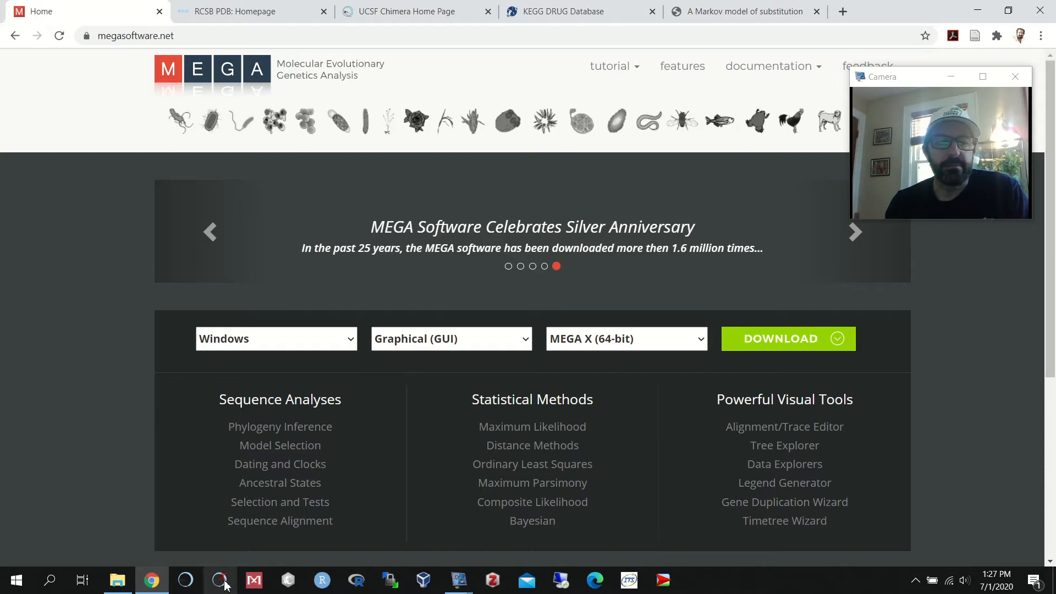
pyautogui.click(257, 582)
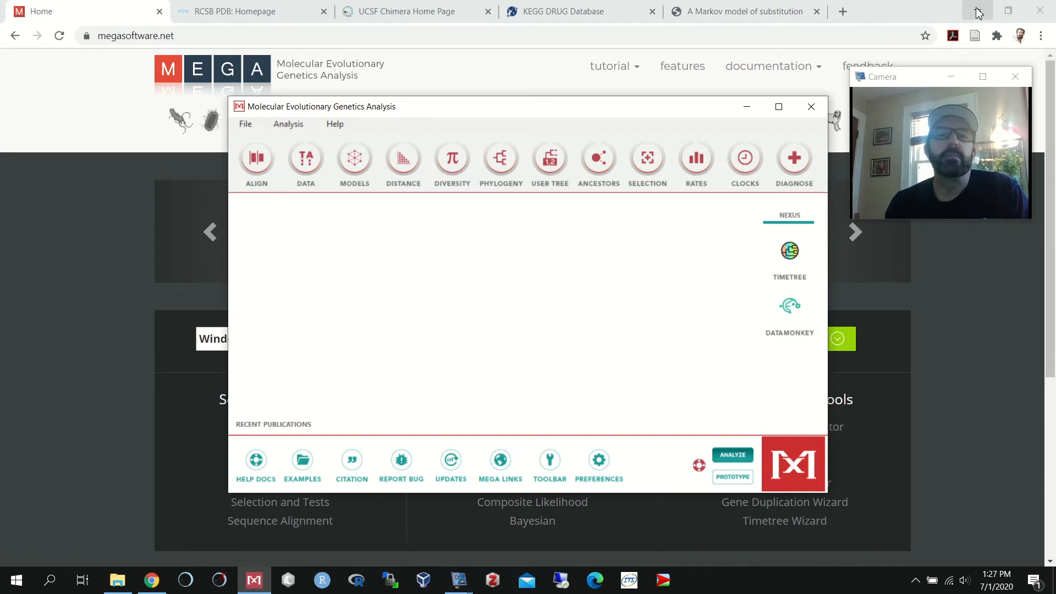
pyautogui.click(978, 12)
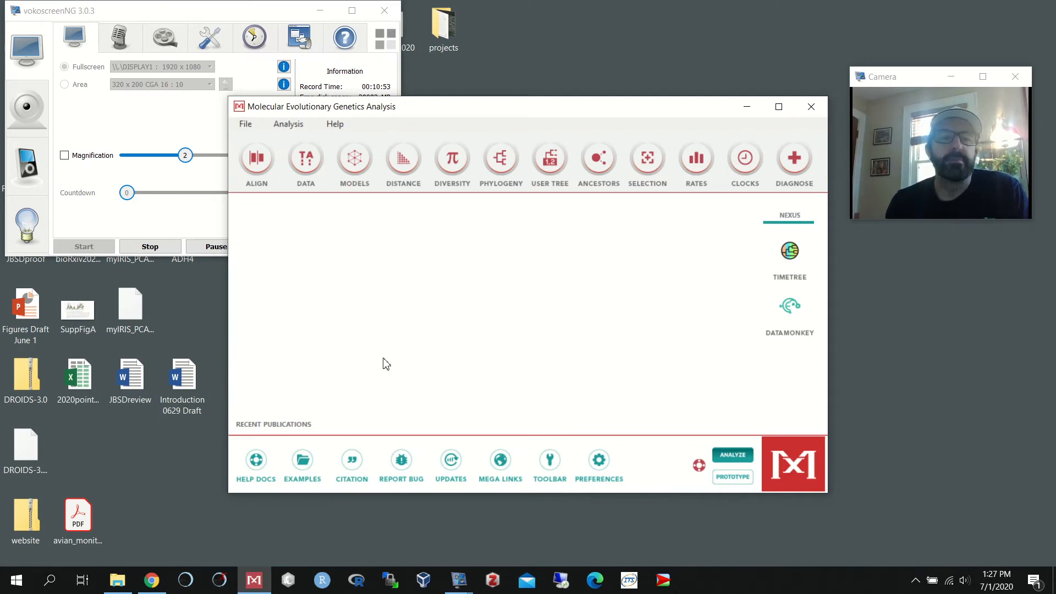
pyautogui.moveTo(517, 113); pyautogui.dragTo(504, 149)
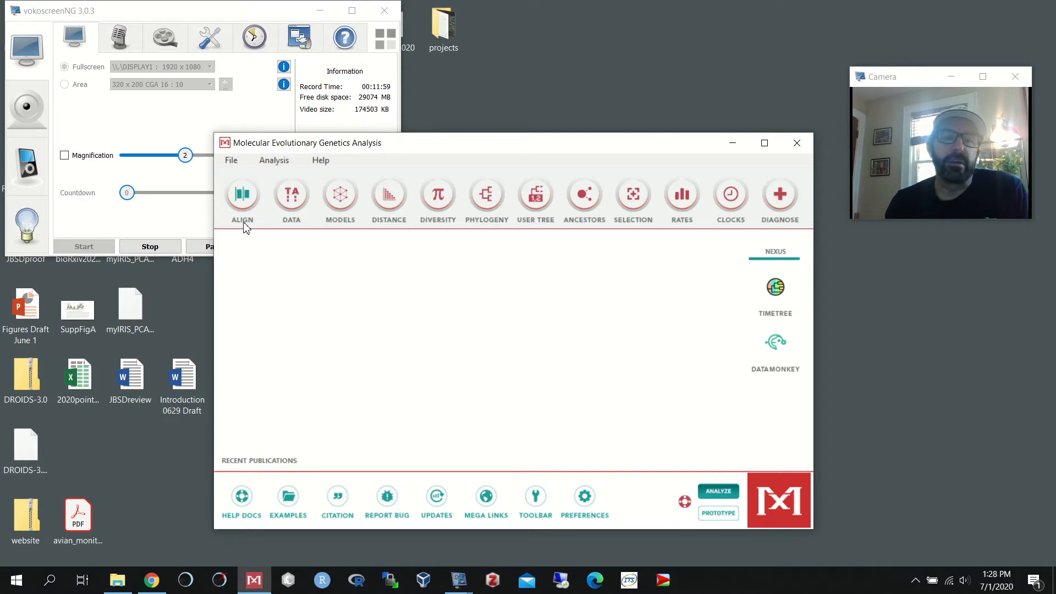
pyautogui.moveTo(468, 147); pyautogui.dragTo(497, 150)
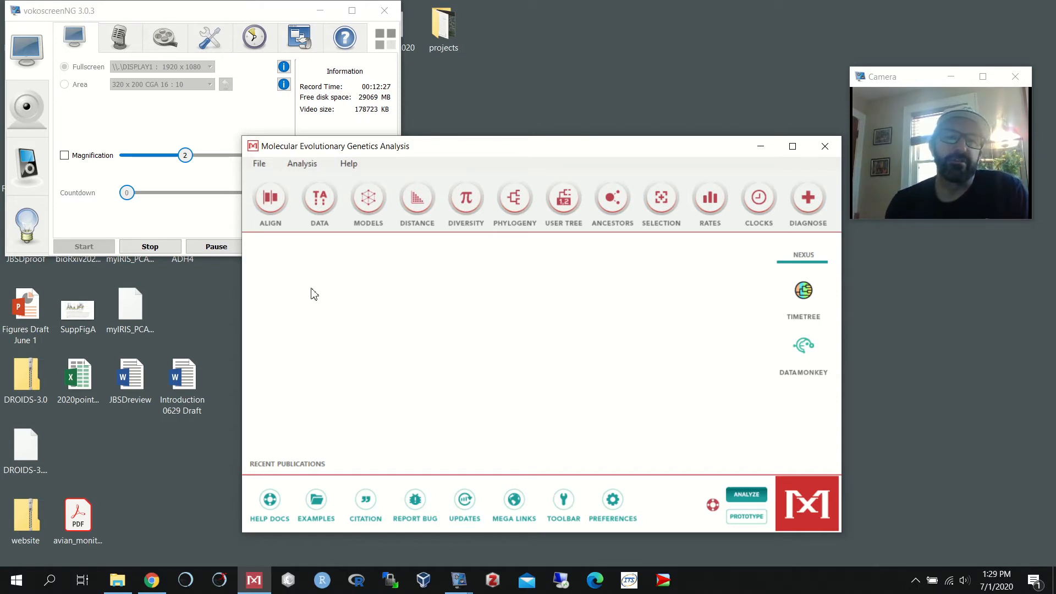
# Open MEGA's built-in web browser for querying the NCBI sequence databanks and move its window clear of the camera view
pyautogui.click(270, 231)
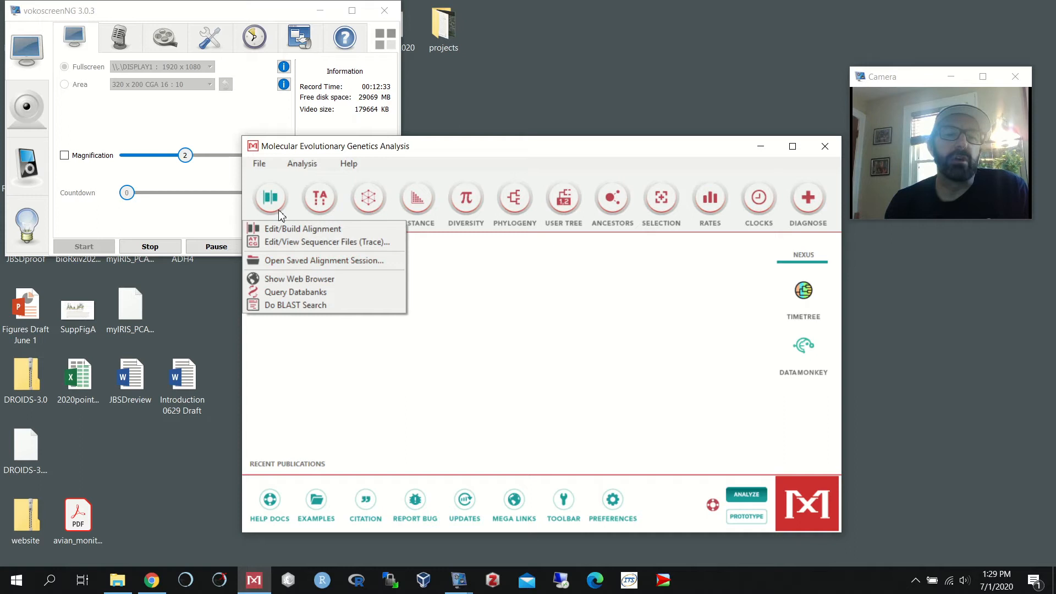
pyautogui.click(304, 296)
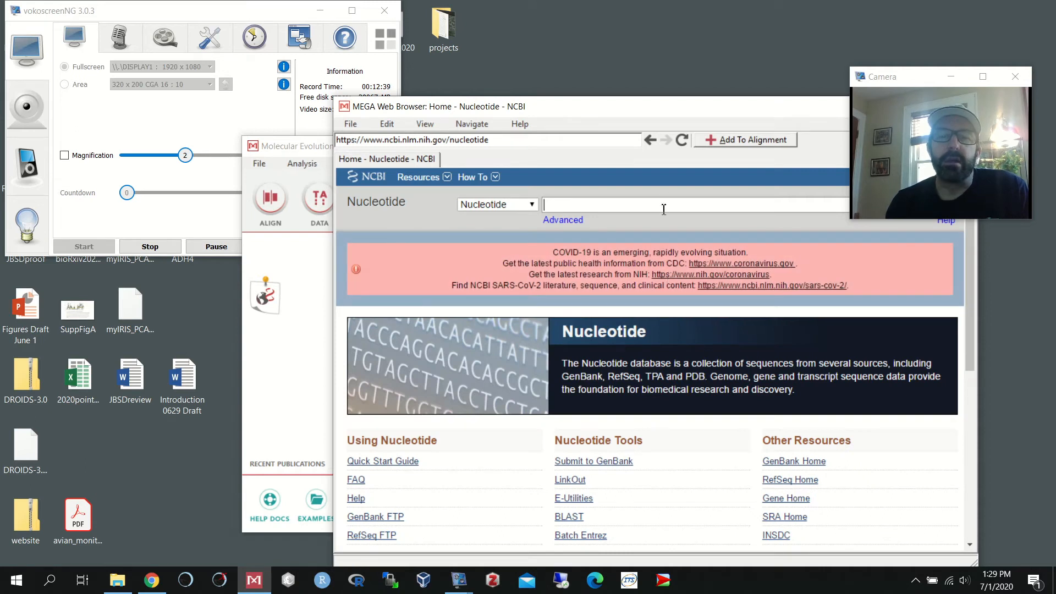
pyautogui.moveTo(693, 111); pyautogui.dragTo(412, 88)
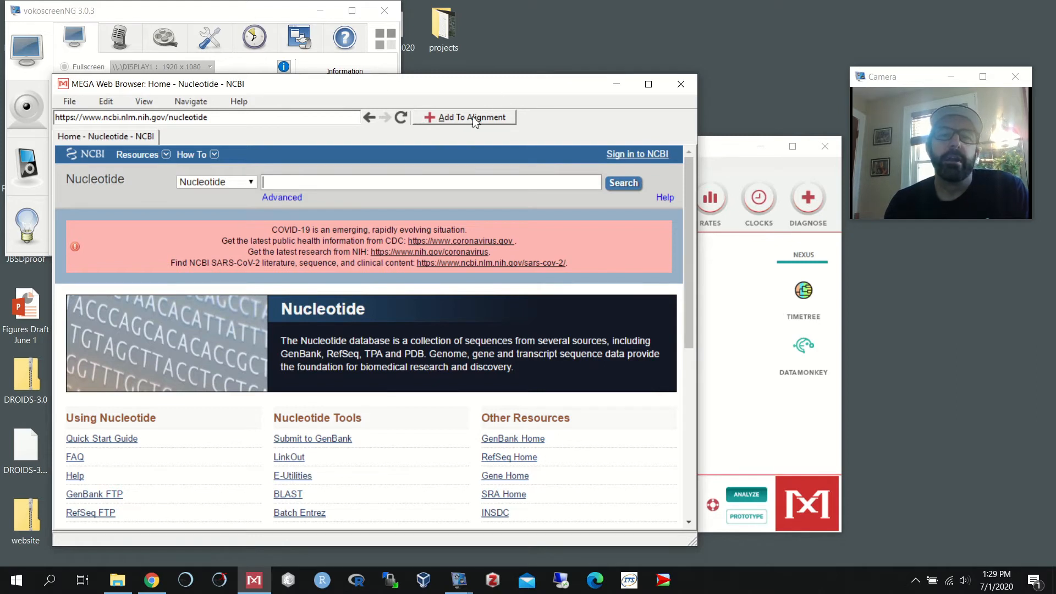
# Search the HomoloGene database for ADh4 within MEGA's web browser
pyautogui.click(251, 183)
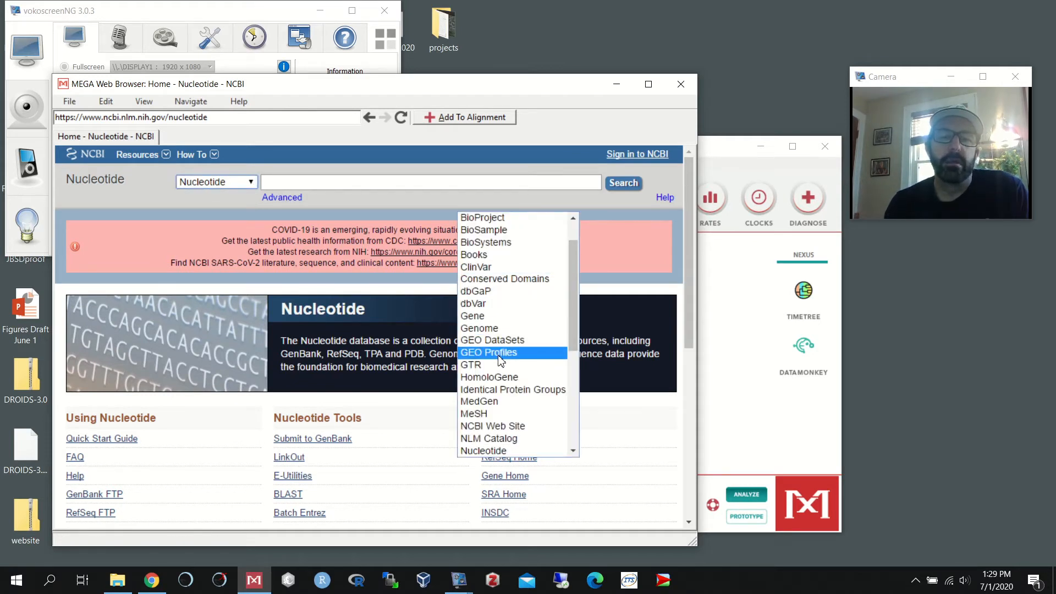
pyautogui.click(497, 377)
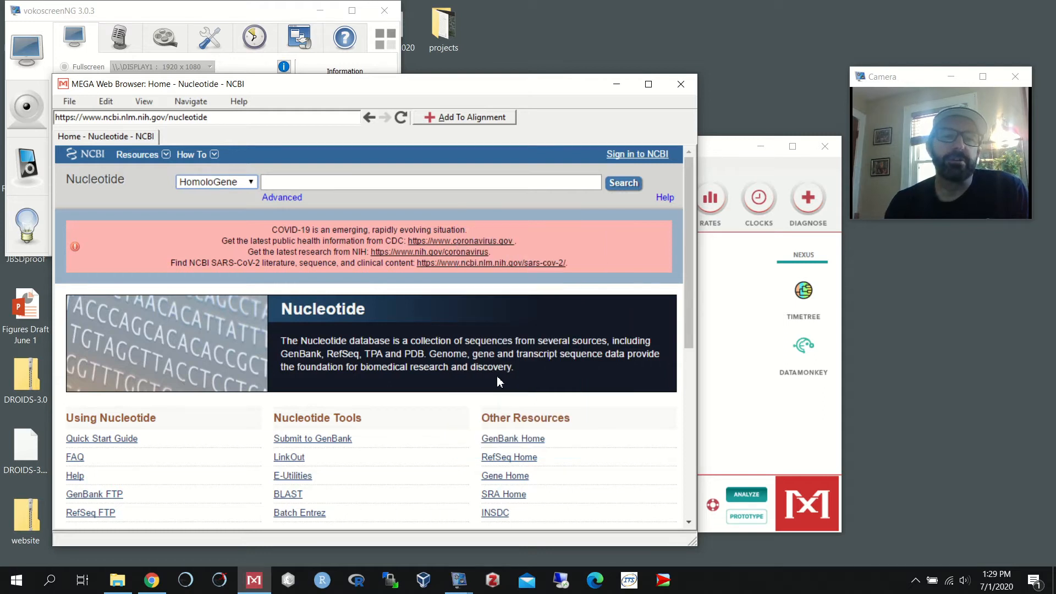
pyautogui.click(271, 183)
pyautogui.write('ADh4')
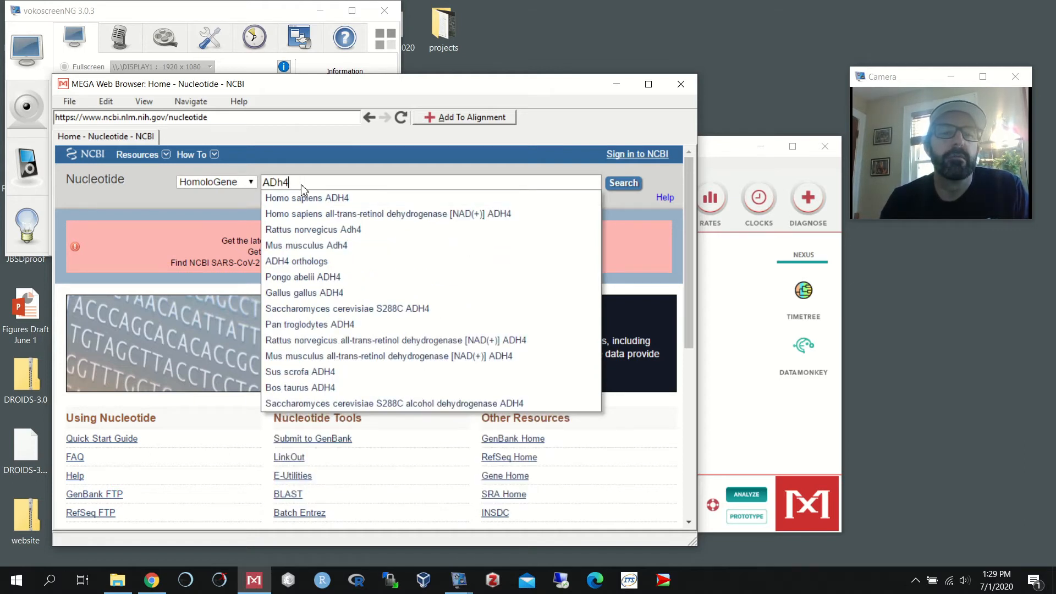
pyautogui.press('Return')
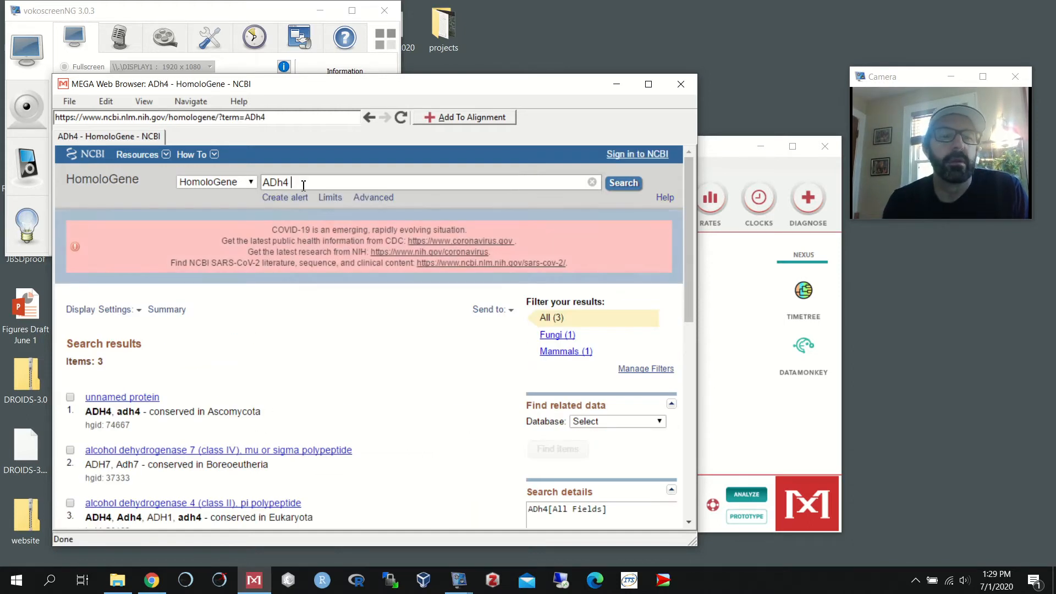
# Open the homolog group conserved in Eukaryota, its H. sapiens ADH4 gene record, and the reference mRNA NM_000670.5
pyautogui.click(255, 504)
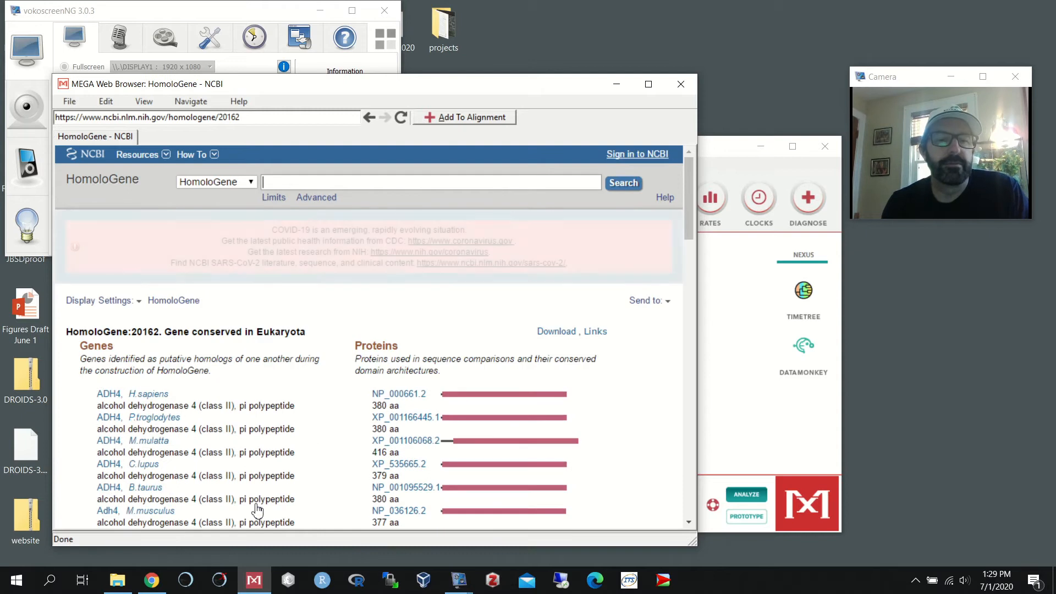
pyautogui.click(116, 396)
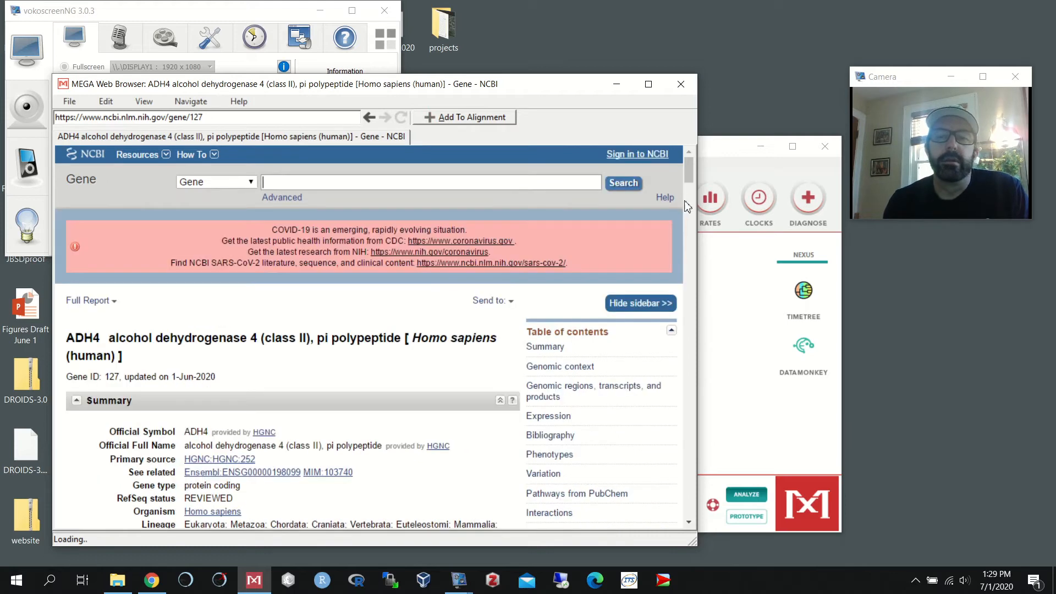
pyautogui.moveTo(691, 178); pyautogui.dragTo(675, 460)
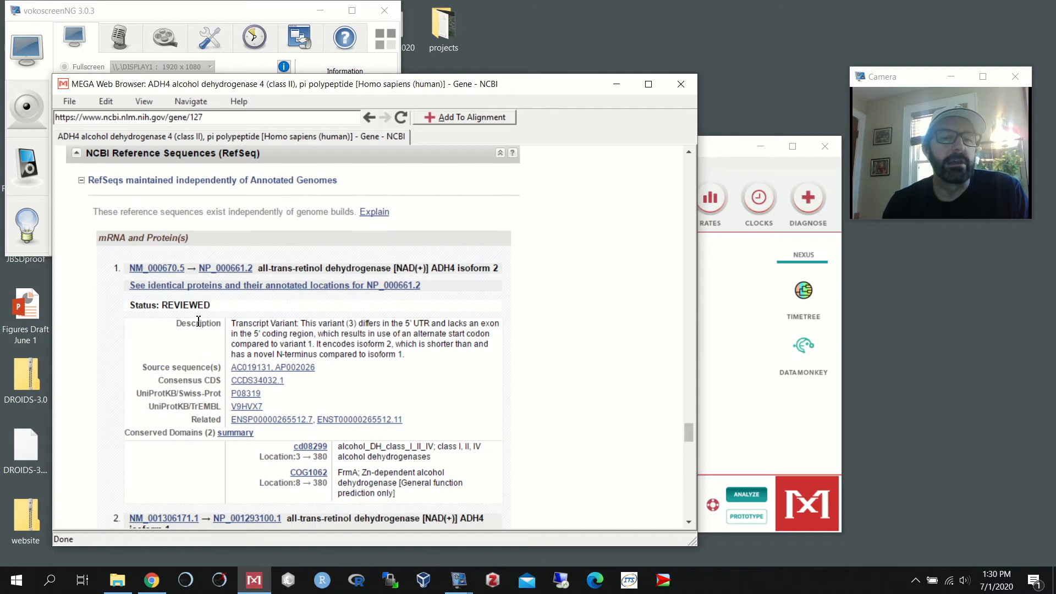
pyautogui.click(160, 269)
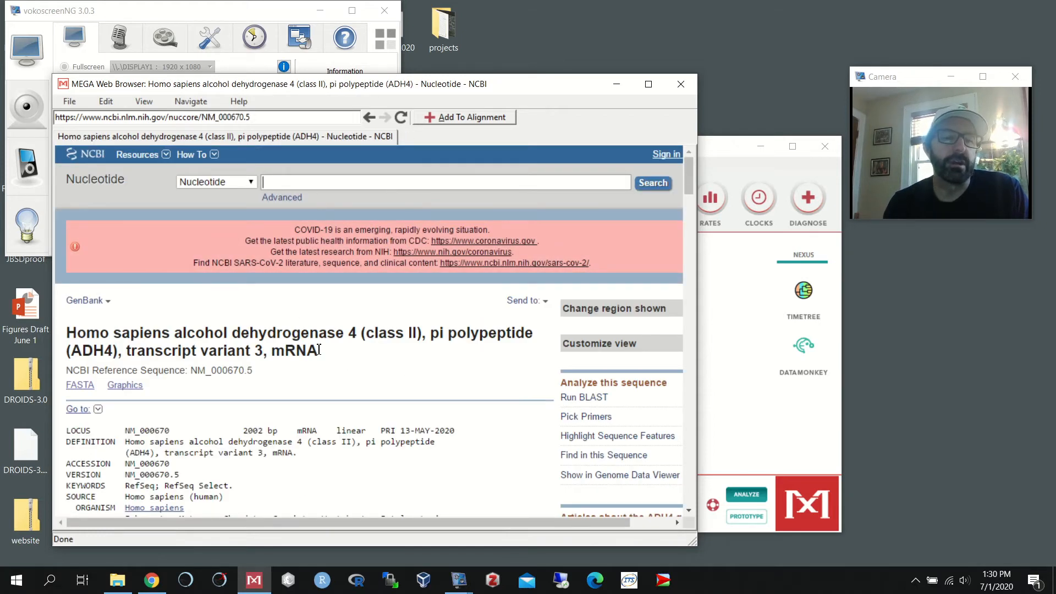
# Add only the ADH4 coding sequence of human mRNA NM_000670.5 to the alignment, accepting the suggested sequence label
pyautogui.moveTo(690, 190); pyautogui.dragTo(690, 160)
pyautogui.click(502, 121)
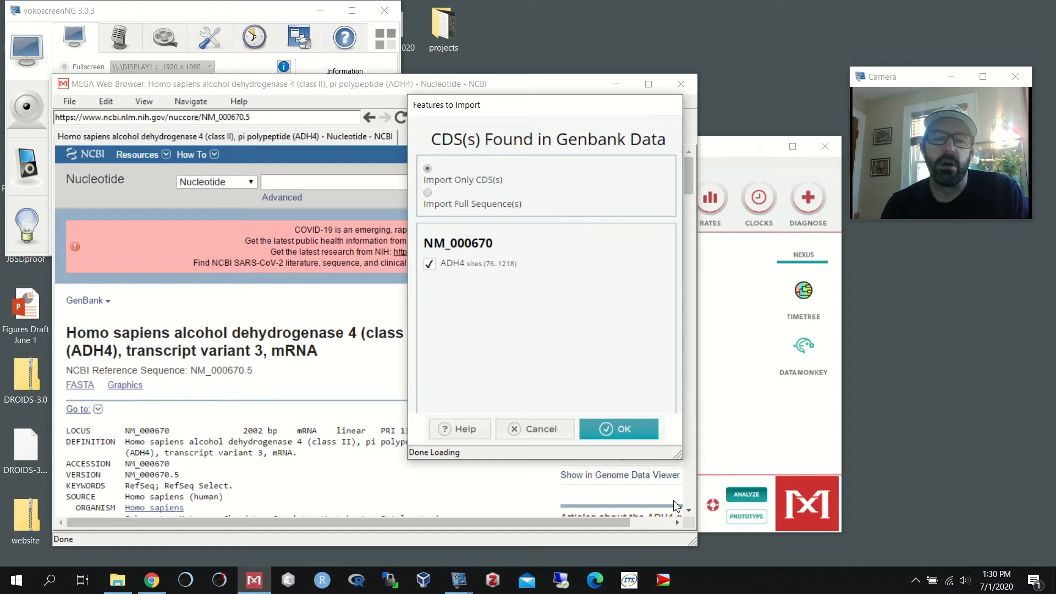
pyautogui.click(627, 434)
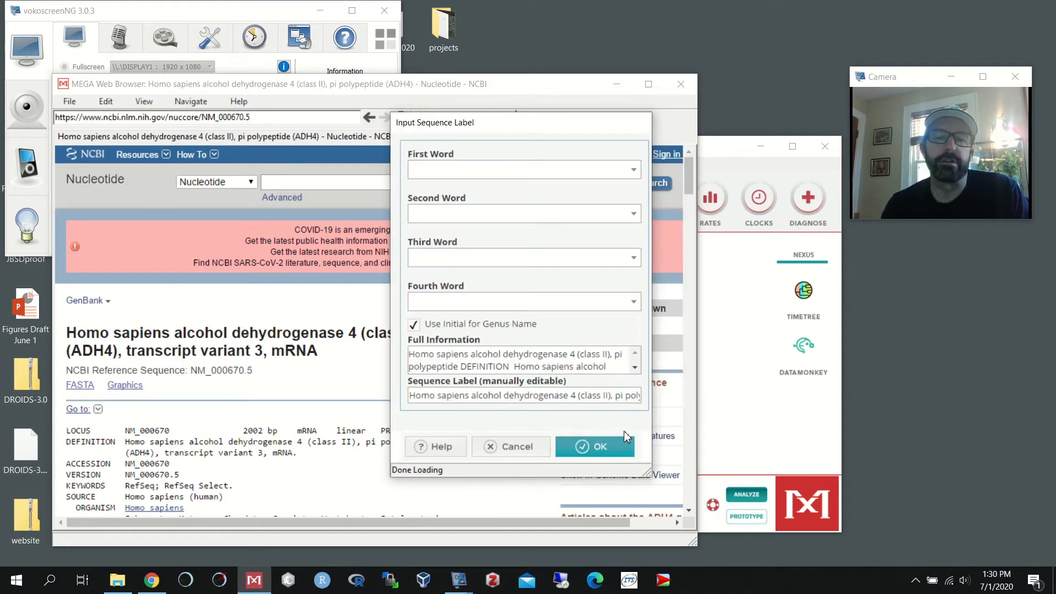
pyautogui.click(591, 449)
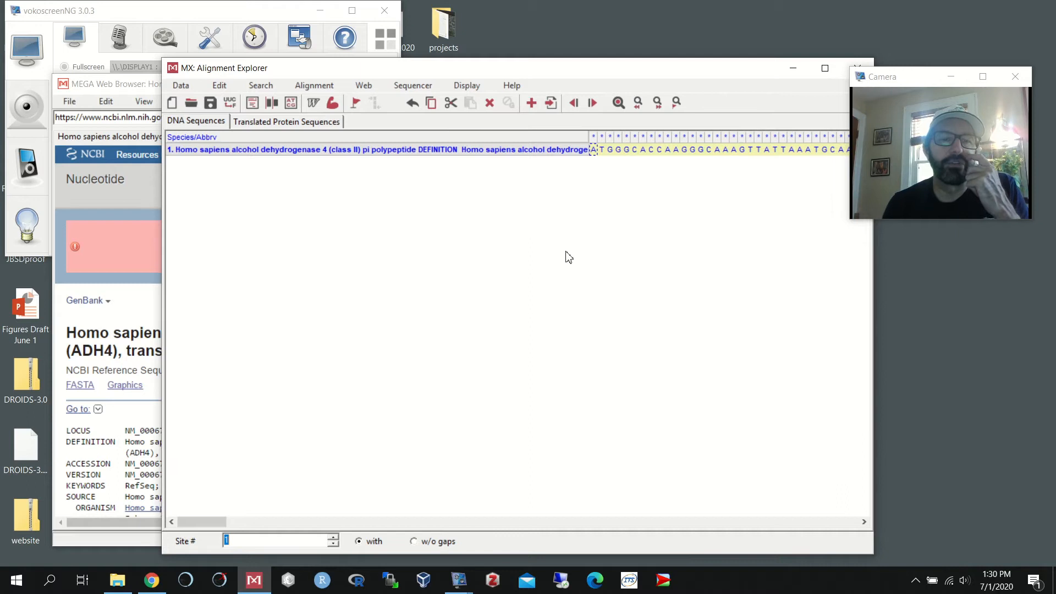
# Return to the homolog group and open mRNA record XM_001166445.6 (isoform X1) from the P. troglodytes ADH4 gene record
pyautogui.click(141, 310)
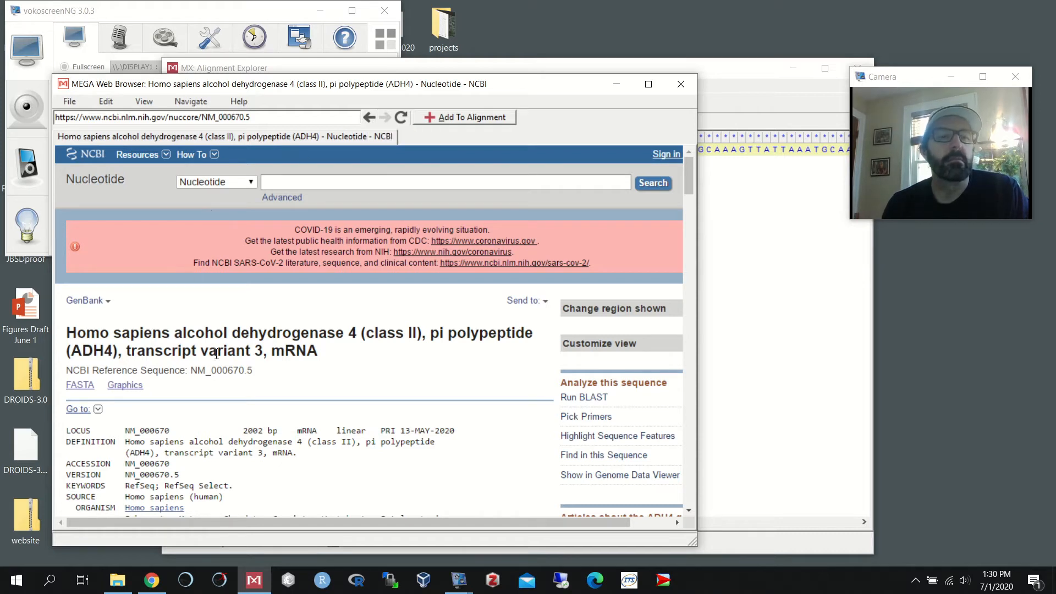
pyautogui.click(369, 119)
pyautogui.click(370, 118)
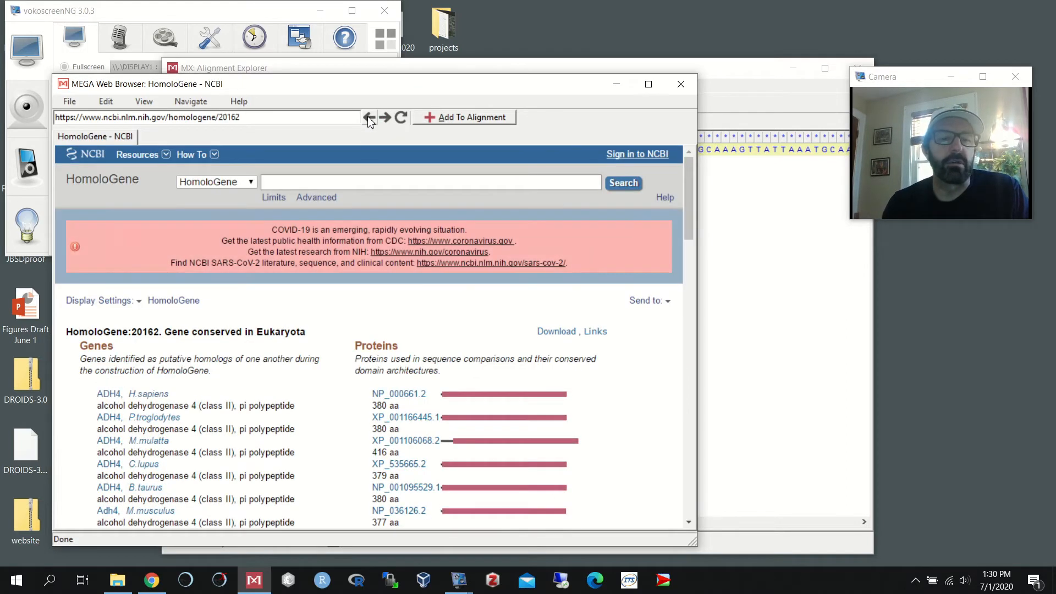
pyautogui.click(115, 421)
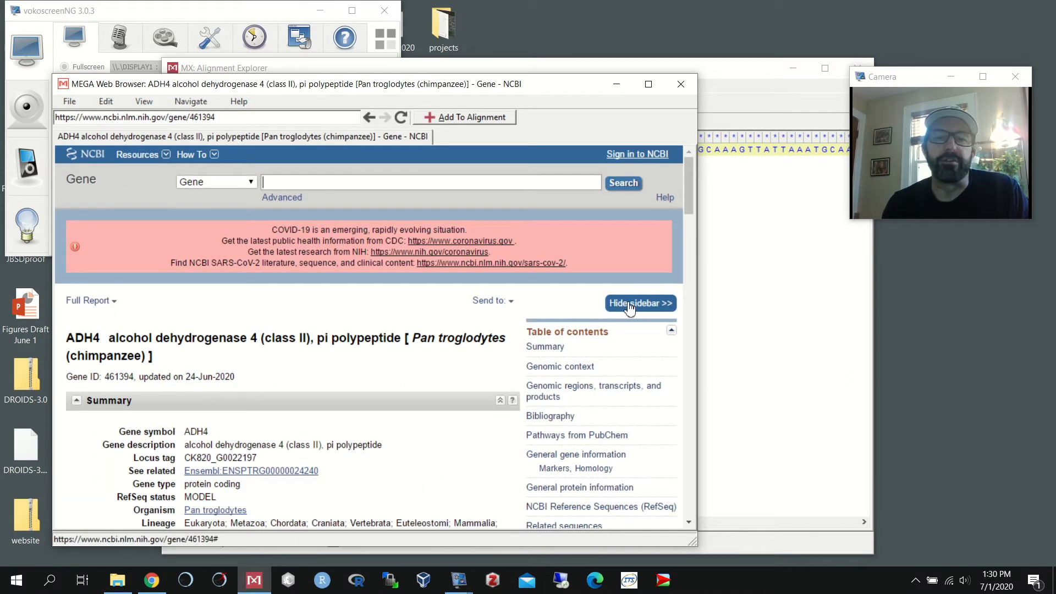
pyautogui.scroll(-3, 692, 230)
pyautogui.scroll(-20, 691, 230)
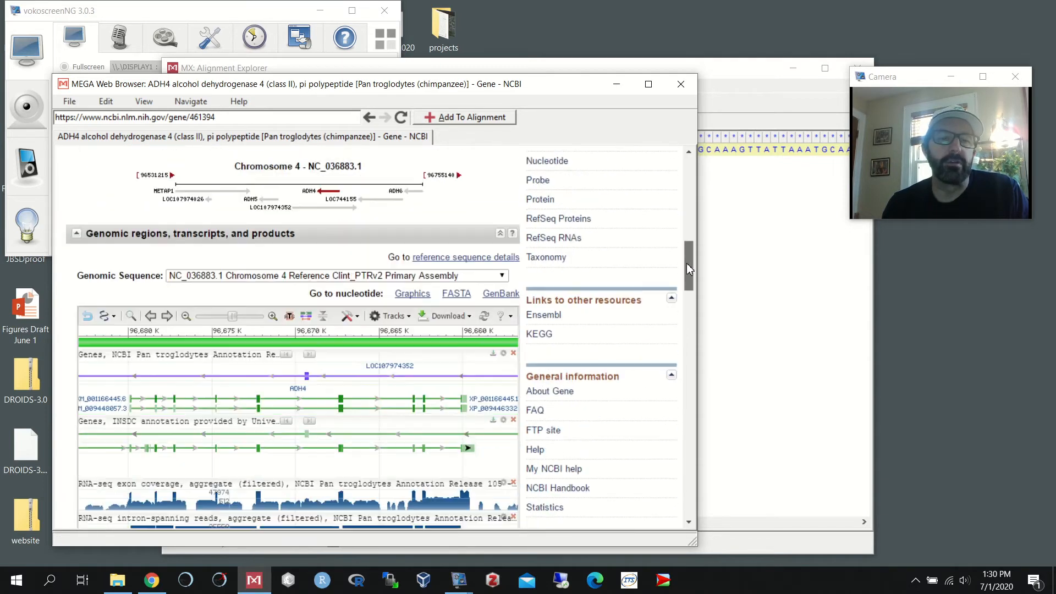
pyautogui.scroll(-10, 676, 366)
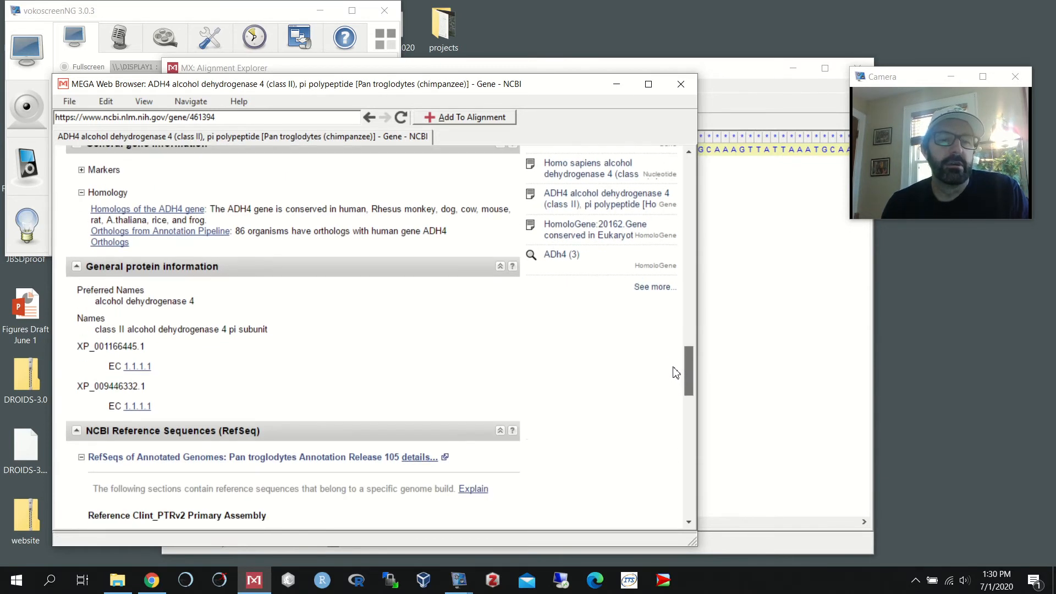
pyautogui.scroll(2, 669, 423)
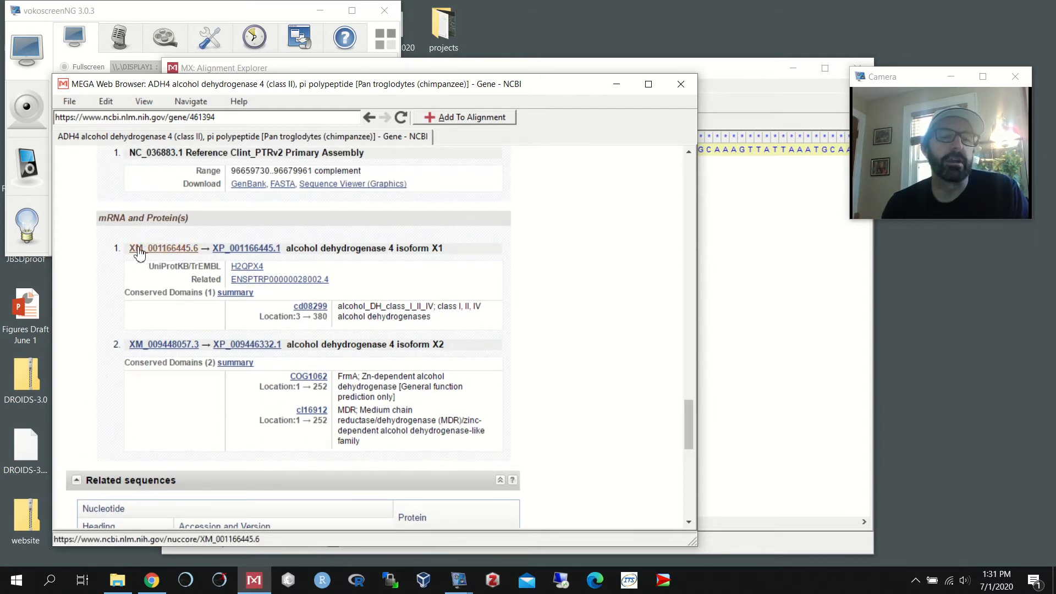
pyautogui.click(175, 251)
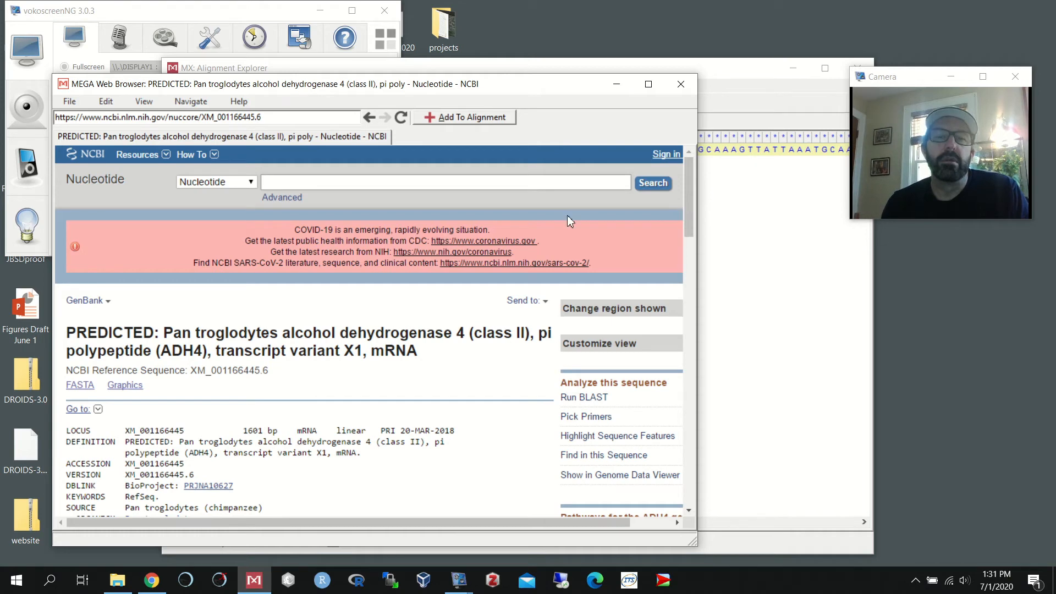
# Add only the ADH4 coding sequence of chimpanzee mRNA XM_001166445.6 to the alignment, accepting the suggested sequence label
pyautogui.moveTo(688, 199)
pyautogui.mouseDown()
pyautogui.moveTo(677, 472)
pyautogui.moveTo(700, 182)
pyautogui.mouseUp()
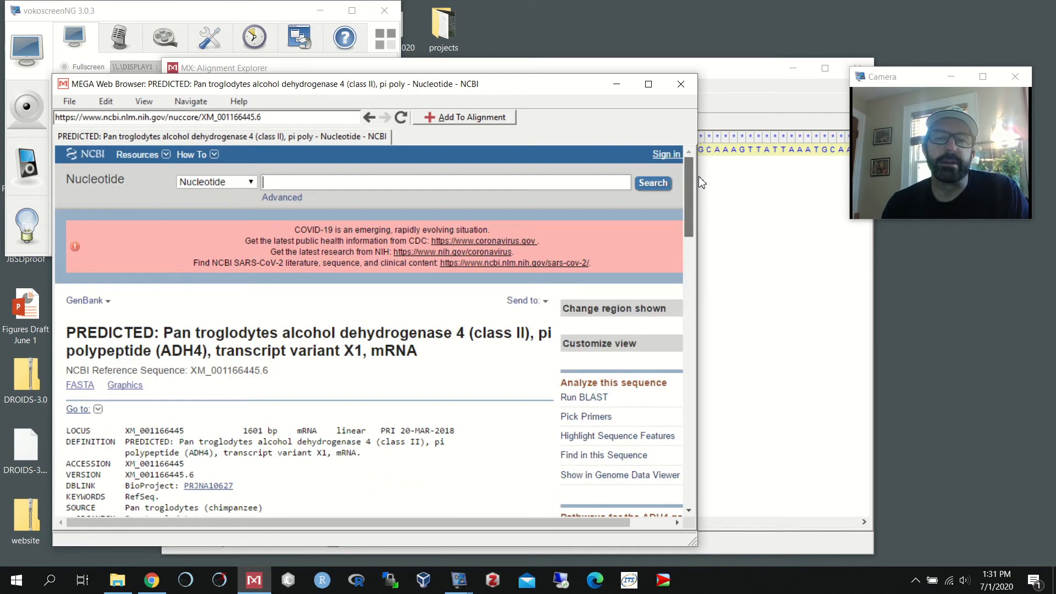
pyautogui.click(500, 120)
pyautogui.click(609, 448)
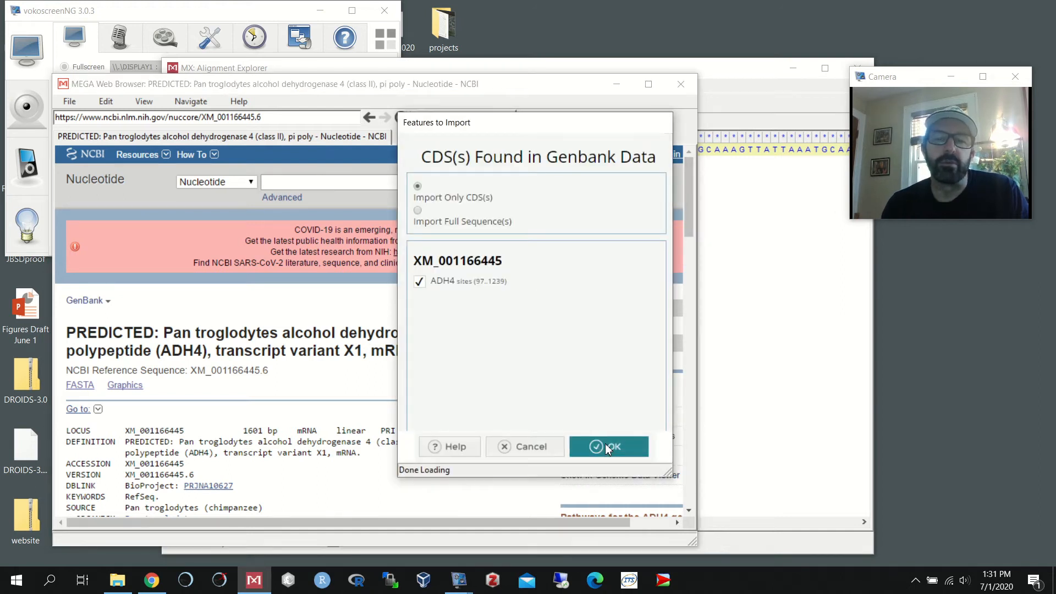
pyautogui.click(607, 449)
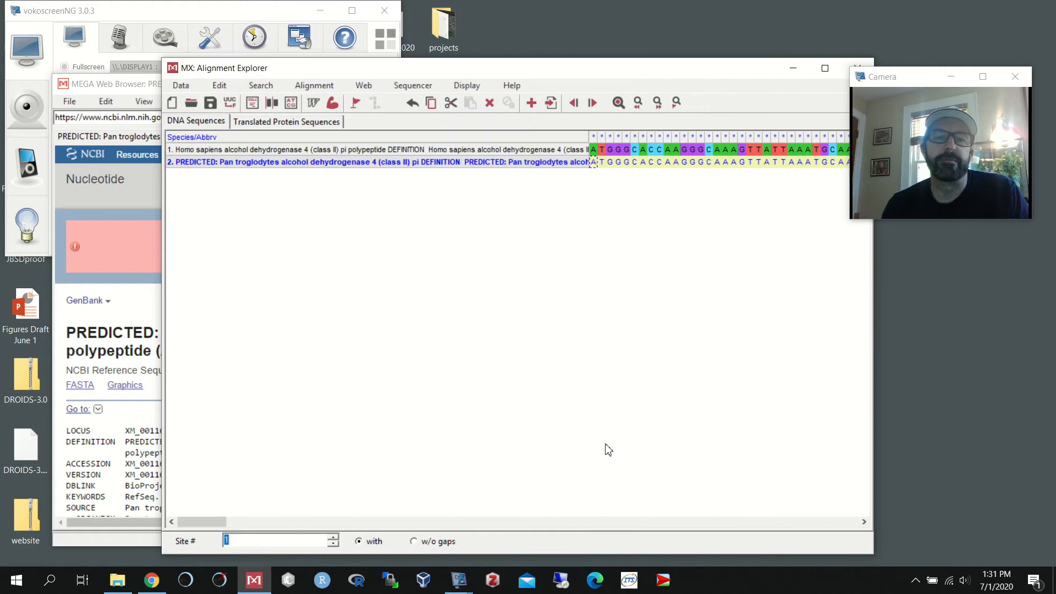
pyautogui.click(726, 162)
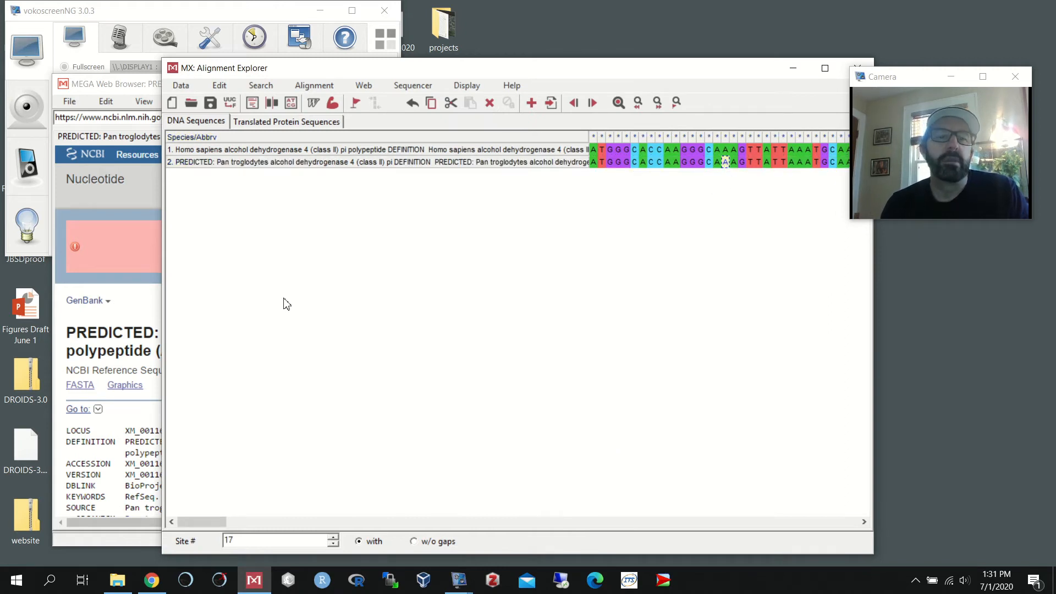
# Return to the homolog group and open mRNA record NM_001102059.2 from the B. taurus ADH4 gene record
pyautogui.click(147, 315)
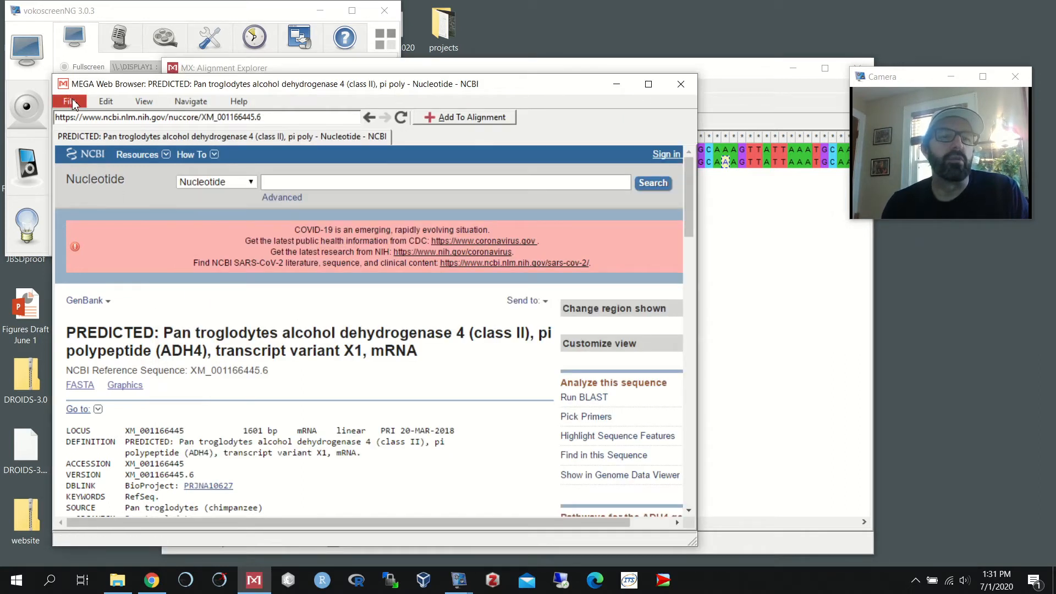
pyautogui.click(369, 118)
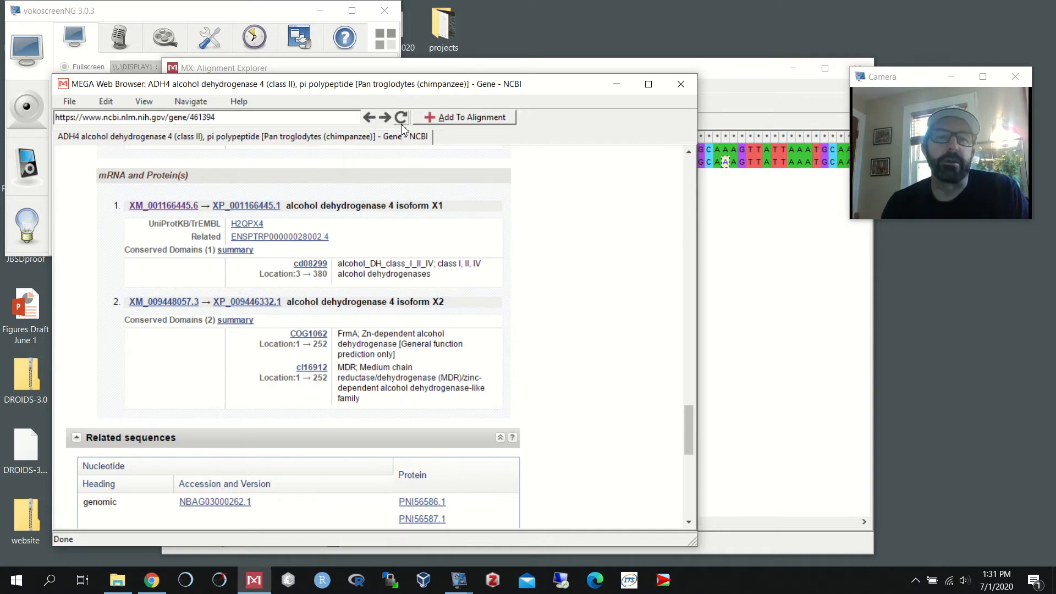
pyautogui.click(369, 118)
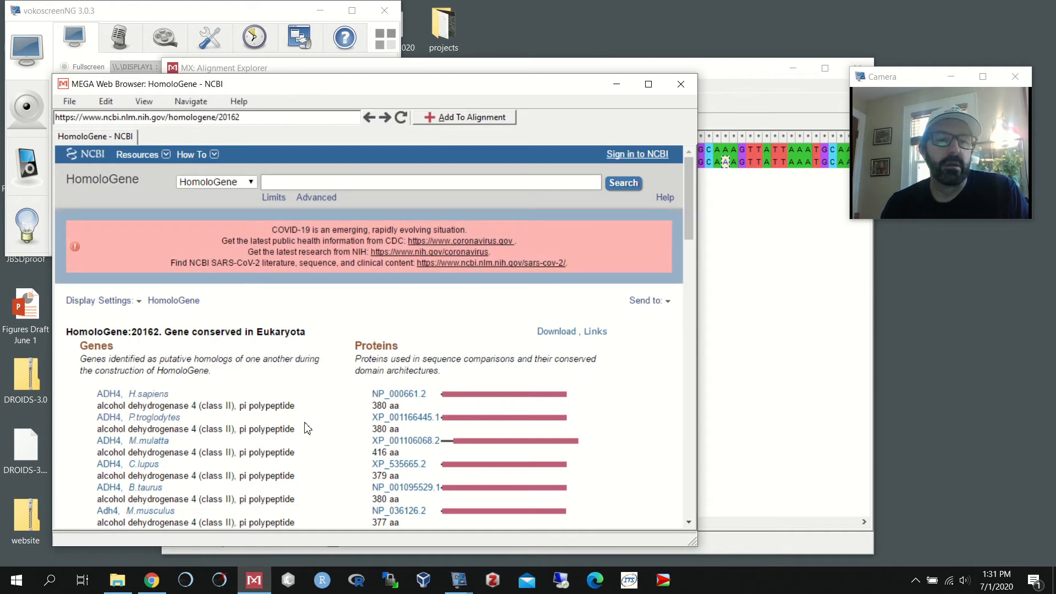
pyautogui.click(111, 490)
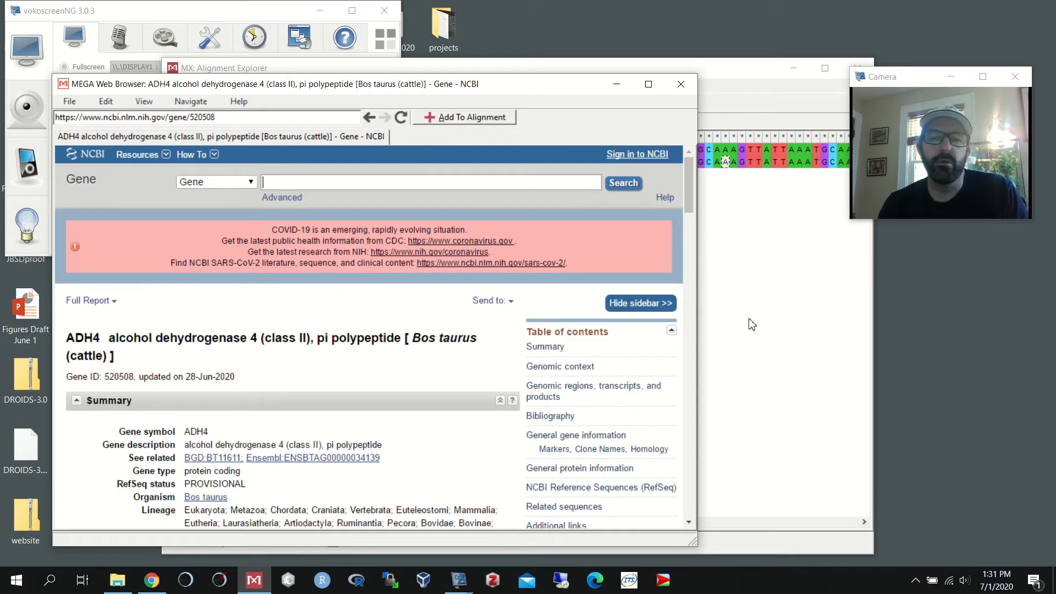
pyautogui.moveTo(687, 189); pyautogui.dragTo(708, 407)
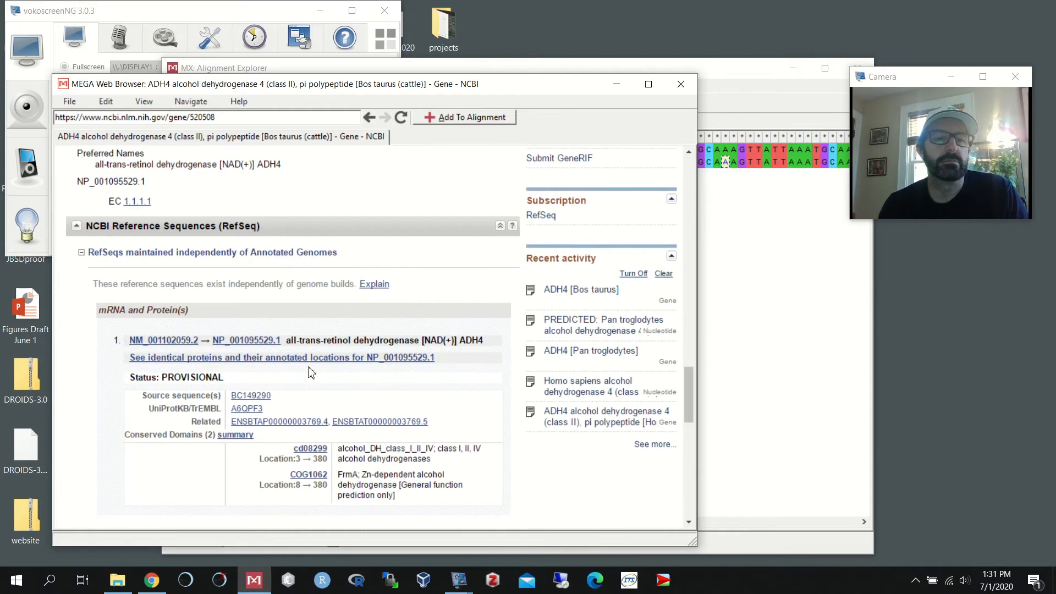
pyautogui.click(187, 342)
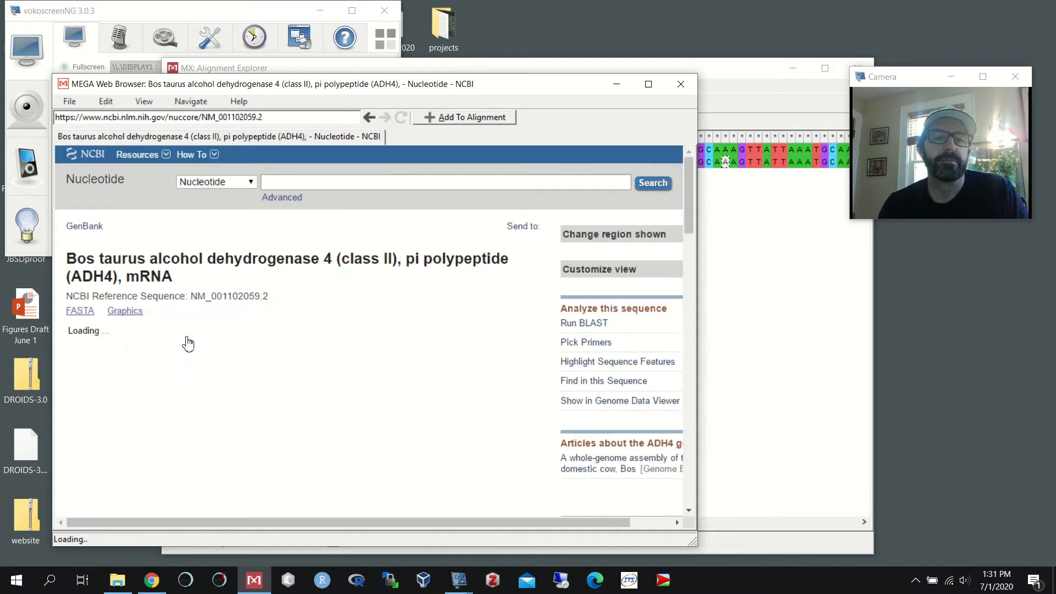
# Add only the ADH4 coding sequence of cattle mRNA NM_001102059.2 to the alignment, accepting the suggested sequence label
pyautogui.click(495, 118)
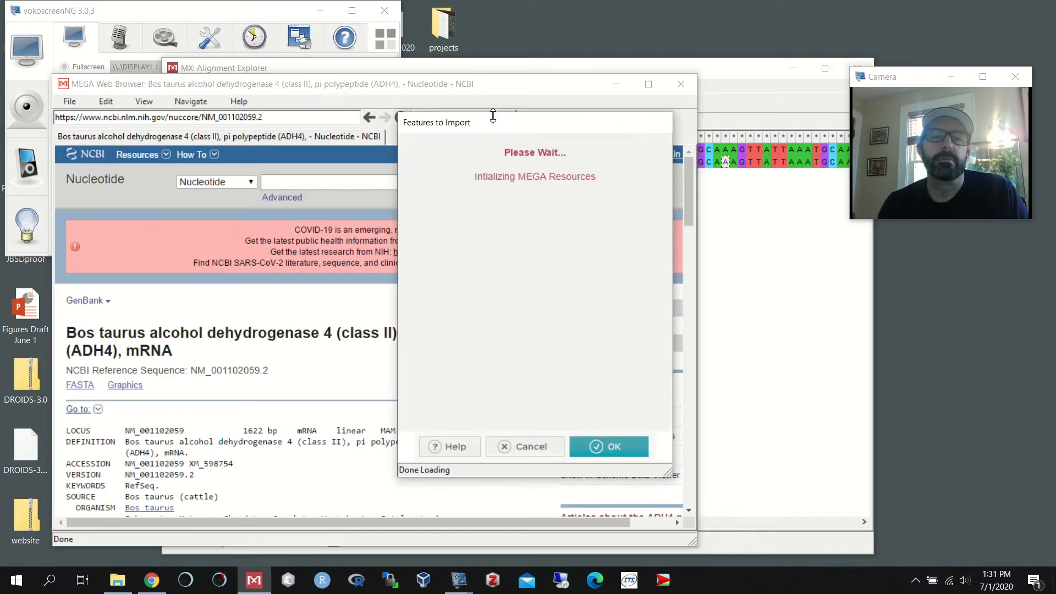
pyautogui.click(617, 447)
pyautogui.click(606, 447)
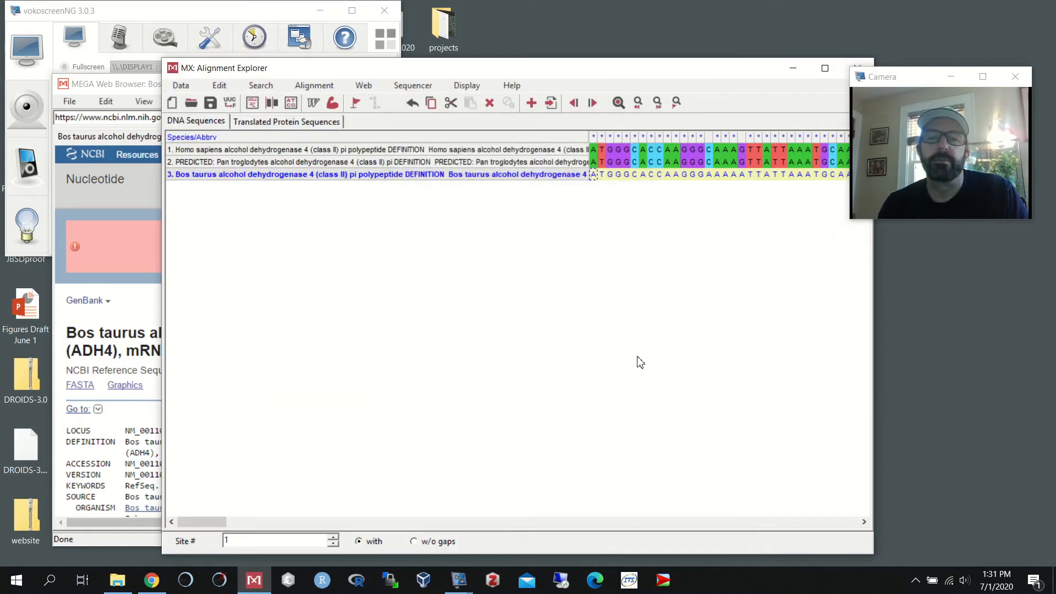
pyautogui.click(685, 174)
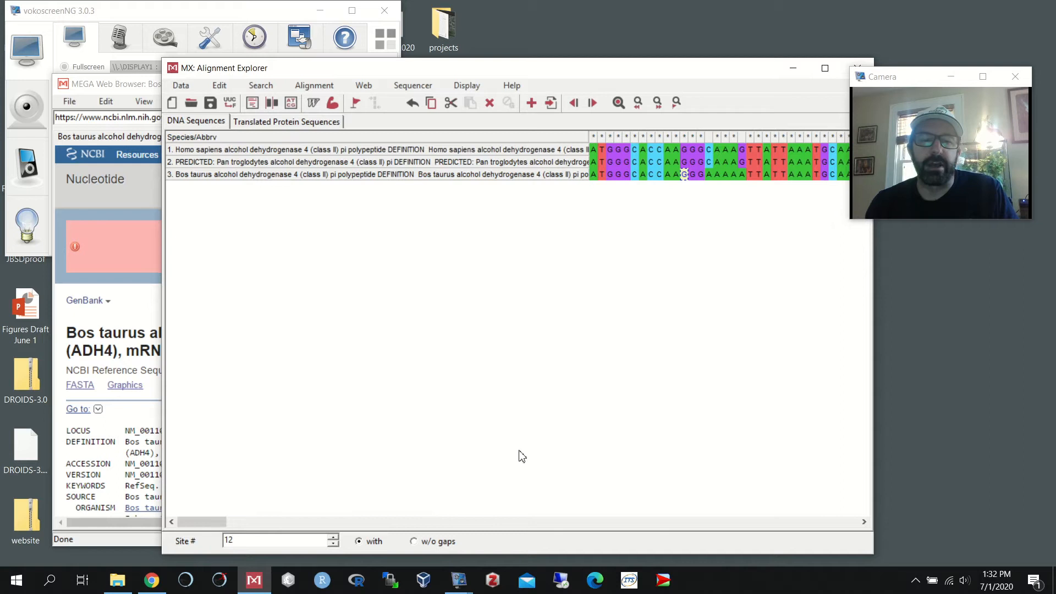
# Compare the three DNA sequences along their length and view their protein translation using the Standard genetic code
pyautogui.moveTo(207, 520); pyautogui.dragTo(269, 530)
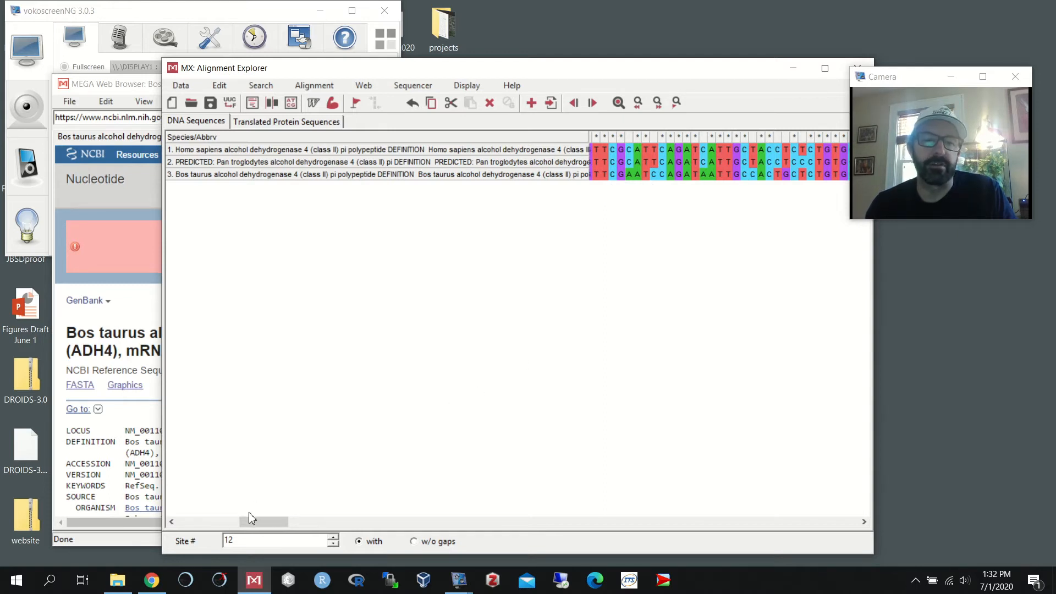
pyautogui.moveTo(254, 529); pyautogui.dragTo(192, 529)
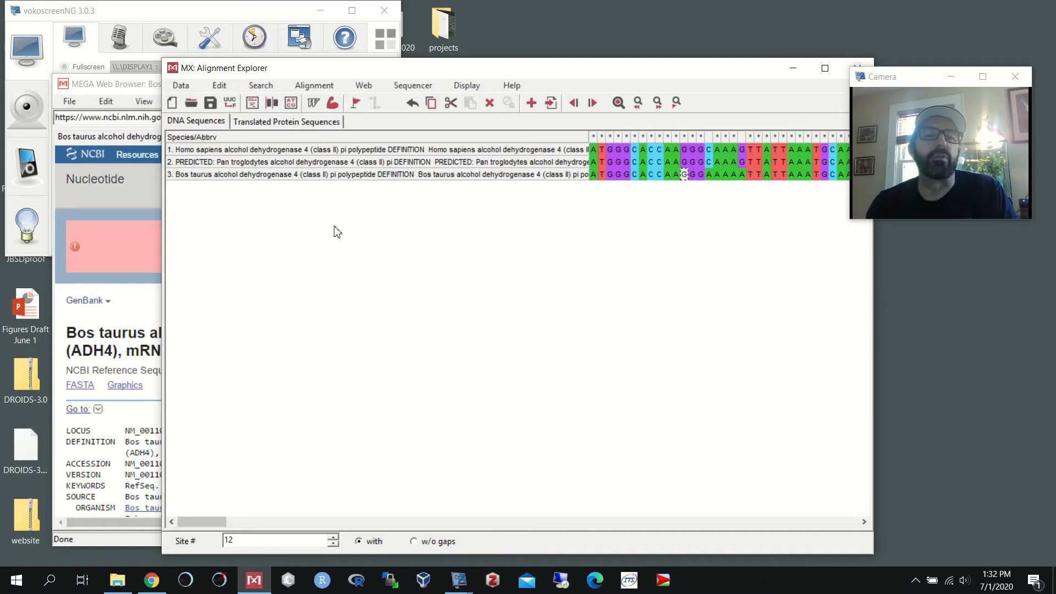
pyautogui.click(281, 122)
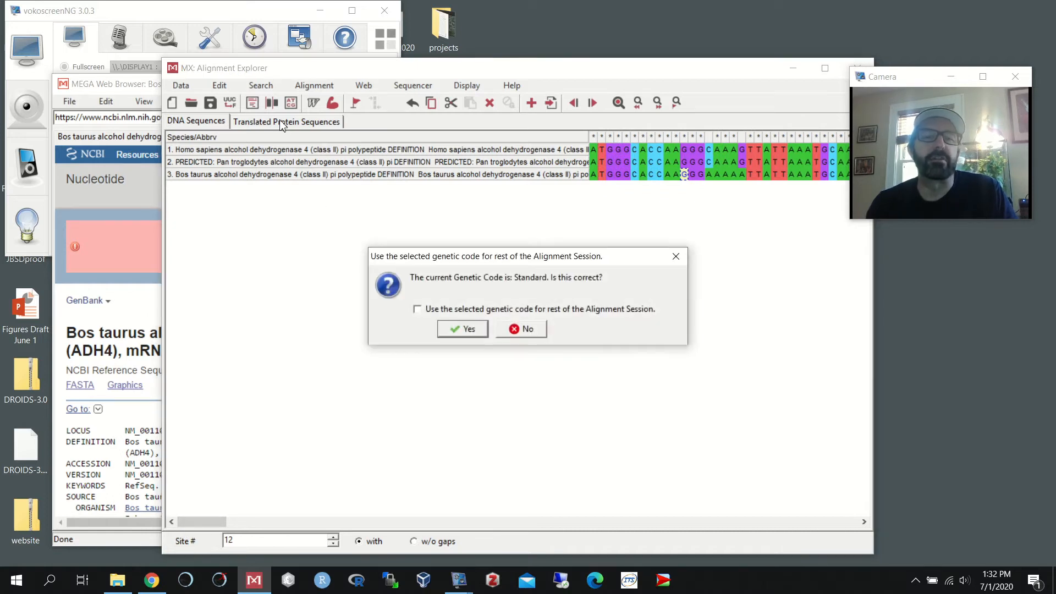
pyautogui.click(465, 330)
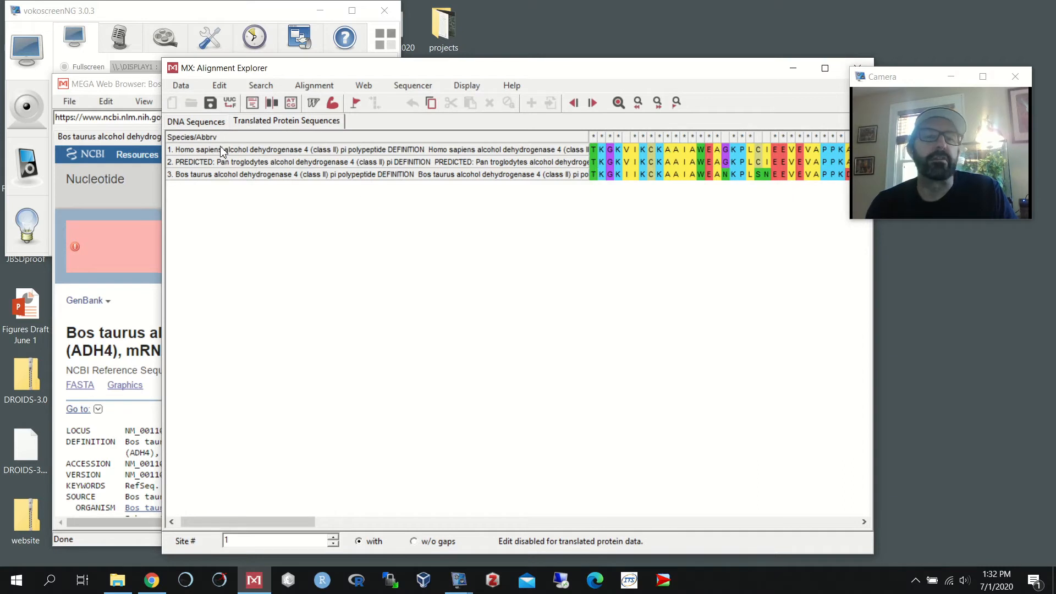
pyautogui.click(198, 122)
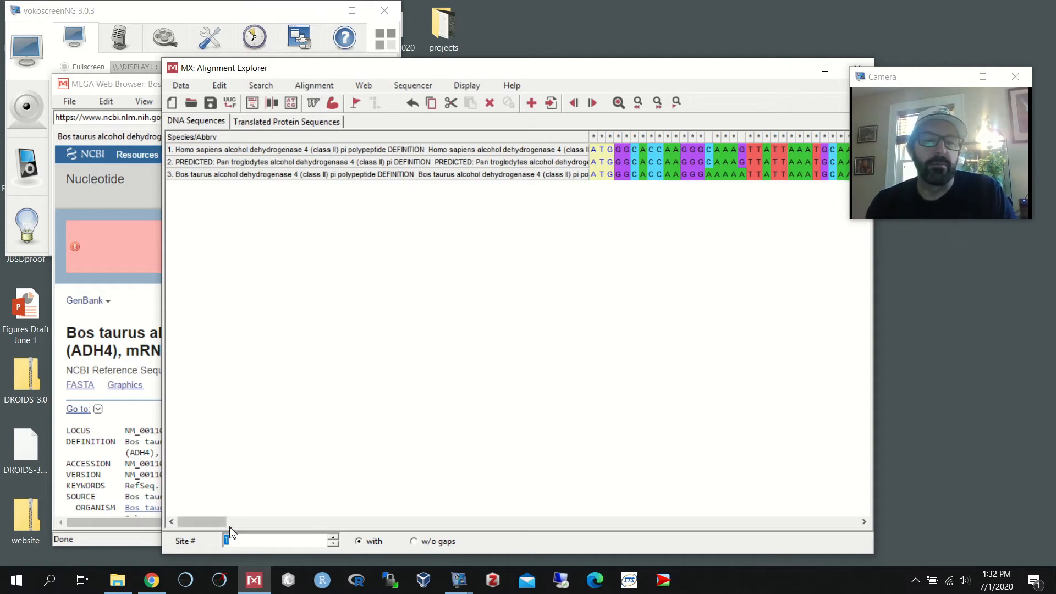
pyautogui.moveTo(215, 528); pyautogui.dragTo(206, 432)
# Run a ClustalW DNA alignment on the human, chimpanzee and cattle sequences, accepting the suggested options
pyautogui.moveTo(724, 74); pyautogui.dragTo(658, 42)
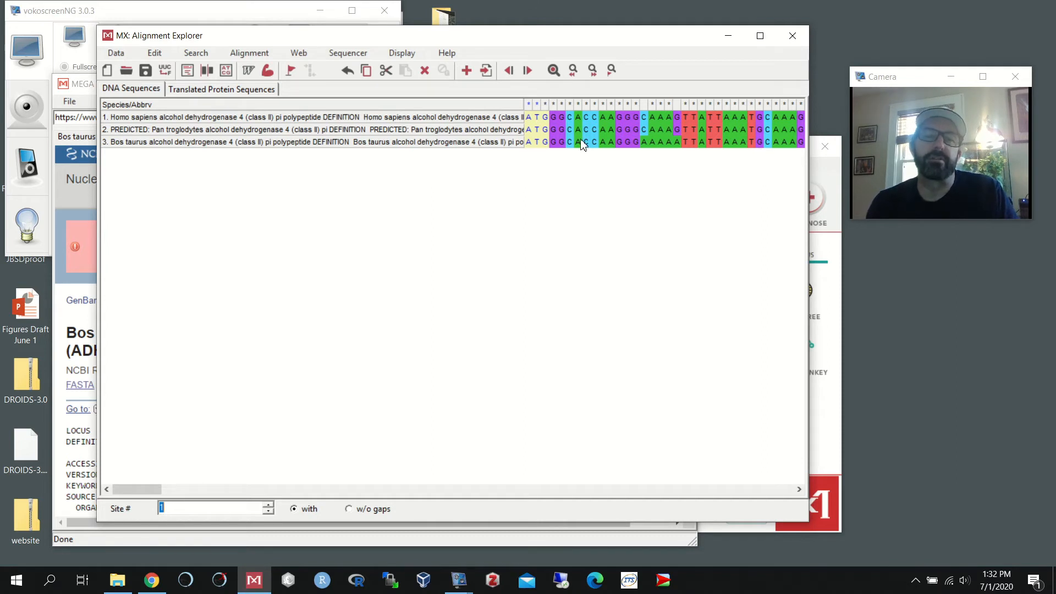
pyautogui.click(248, 70)
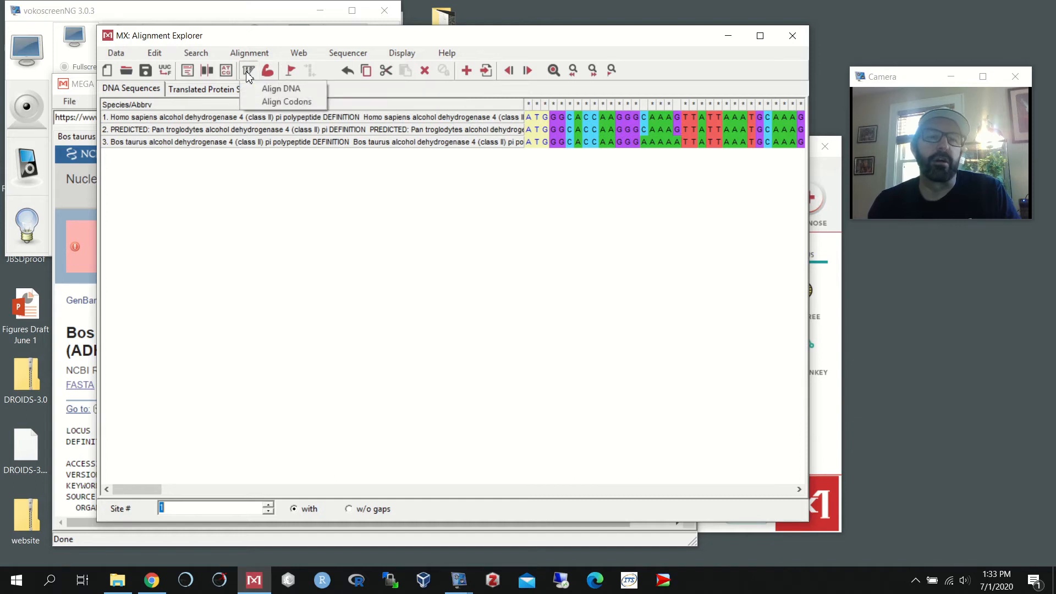
pyautogui.click(279, 89)
pyautogui.click(609, 419)
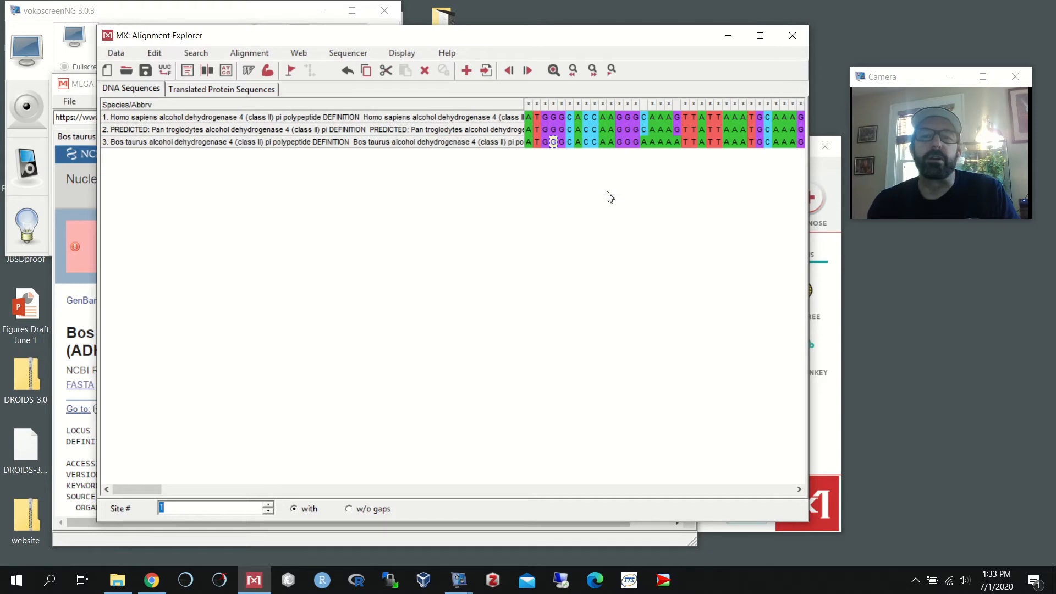
pyautogui.moveTo(162, 495); pyautogui.dragTo(96, 338)
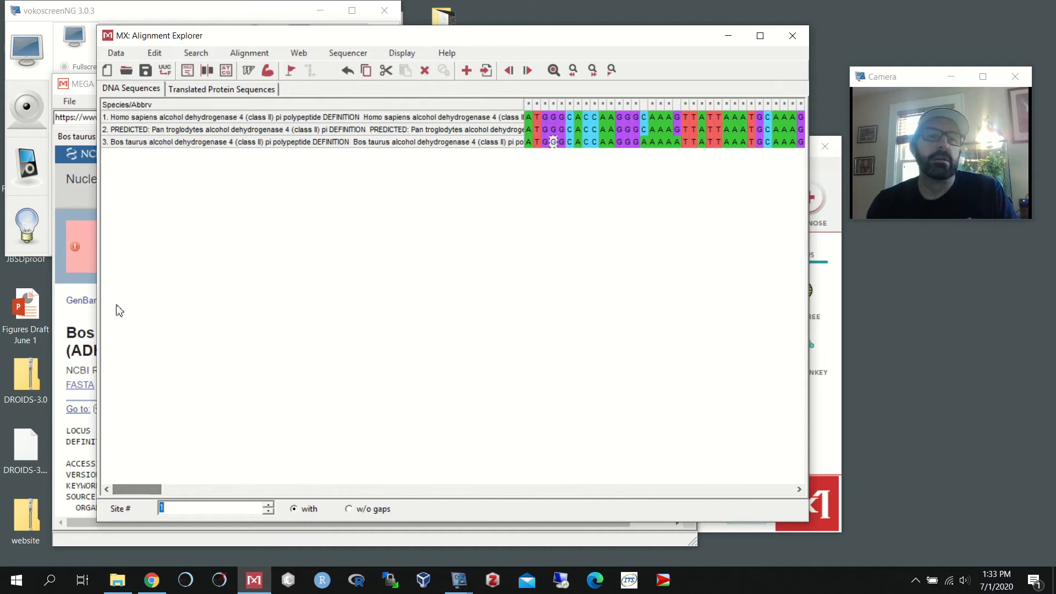
# Return to the homolog group and open mRNA record NM_106362.3 from the A. thaliana ADH1 gene record
pyautogui.moveTo(634, 37); pyautogui.dragTo(680, 45)
pyautogui.write('102059.2')
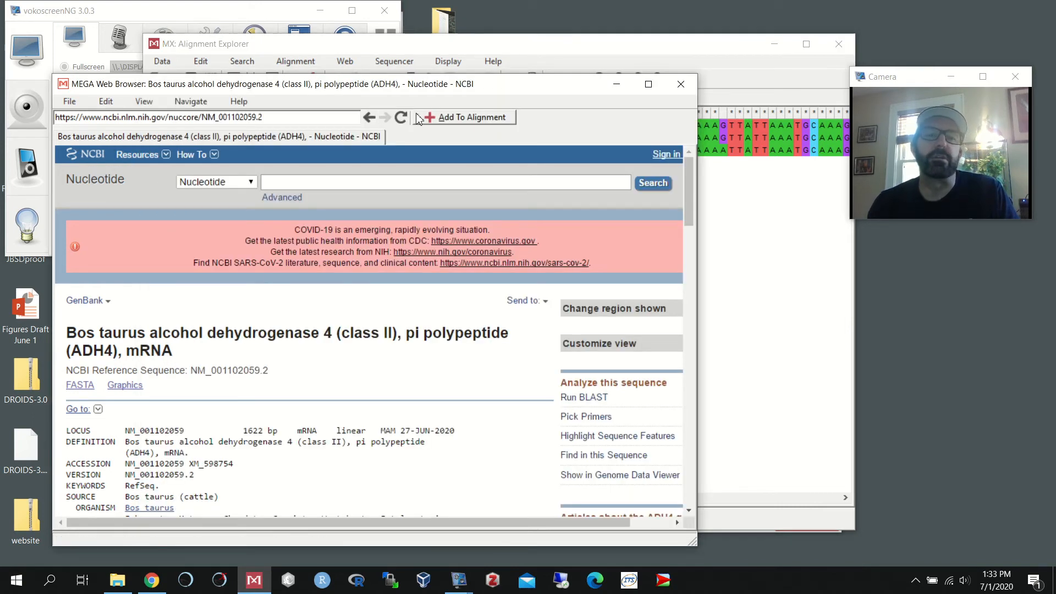
pyautogui.click(369, 117)
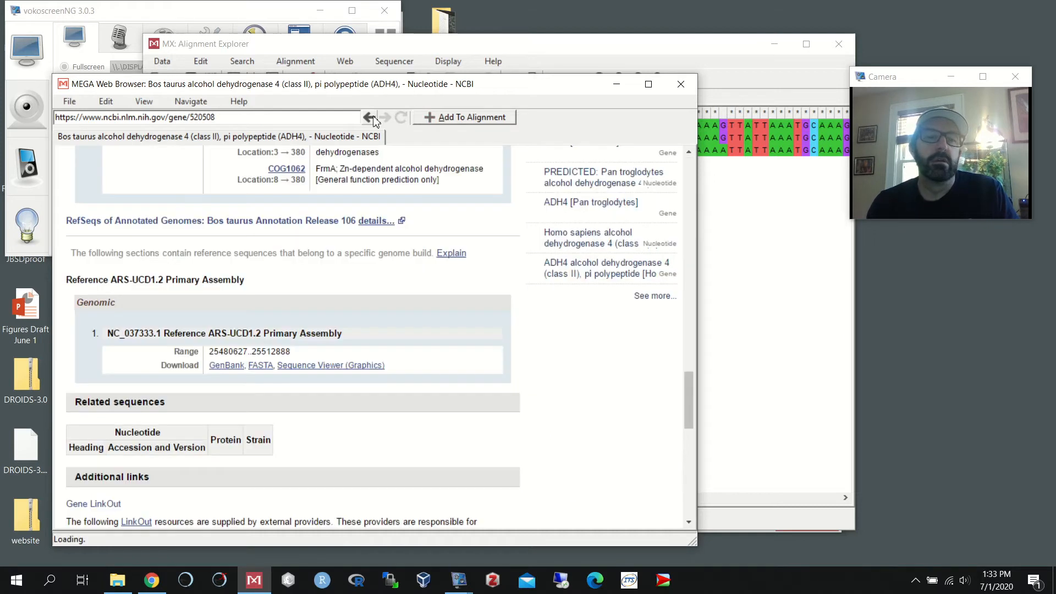
pyautogui.click(369, 117)
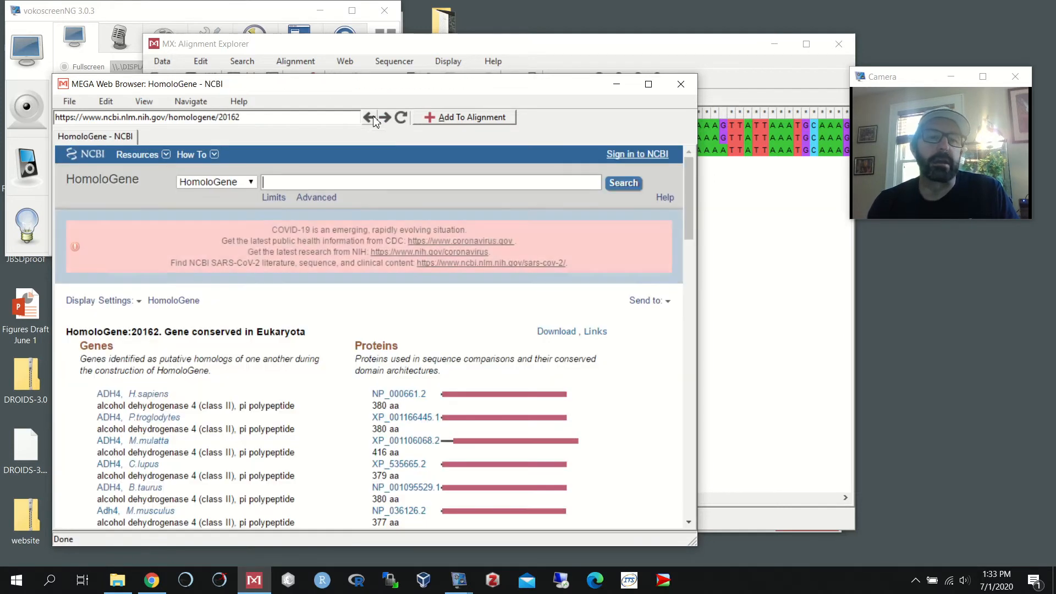
pyautogui.moveTo(689, 227); pyautogui.dragTo(698, 269)
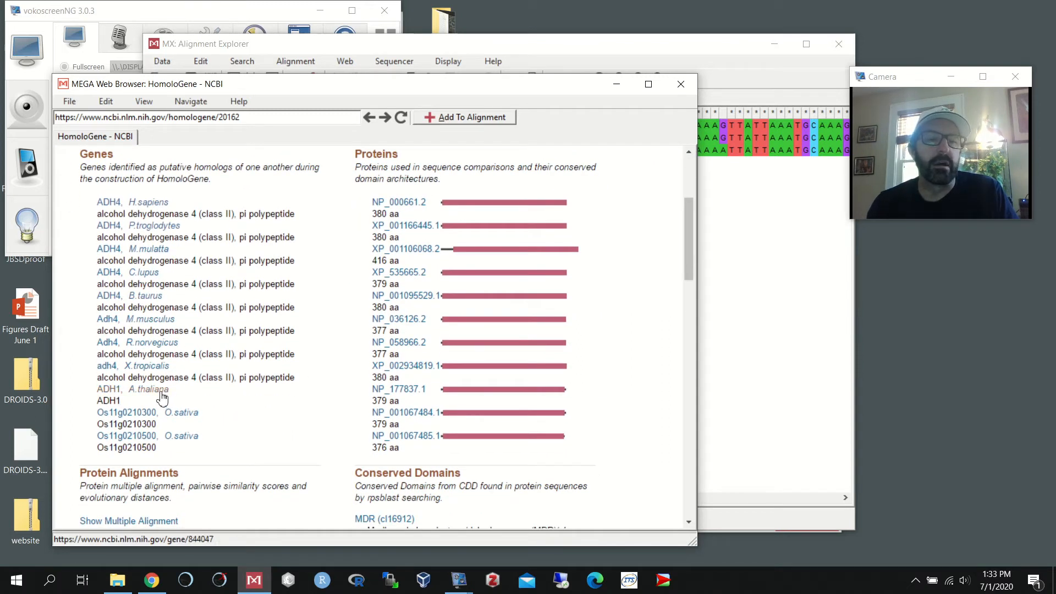
pyautogui.click(116, 392)
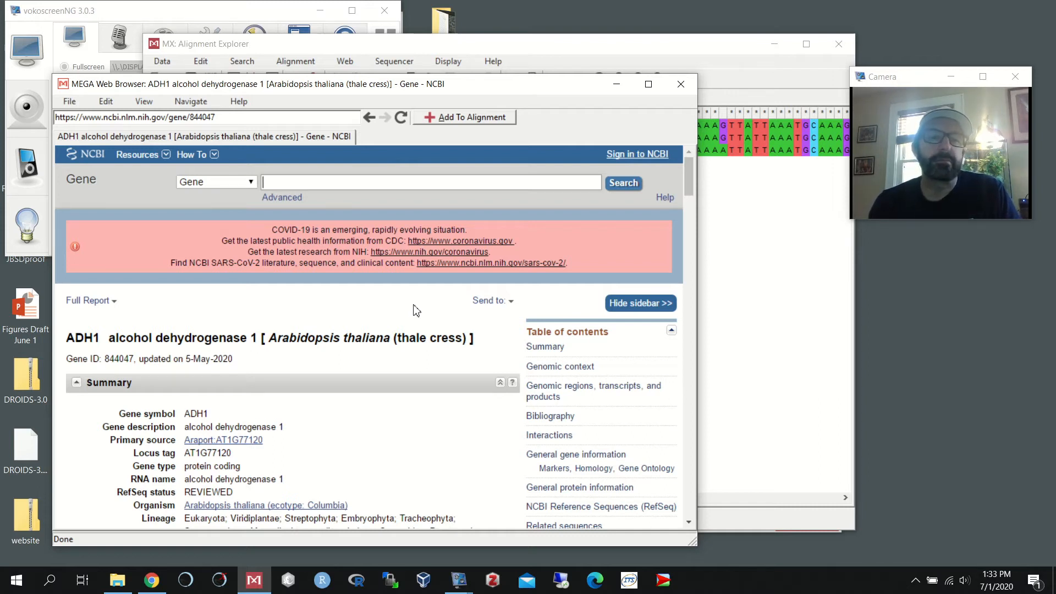
pyautogui.moveTo(691, 183)
pyautogui.mouseDown()
pyautogui.moveTo(703, 318)
pyautogui.moveTo(692, 442)
pyautogui.mouseUp()
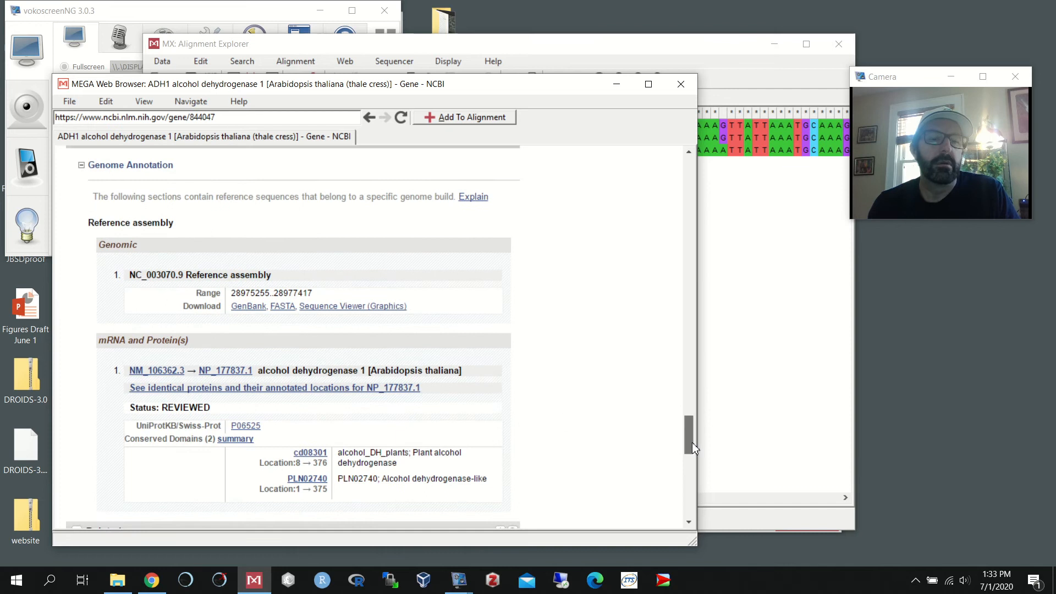
pyautogui.click(167, 373)
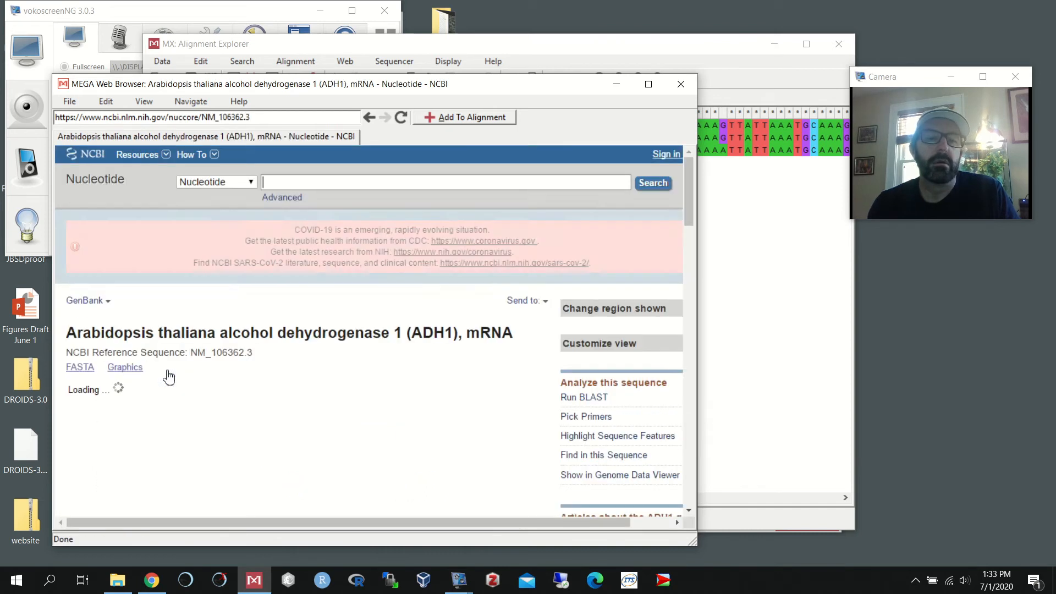
# Add only the ADH1 coding sequence of Arabidopsis mRNA NM_106362.3 to the alignment, accepting the default label, and compare it with the other sequences
pyautogui.click(464, 118)
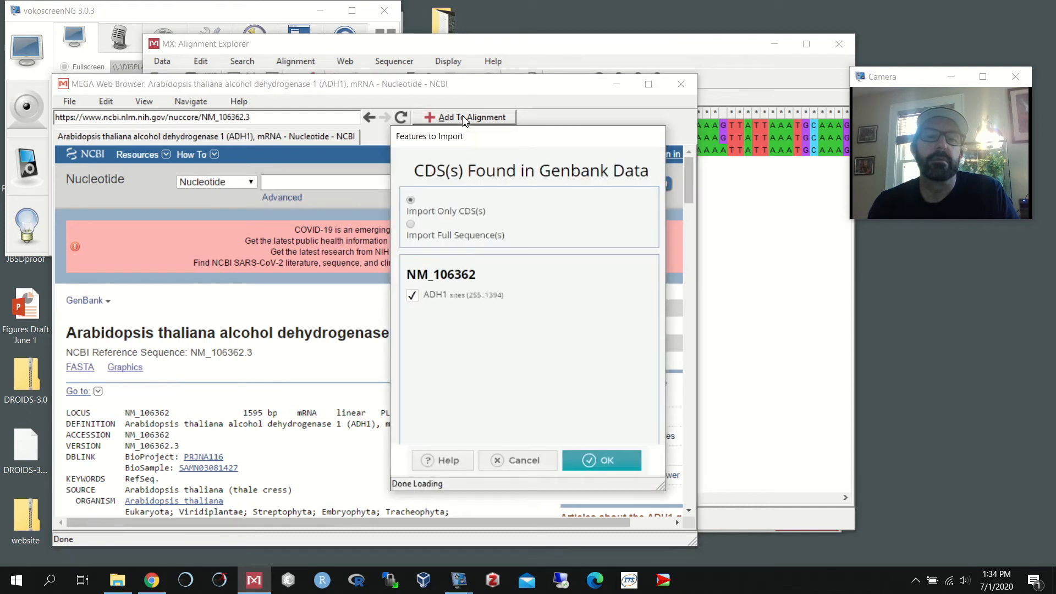
pyautogui.click(607, 465)
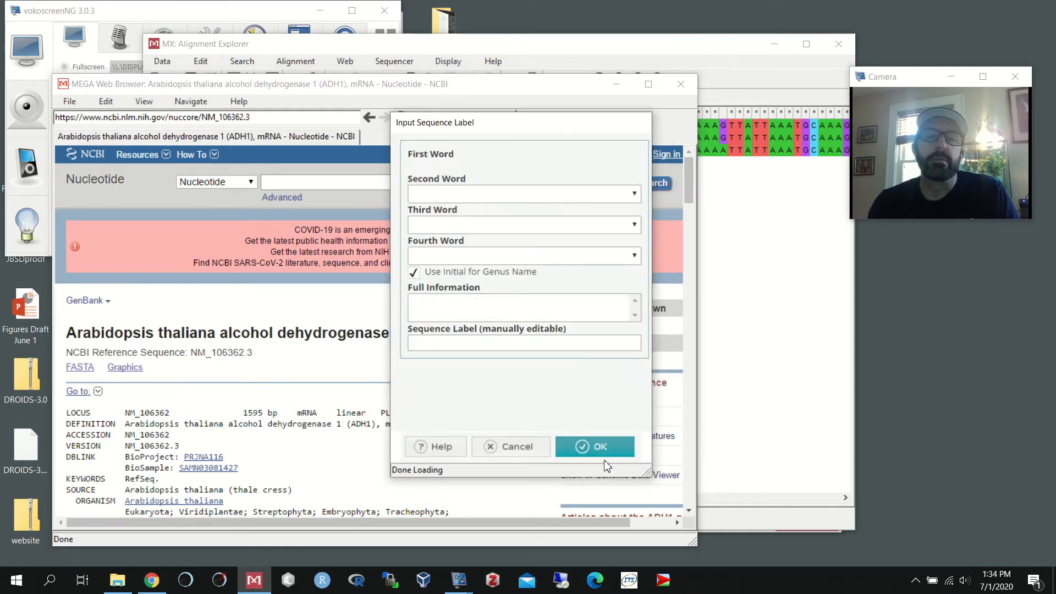
pyautogui.click(610, 448)
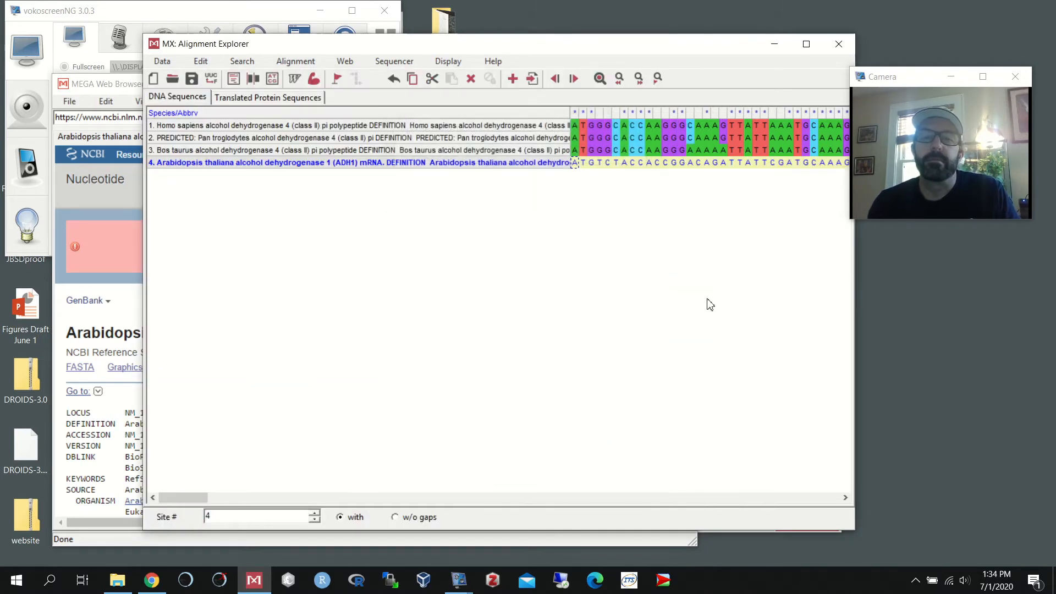
pyautogui.moveTo(187, 498); pyautogui.dragTo(515, 483)
pyautogui.click(701, 164)
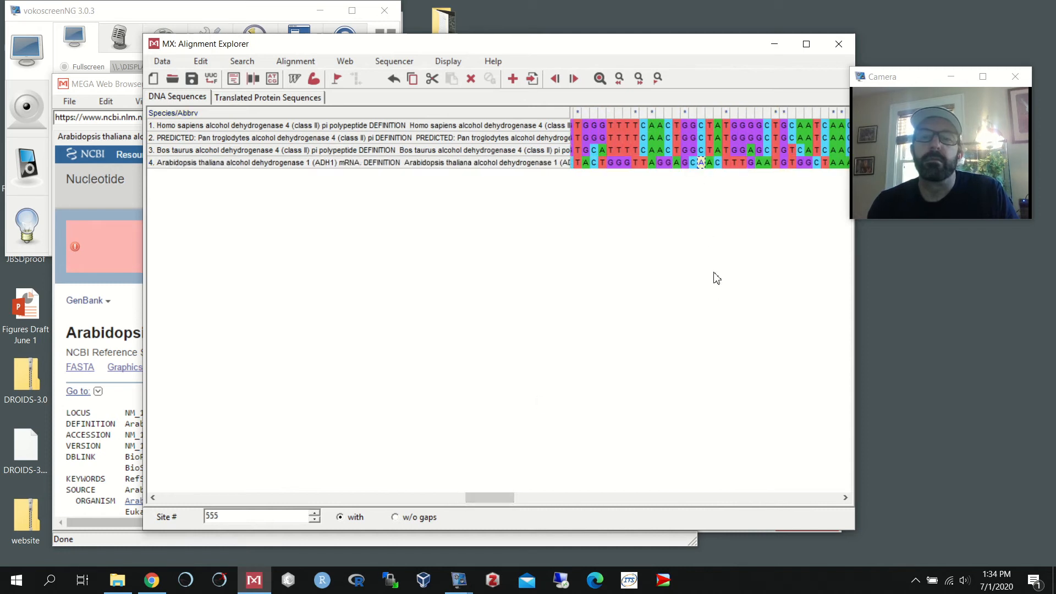
pyautogui.moveTo(506, 499); pyautogui.dragTo(620, 461)
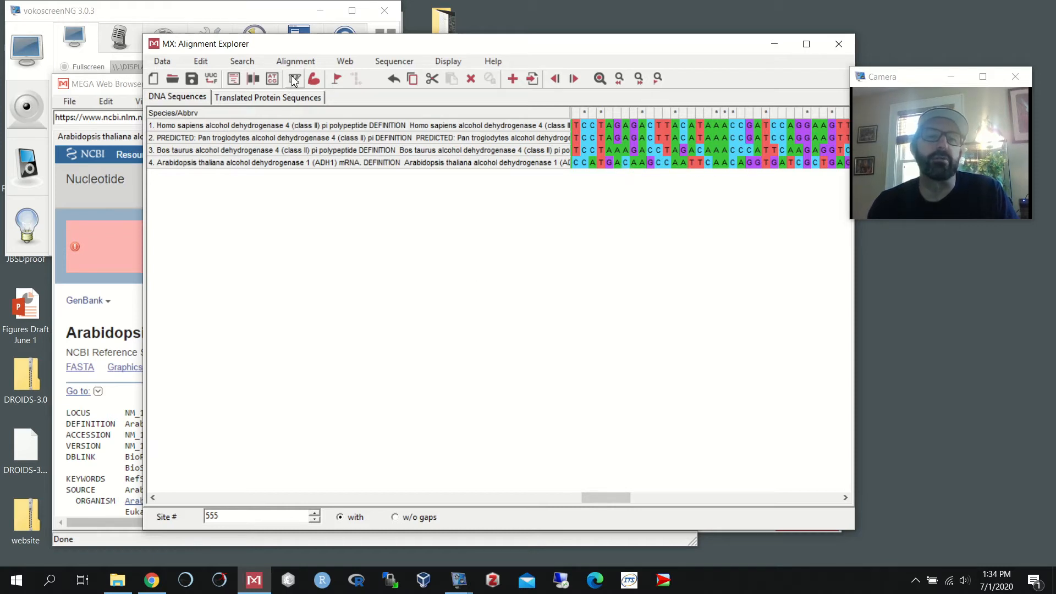
# Align the DNA of all four sequences with ClustalW using the suggested options and inspect the gaps along the alignment
pyautogui.click(313, 80)
pyautogui.click(321, 98)
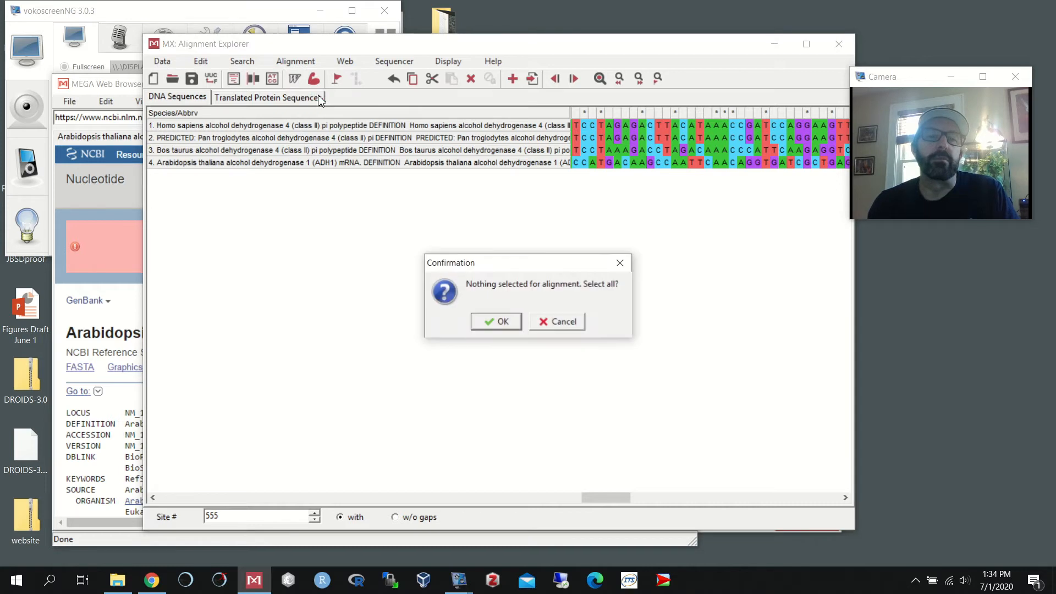
pyautogui.click(499, 323)
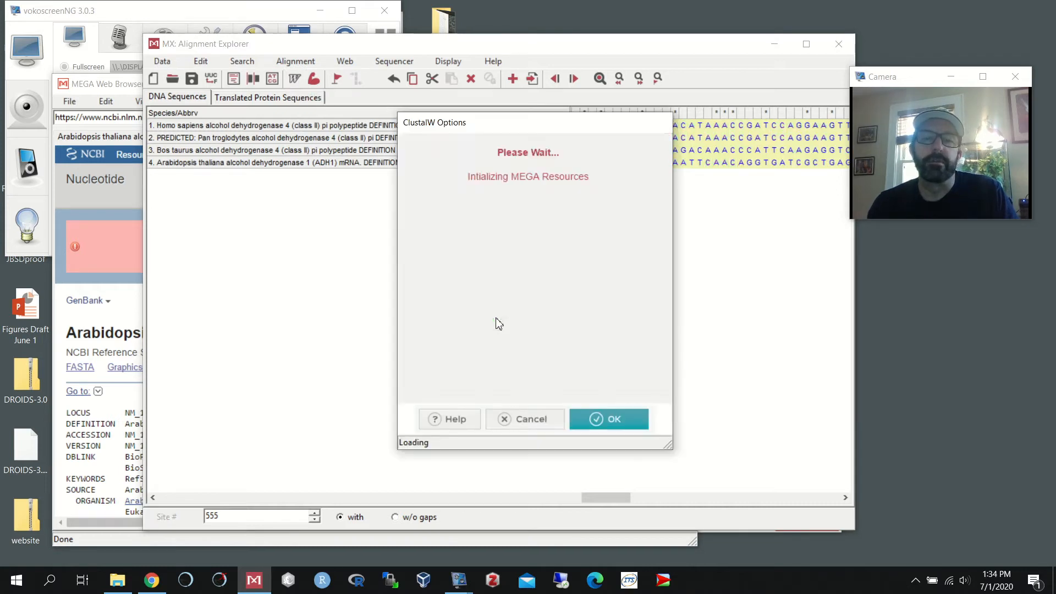
pyautogui.click(627, 424)
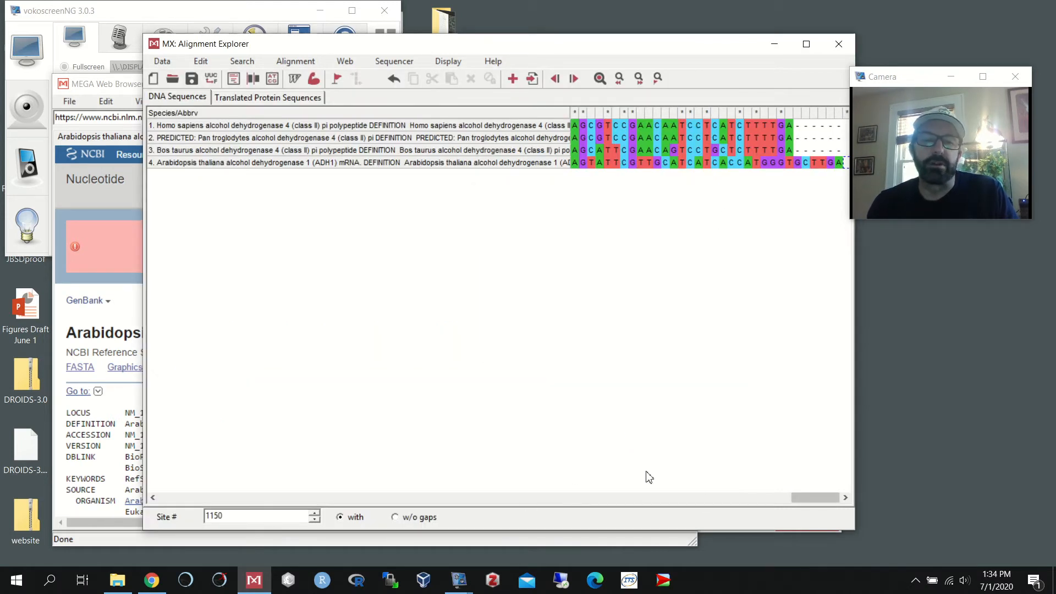
pyautogui.moveTo(814, 498); pyautogui.dragTo(685, 496)
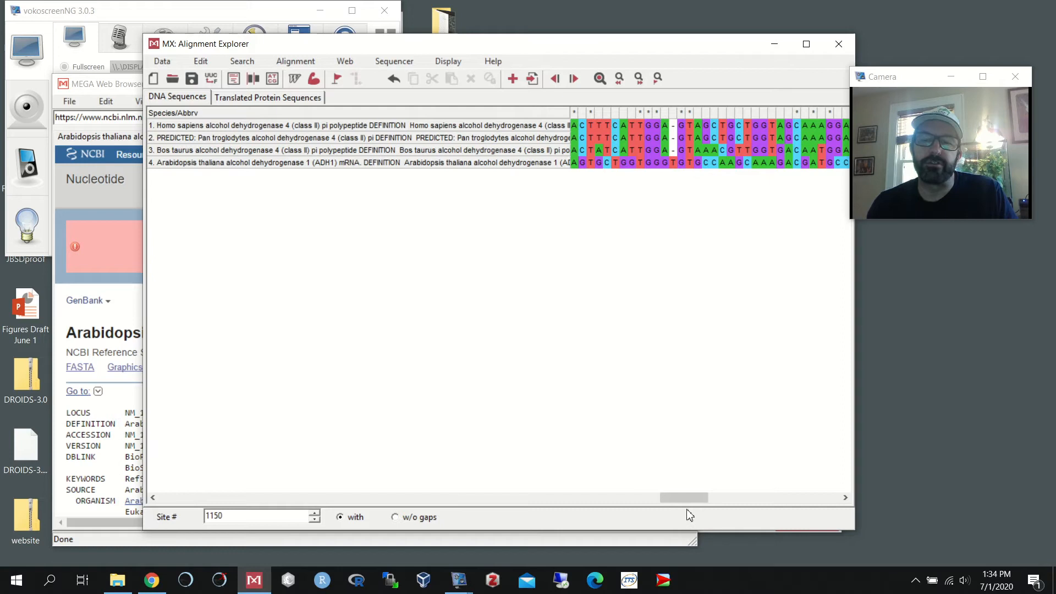
pyautogui.moveTo(696, 501); pyautogui.dragTo(481, 488)
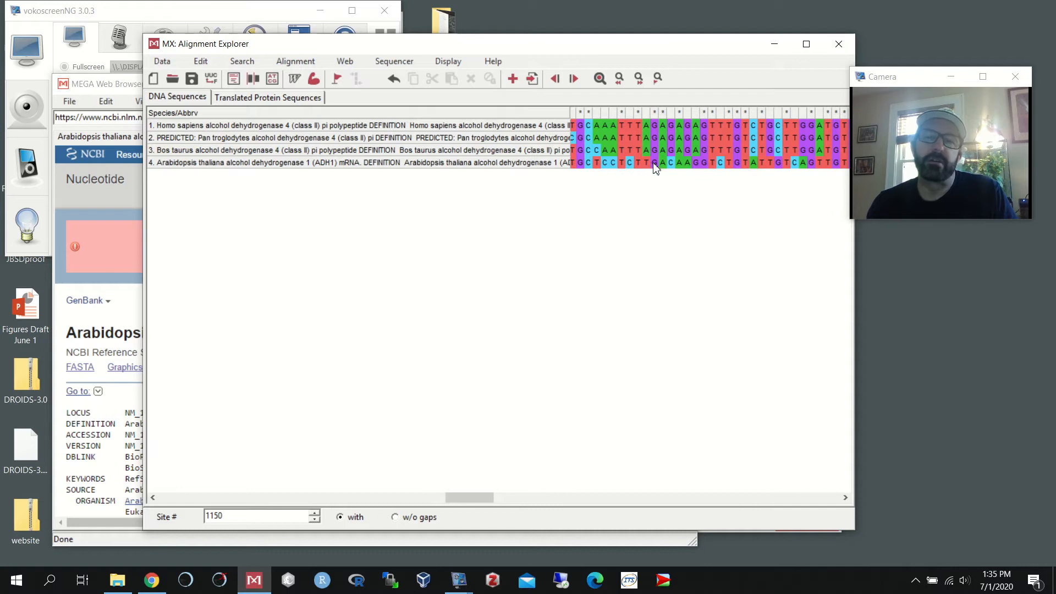
# Go back to the start of the four-sequence alignment and look at the file formats available for exporting it
pyautogui.moveTo(481, 491); pyautogui.dragTo(255, 374)
pyautogui.moveTo(476, 500); pyautogui.dragTo(188, 461)
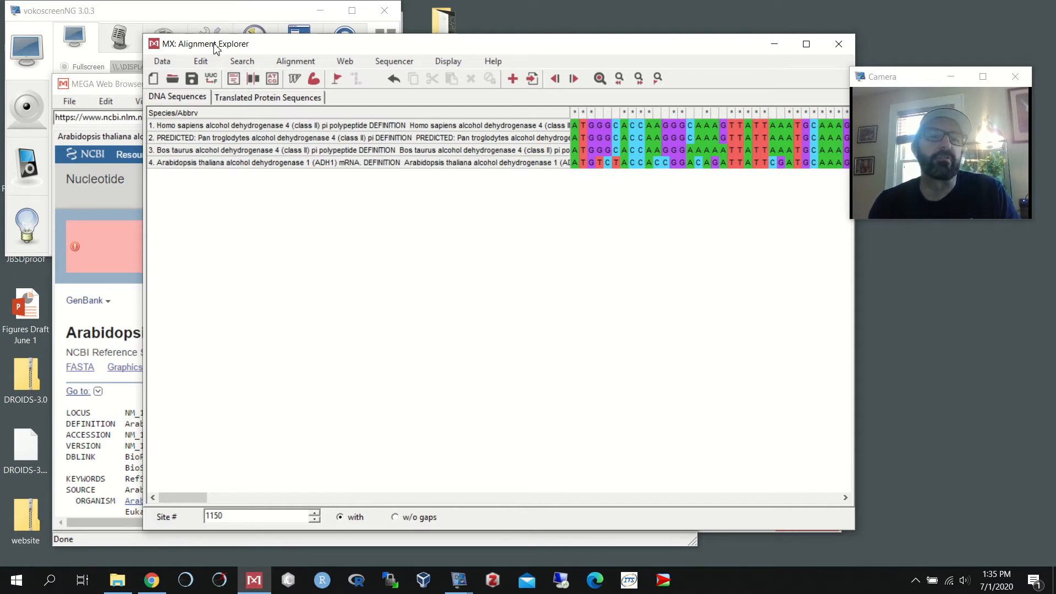
pyautogui.click(160, 62)
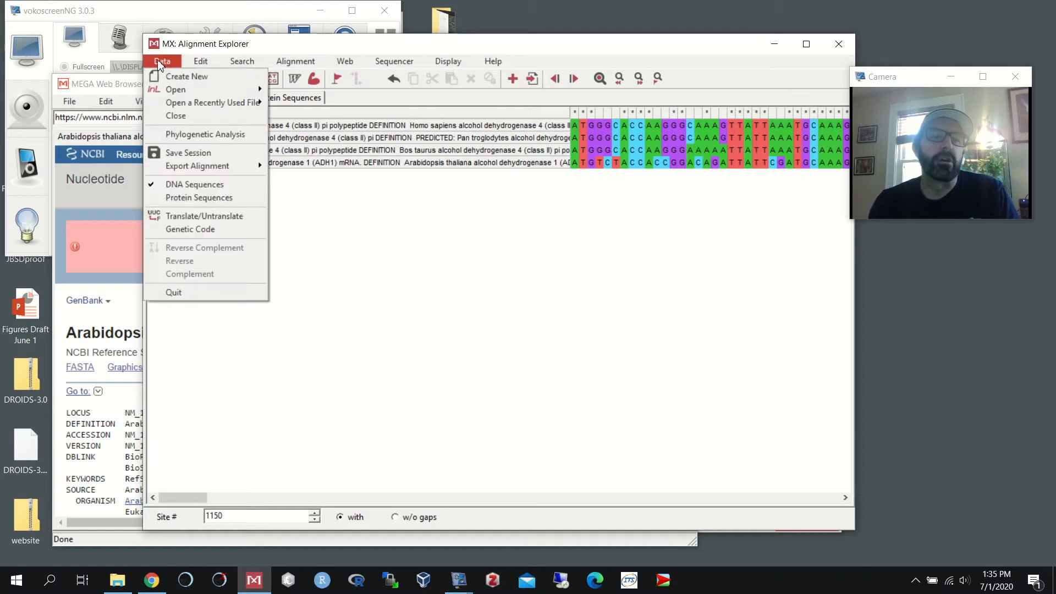
pyautogui.moveTo(199, 171)
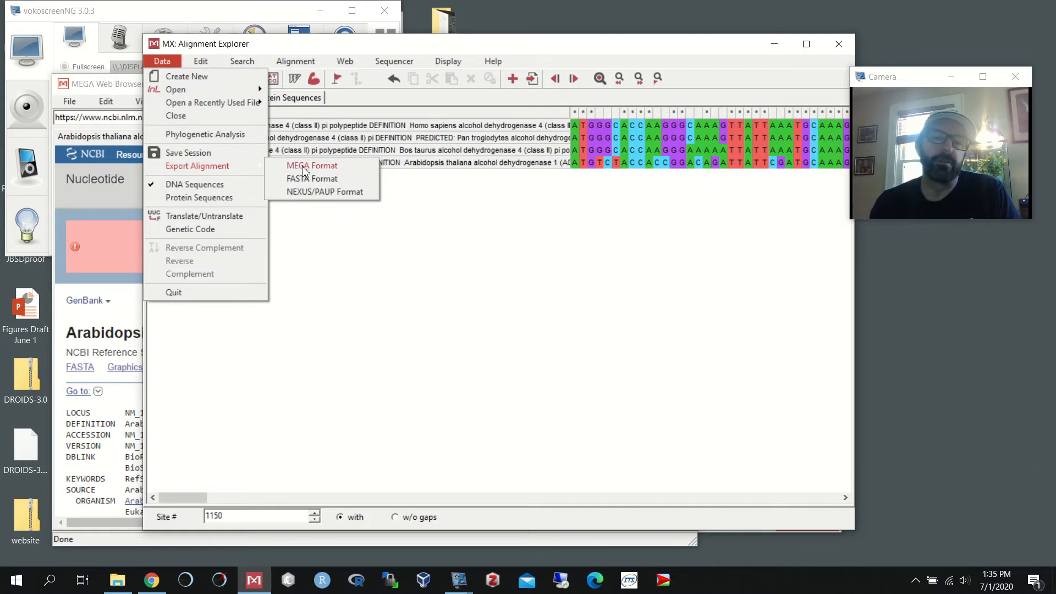
# Close the alignment without saving its session, and close the NCBI sequence browser and the main MEGA window
pyautogui.click(840, 45)
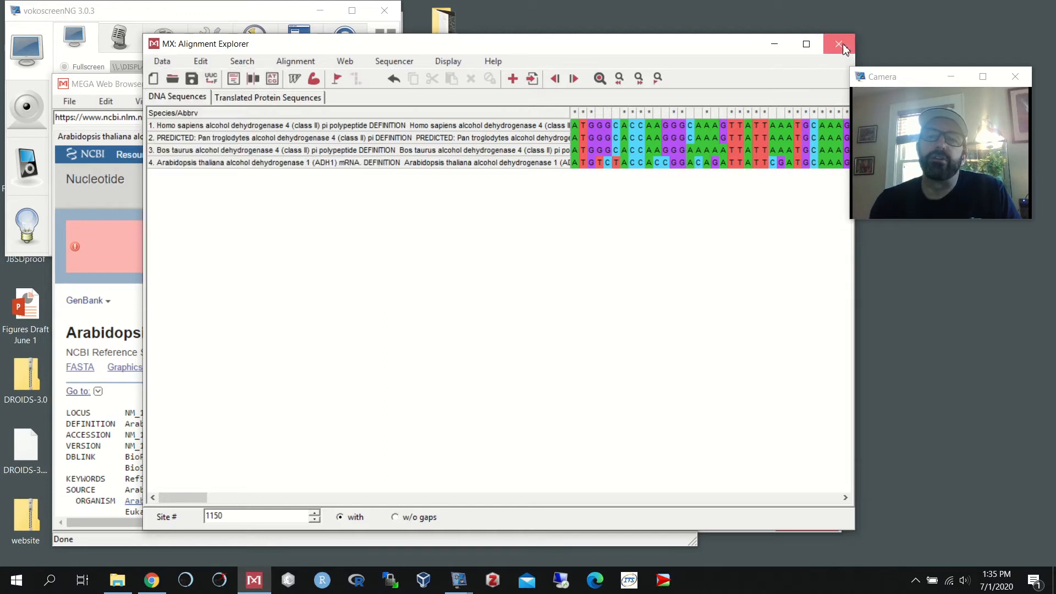
pyautogui.click(840, 45)
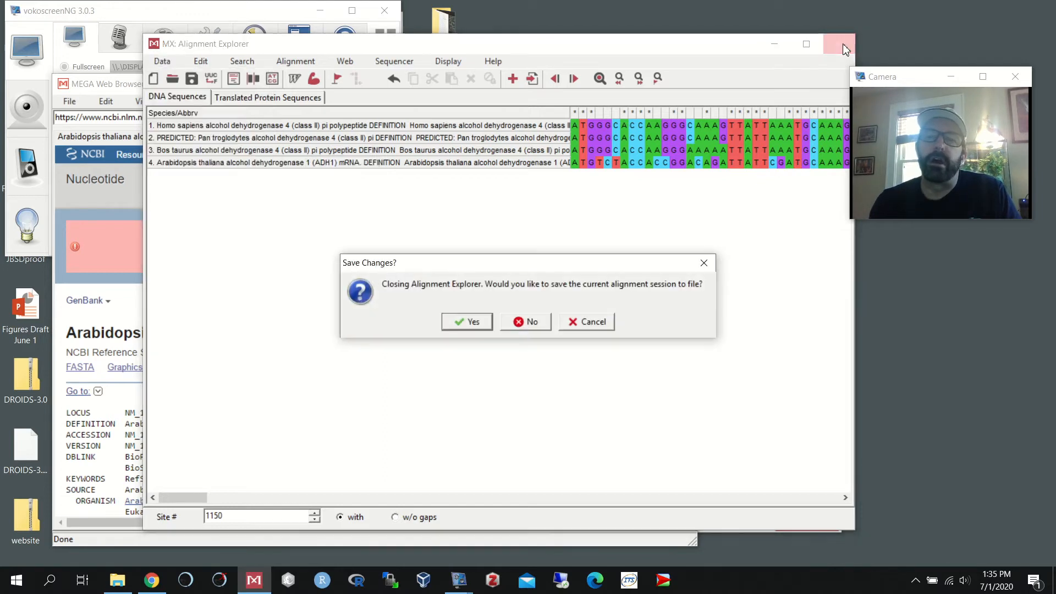
pyautogui.click(532, 323)
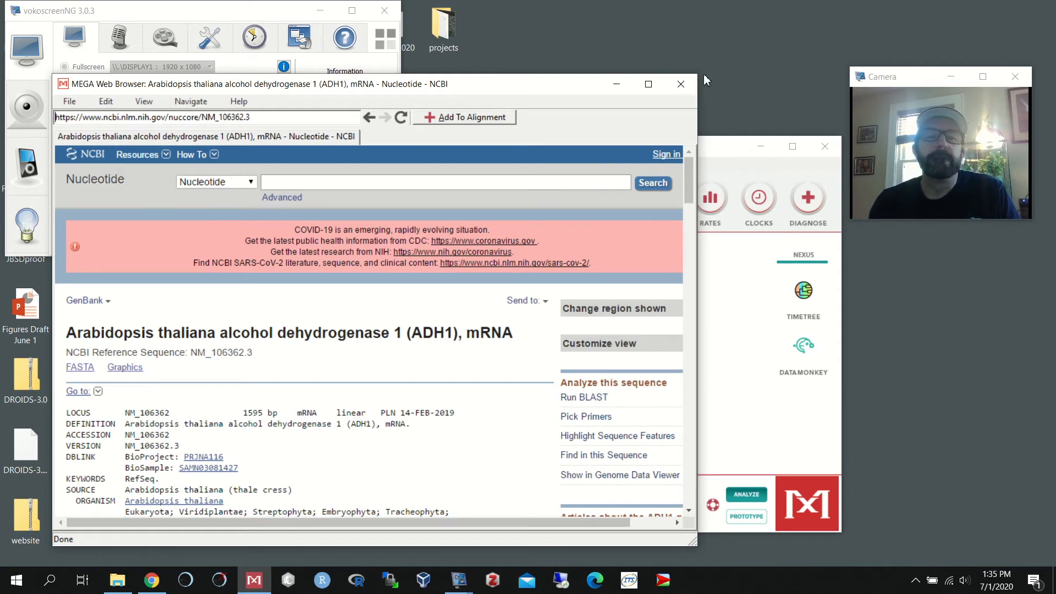
pyautogui.click(681, 85)
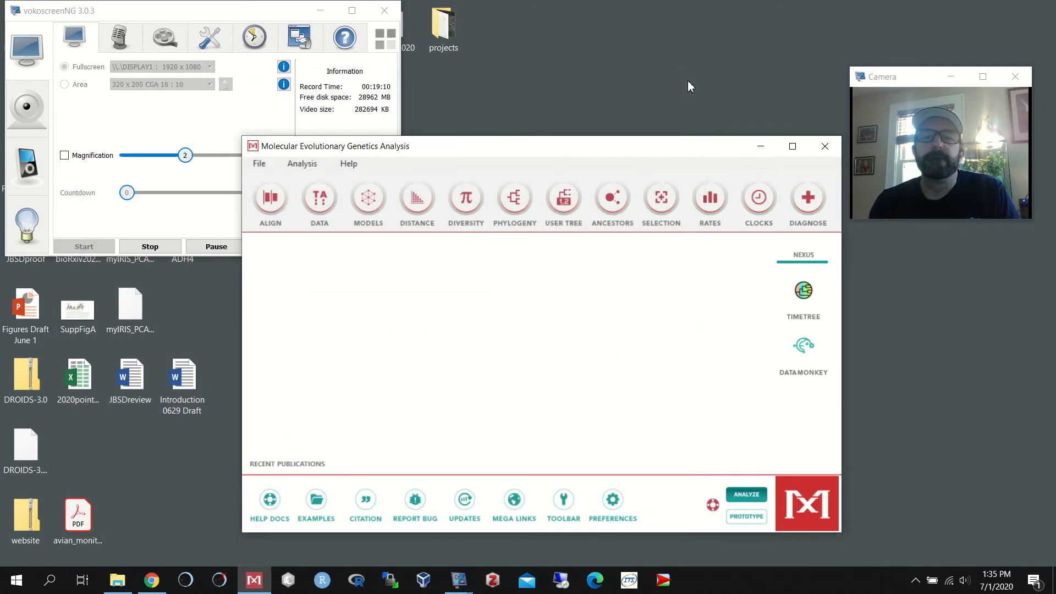
pyautogui.click(825, 145)
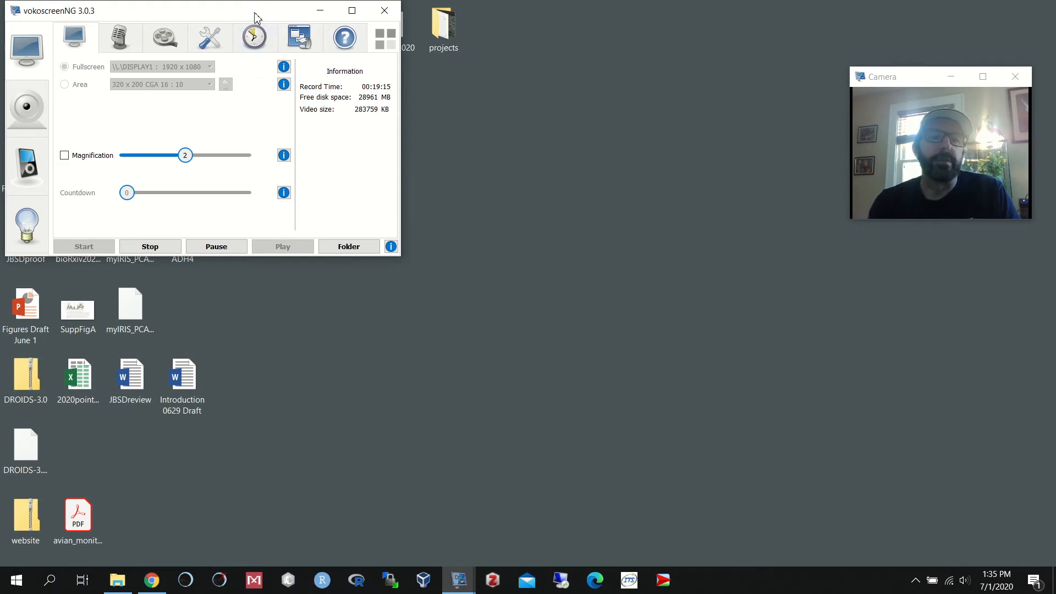
# Open the ADH4 data file from the desktop in MEGA and rearrange the windows so the file and program are both visible
pyautogui.moveTo(304, 38); pyautogui.dragTo(428, 85)
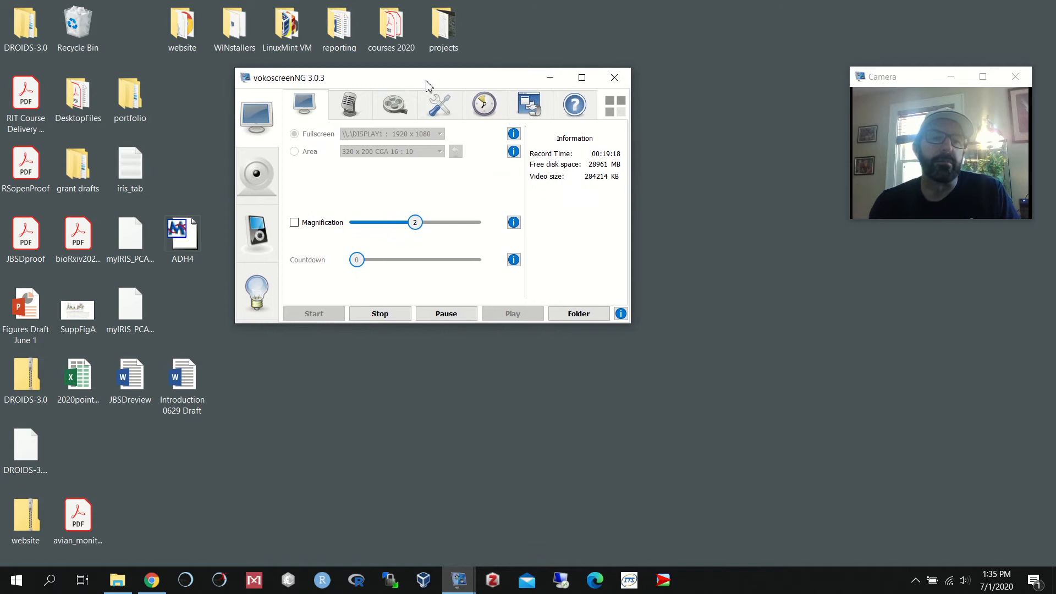
pyautogui.doubleClick(184, 238)
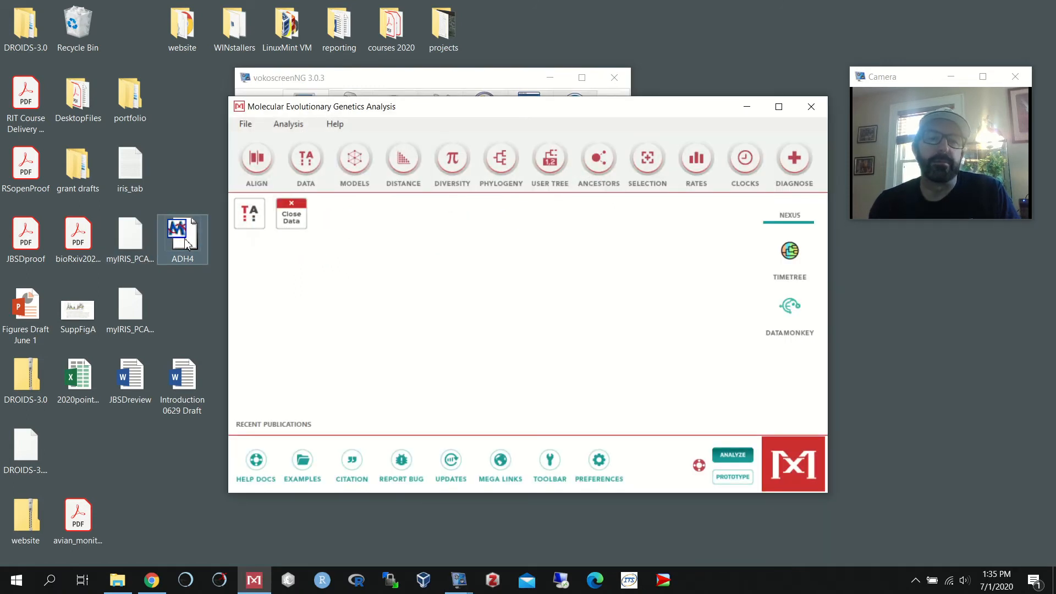
pyautogui.moveTo(652, 114); pyautogui.dragTo(651, 151)
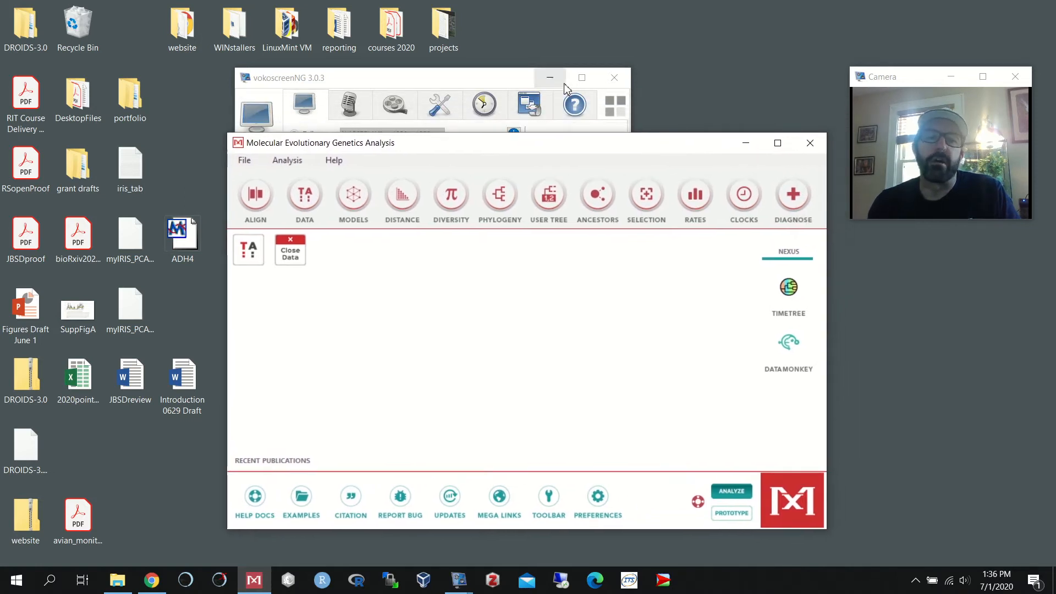
pyautogui.moveTo(516, 81); pyautogui.dragTo(314, 37)
pyautogui.click(349, 32)
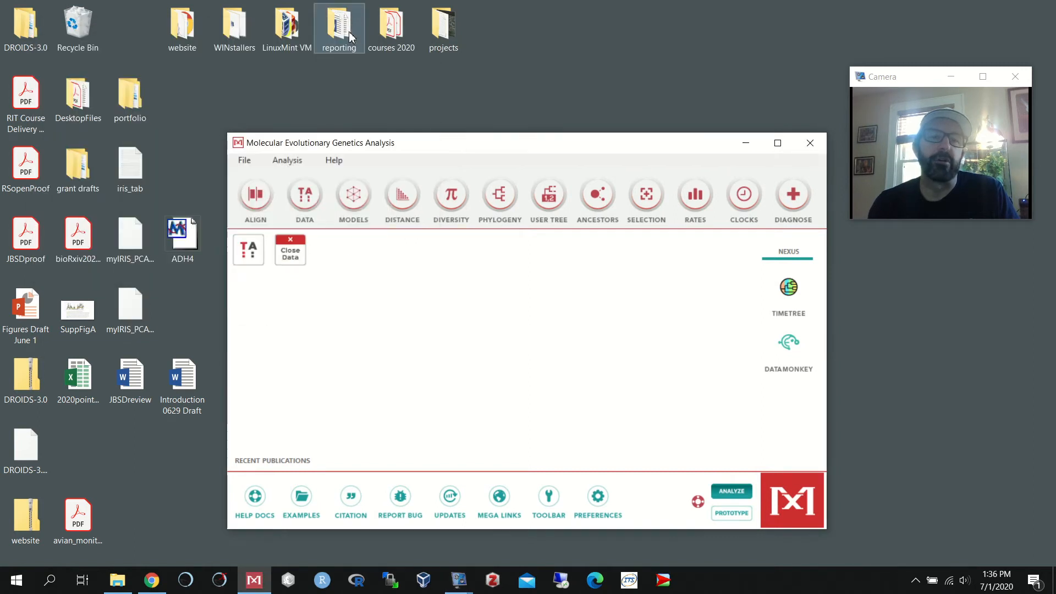
pyautogui.moveTo(432, 150); pyautogui.dragTo(419, 86)
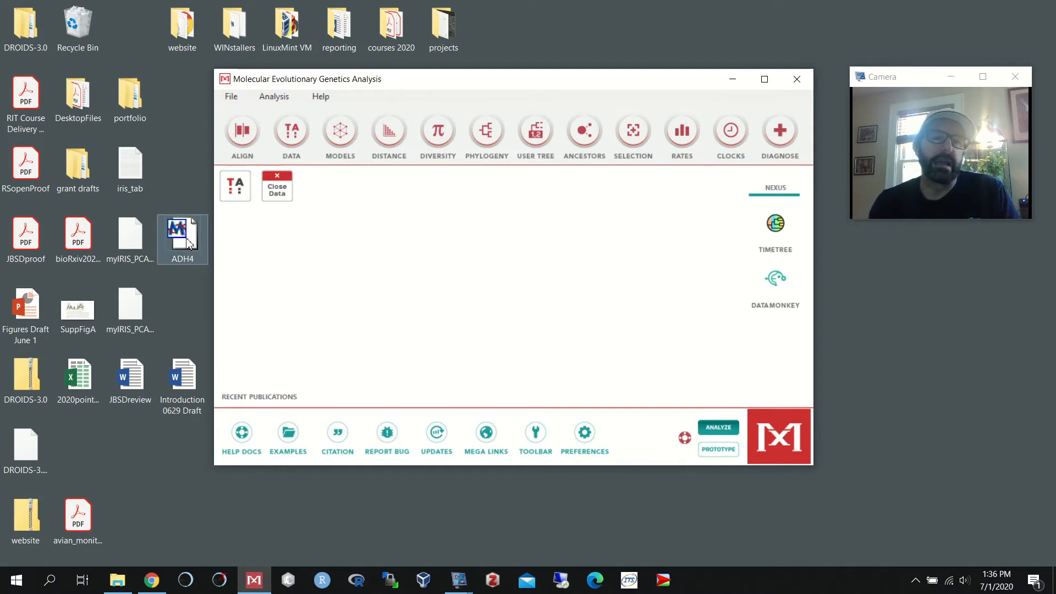
# View the ADH4 sequence data with coloured cells, examine sites further along the alignment, and close the data viewer
pyautogui.click(237, 192)
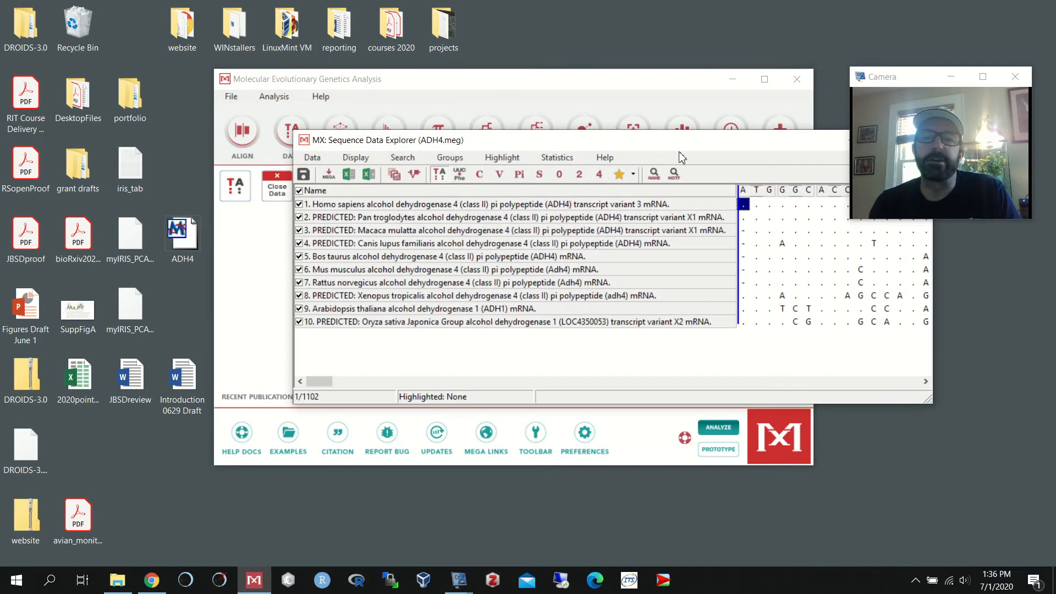
pyautogui.moveTo(693, 144); pyautogui.dragTo(503, 219)
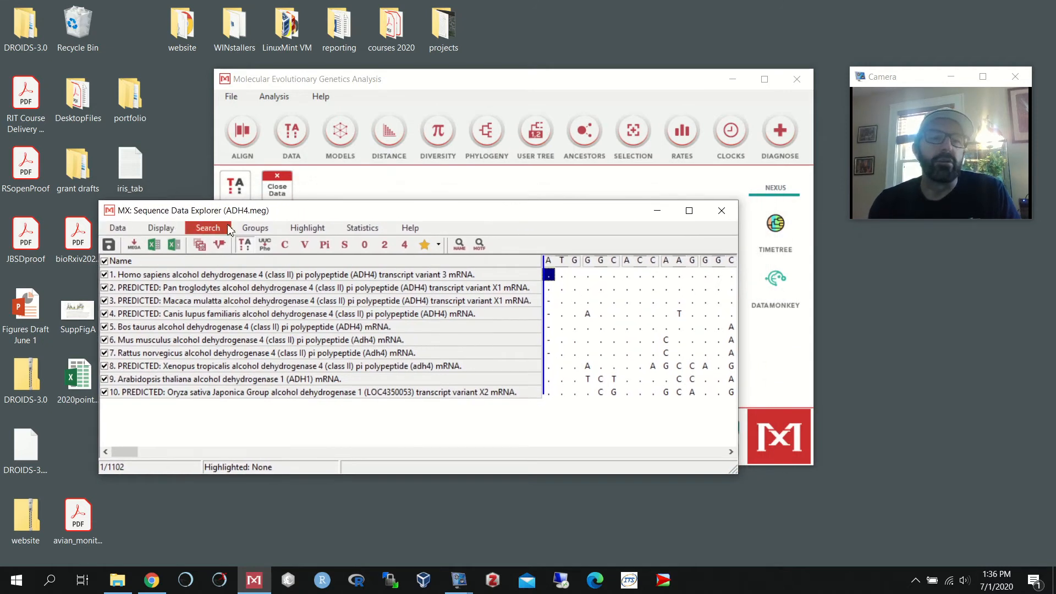
pyautogui.click(160, 232)
pyautogui.click(183, 274)
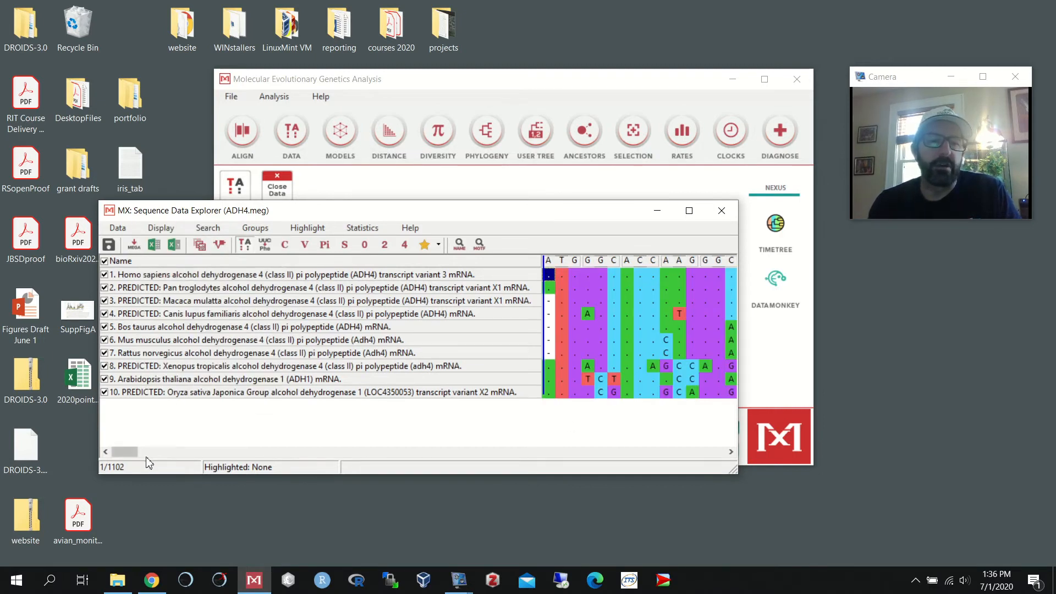
pyautogui.moveTo(137, 453); pyautogui.dragTo(175, 452)
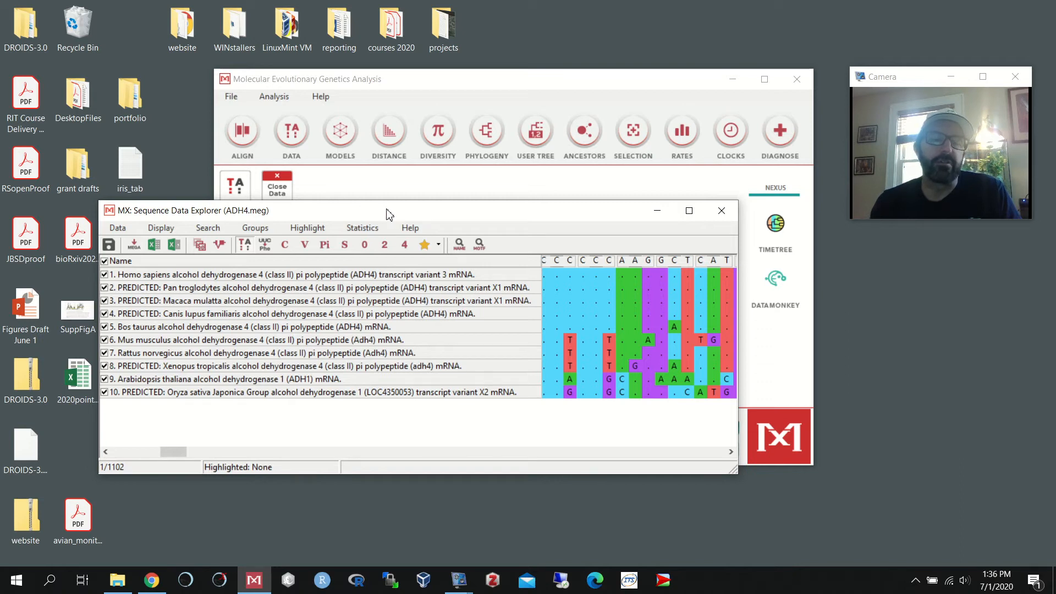
pyautogui.click(722, 211)
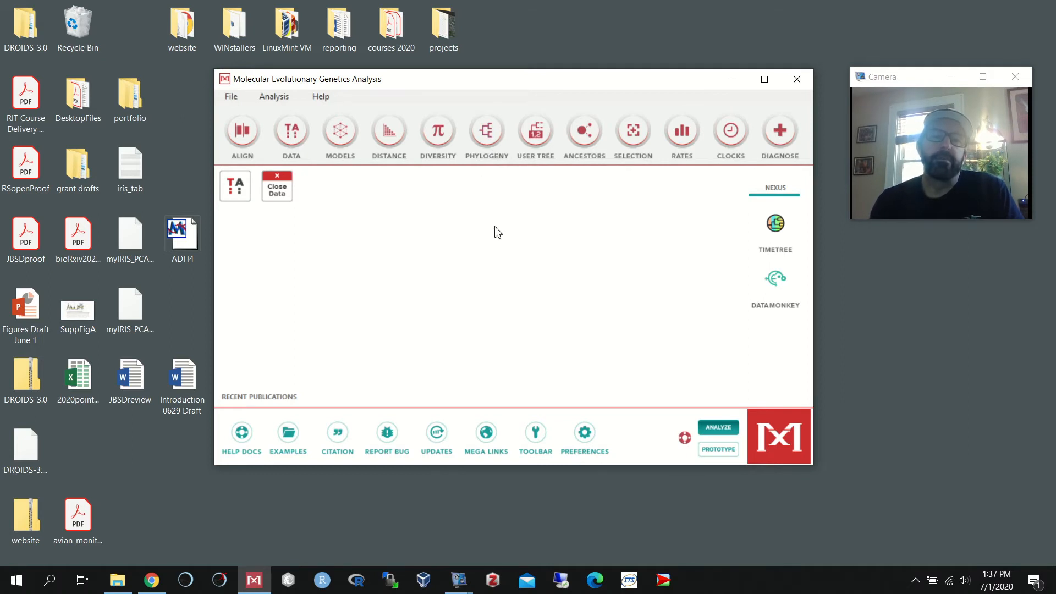
# Build a neighbor-joining tree from the active ADH4 data with no phylogeny test, Maximum Composite Likelihood model and pairwise deletion of gaps
pyautogui.click(485, 135)
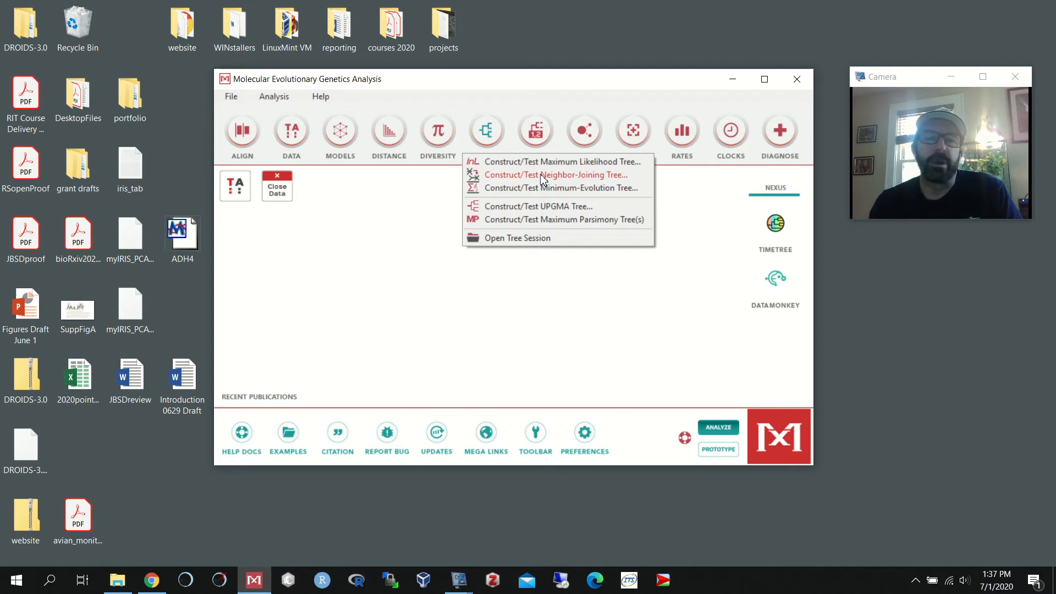
pyautogui.click(581, 176)
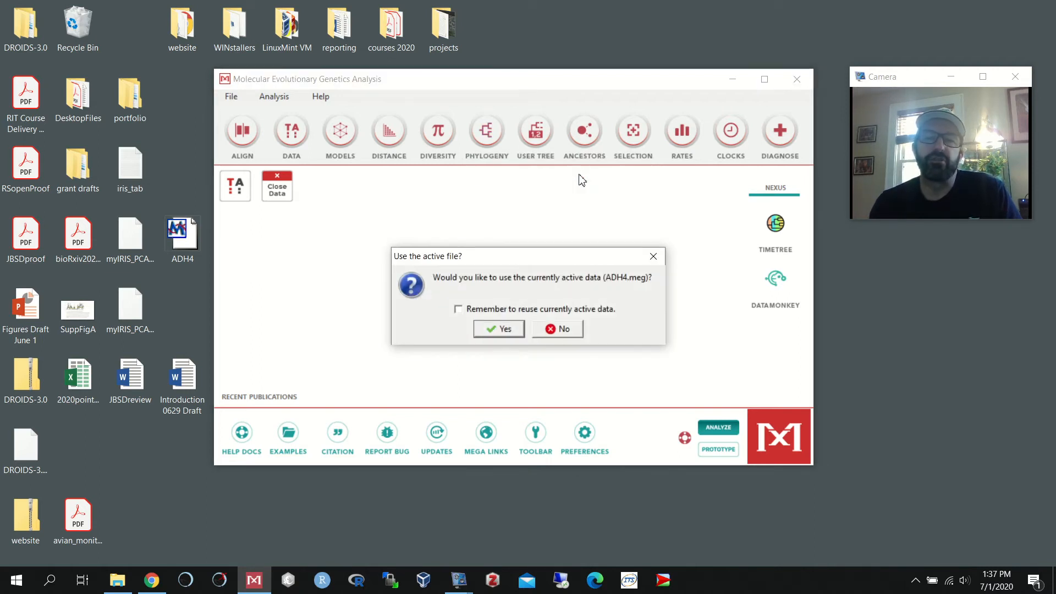
pyautogui.click(499, 329)
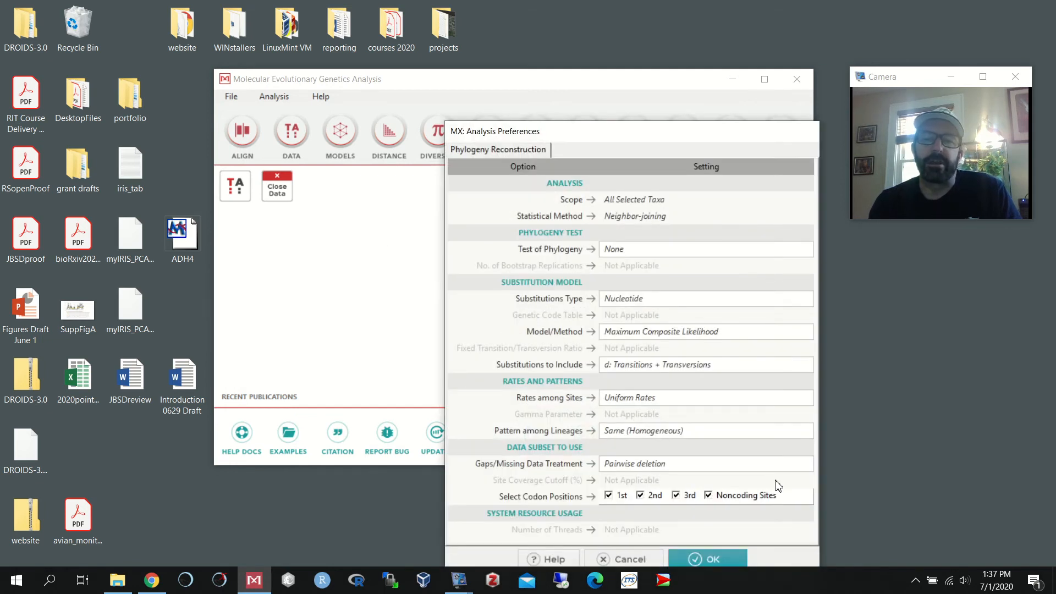
pyautogui.moveTo(675, 138); pyautogui.dragTo(341, 67)
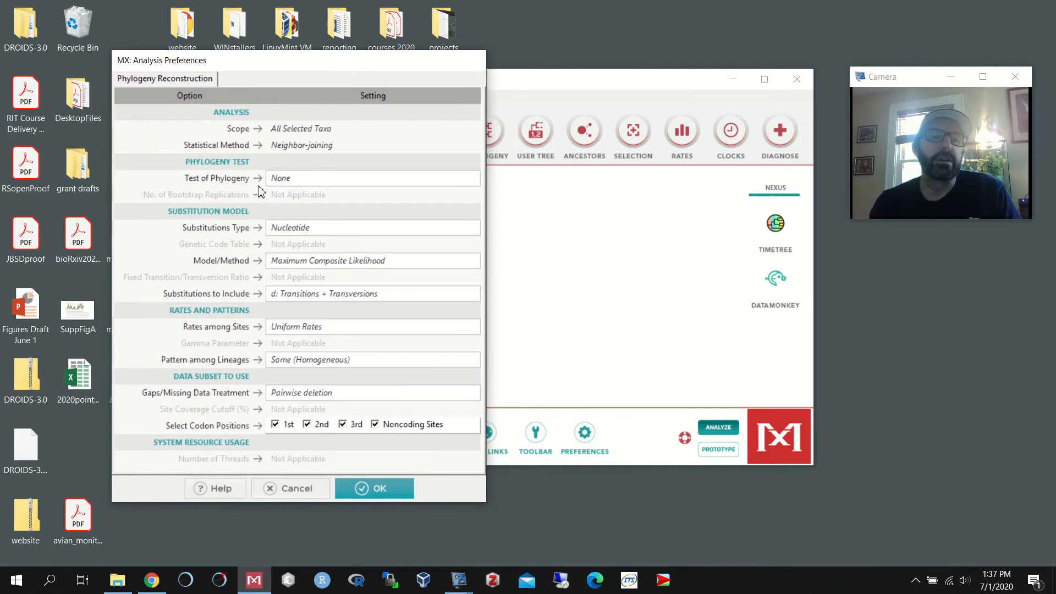
pyautogui.click(478, 180)
pyautogui.click(475, 180)
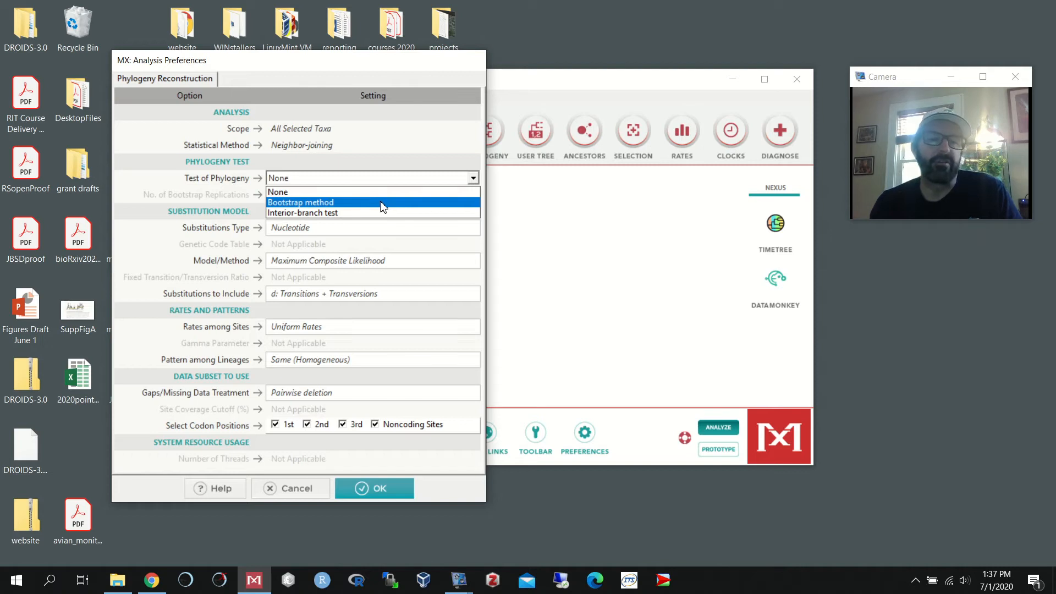
pyautogui.click(472, 173)
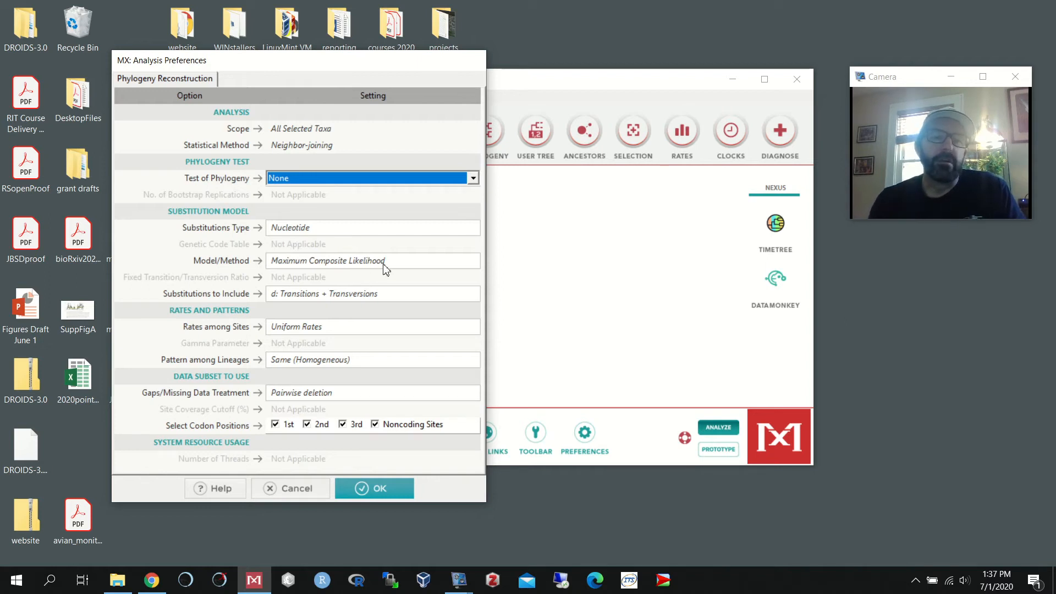
pyautogui.click(379, 489)
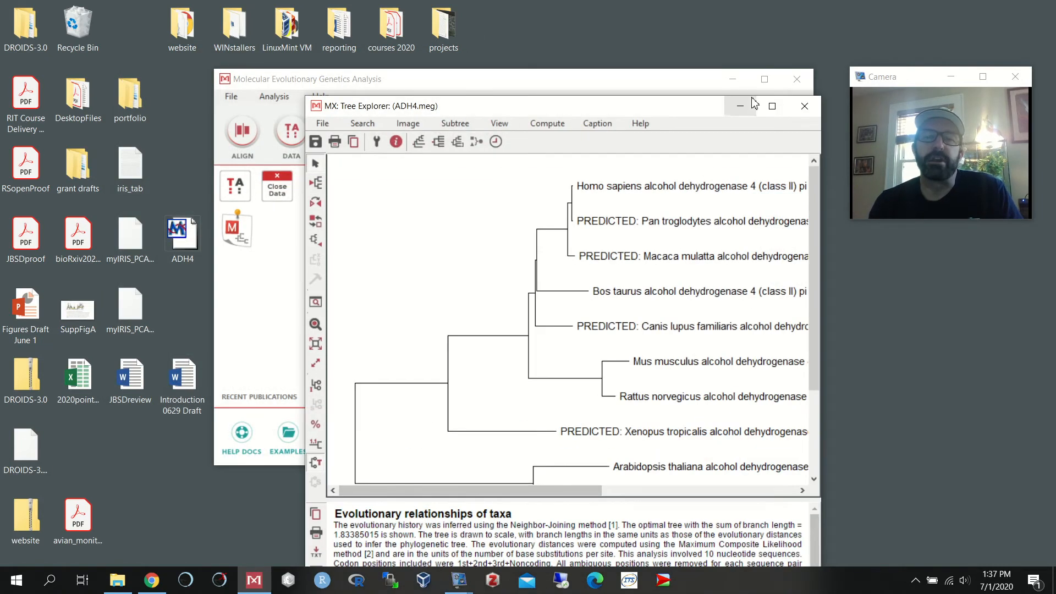
# Move and widen the tree window to show the full taxon names, and examine the branching from the primates down to the plants
pyautogui.moveTo(696, 107); pyautogui.dragTo(530, 42)
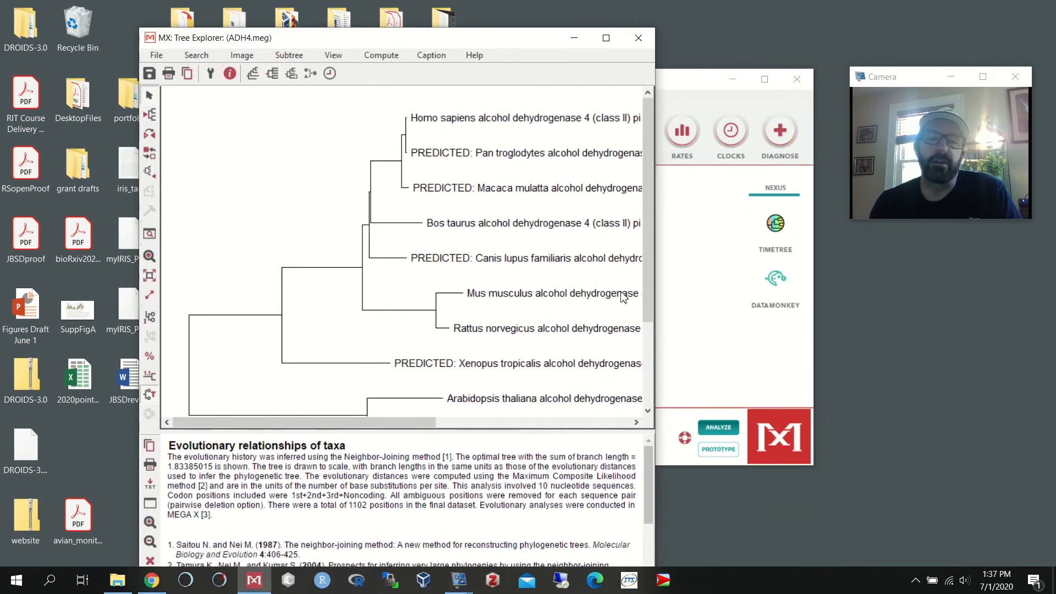
pyautogui.moveTo(655, 367); pyautogui.dragTo(879, 354)
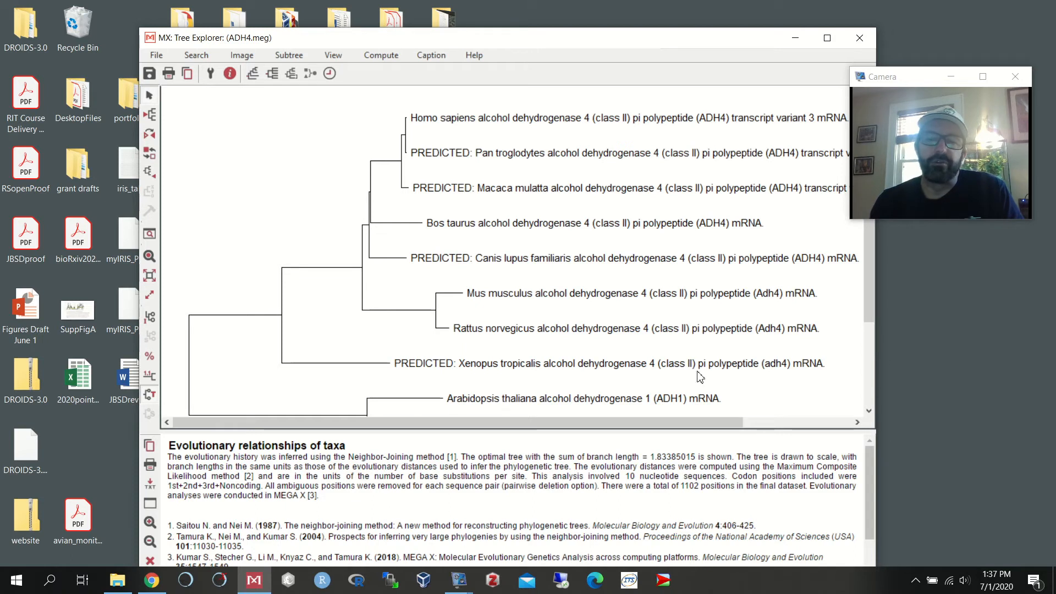
pyautogui.moveTo(867, 285); pyautogui.dragTo(874, 324)
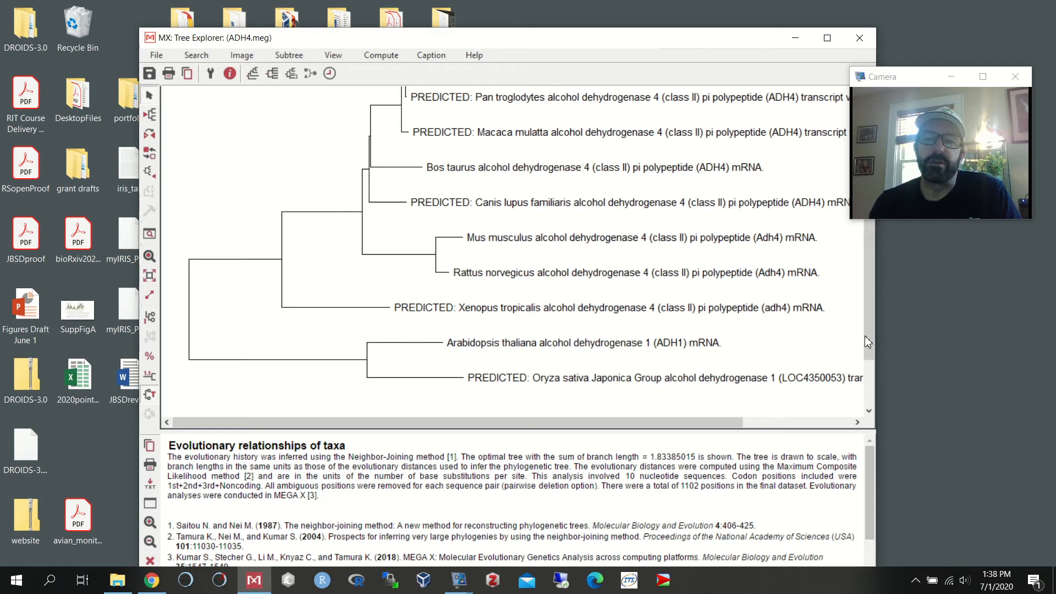
pyautogui.moveTo(867, 333); pyautogui.dragTo(867, 285)
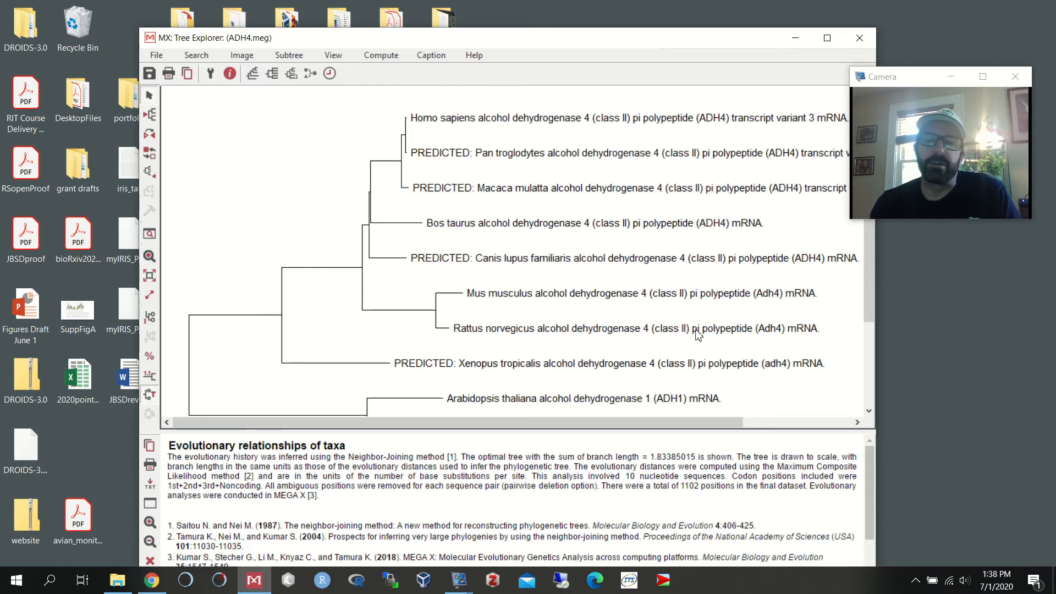
pyautogui.moveTo(867, 275)
pyautogui.mouseDown()
pyautogui.moveTo(866, 337)
pyautogui.moveTo(859, 274)
pyautogui.mouseUp()
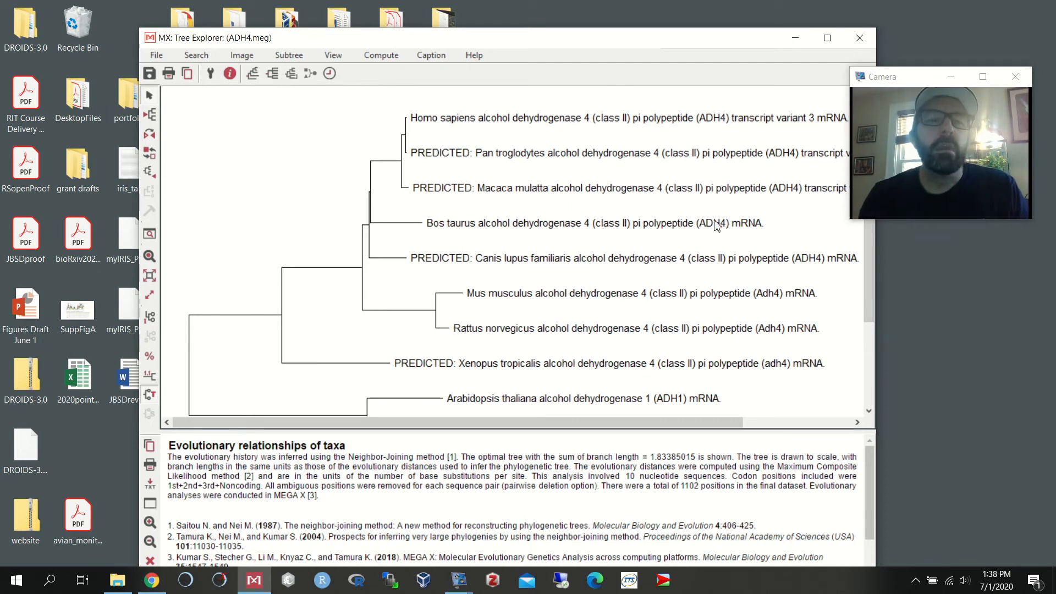
# Close the neighbor-joining tree and discard its results
pyautogui.click(861, 41)
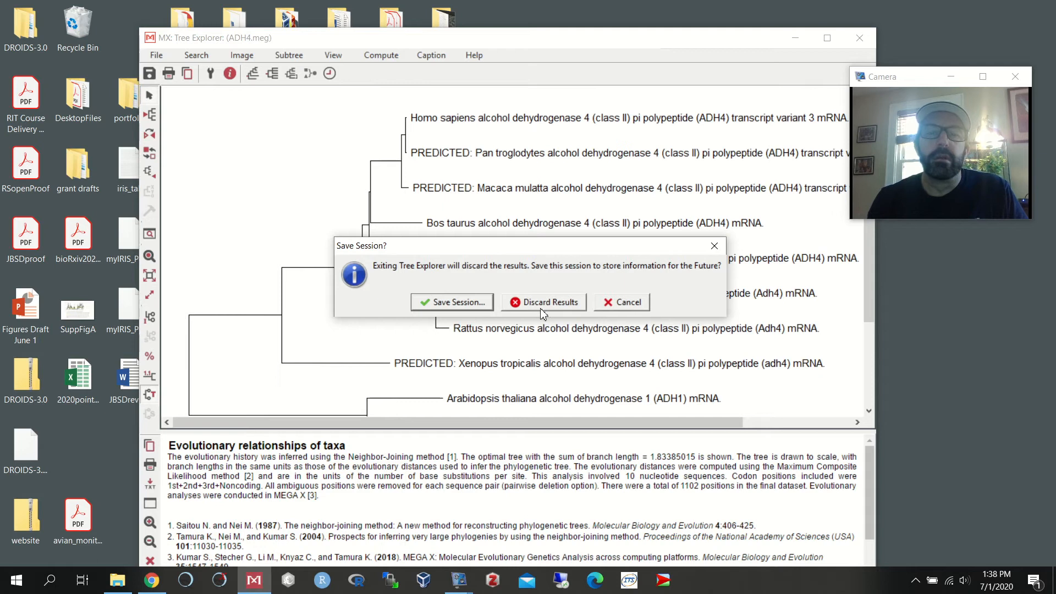
pyautogui.click(611, 310)
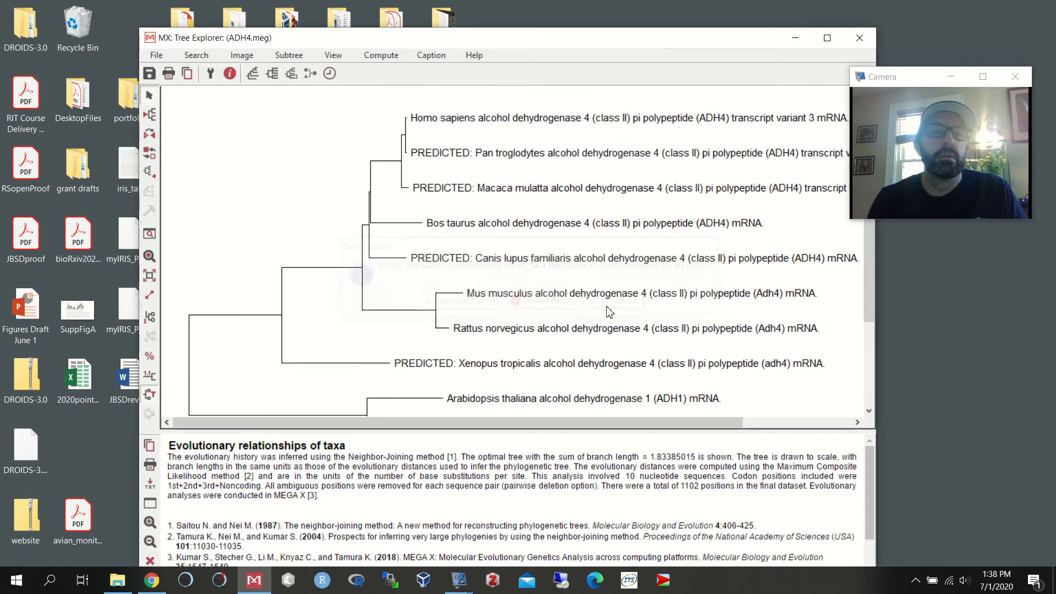
pyautogui.click(860, 37)
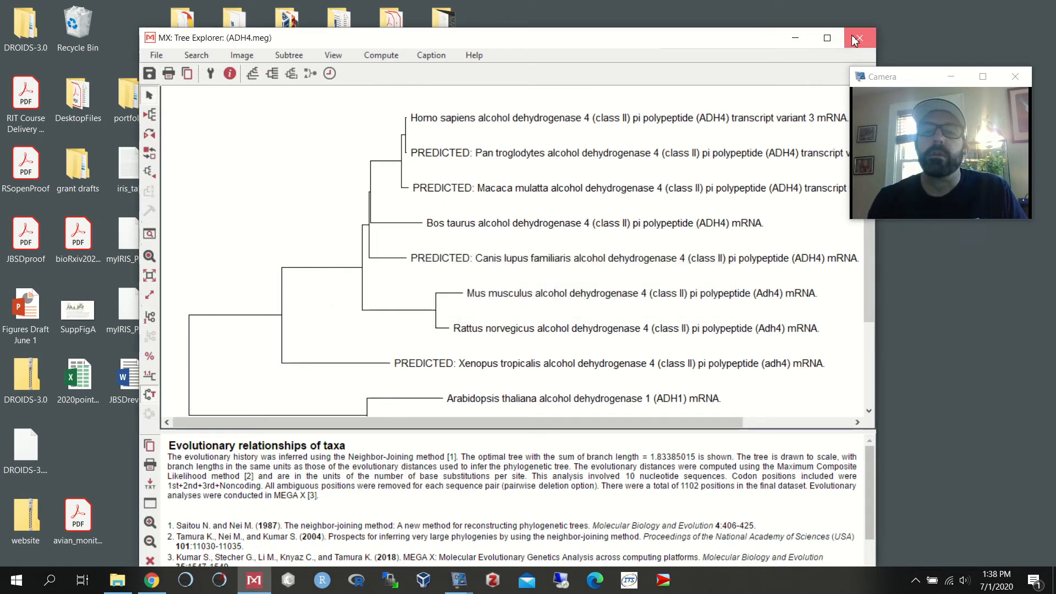
pyautogui.click(539, 311)
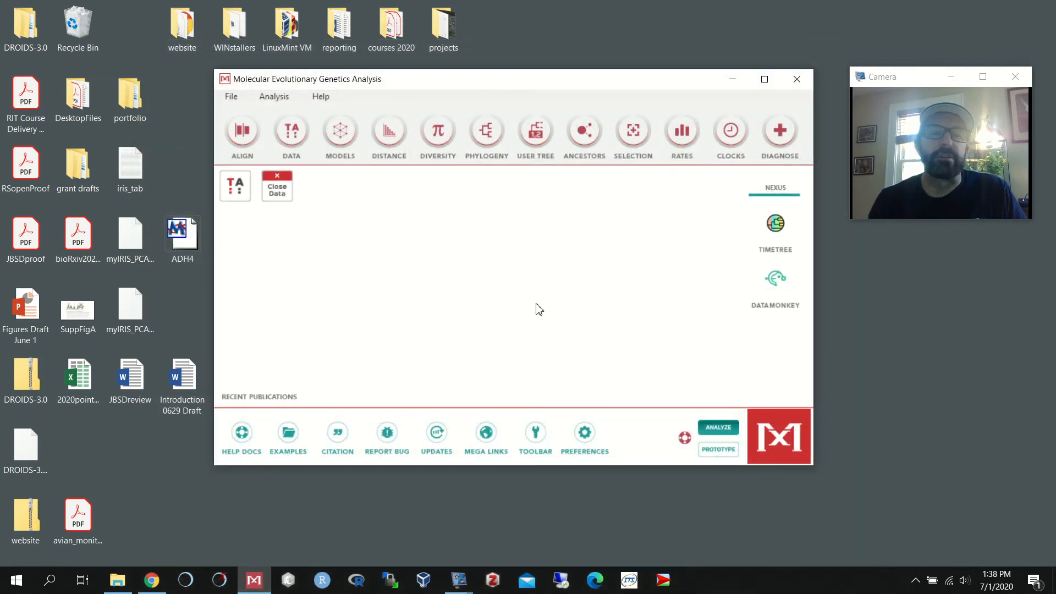
# Set up a maximum likelihood tree from the active ADH4 data with nucleotide substitutions and the Jukes-Cantor model
pyautogui.click(489, 141)
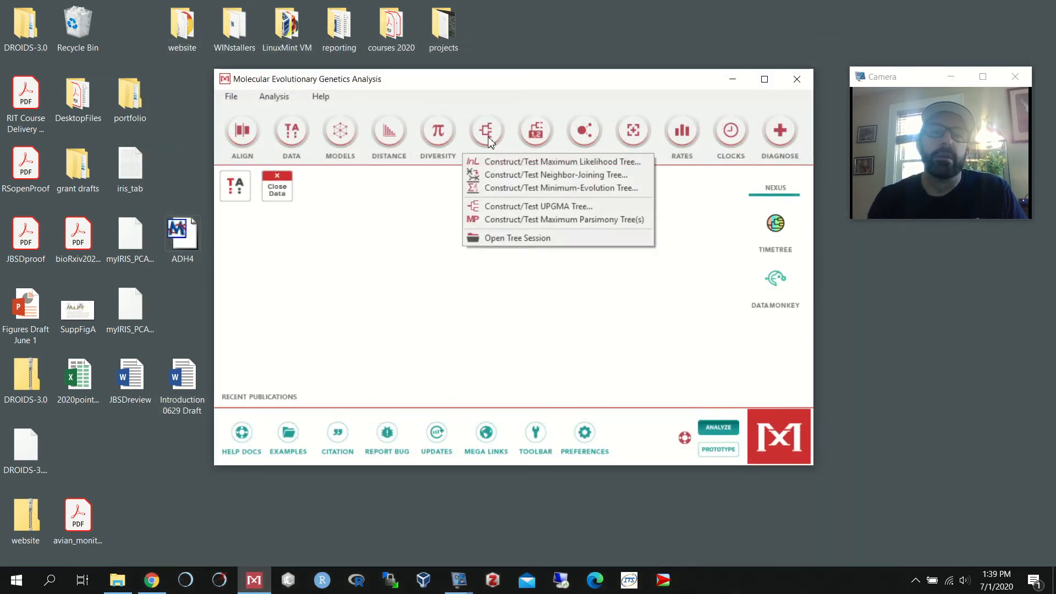
pyautogui.click(557, 166)
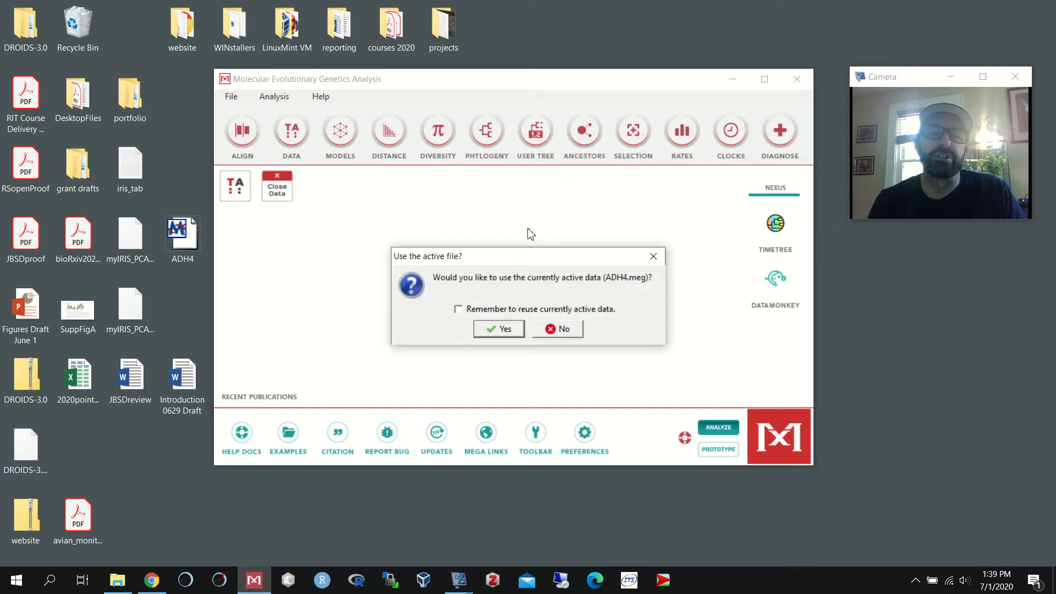
pyautogui.click(510, 334)
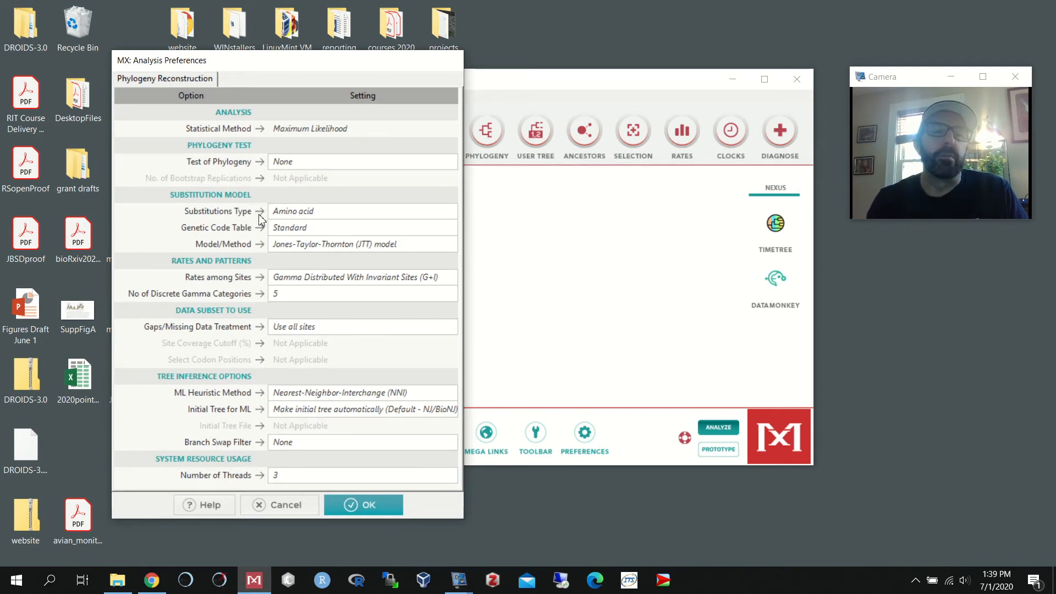
pyautogui.click(443, 215)
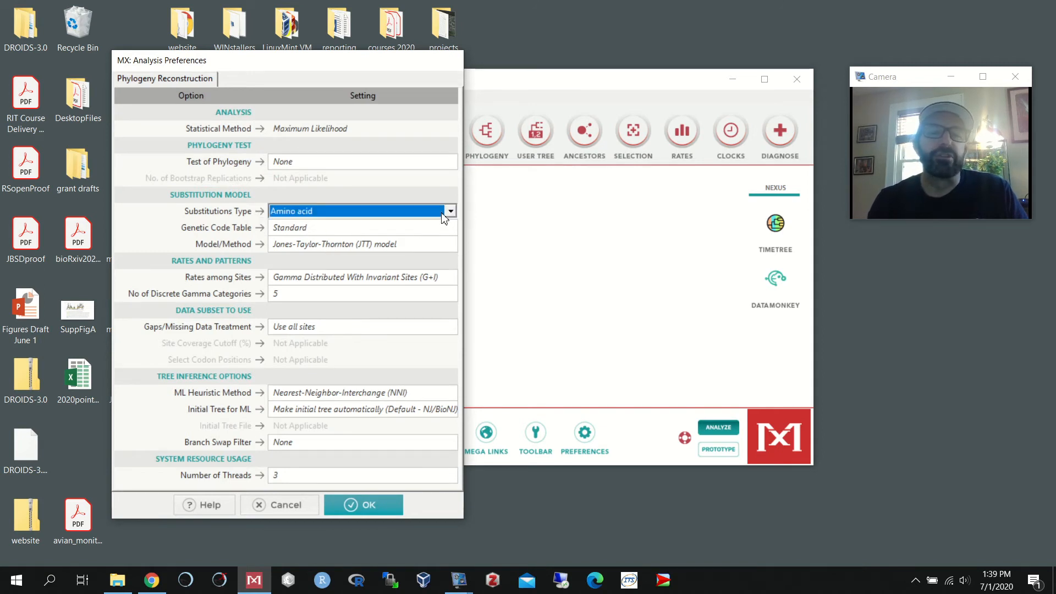
pyautogui.click(451, 213)
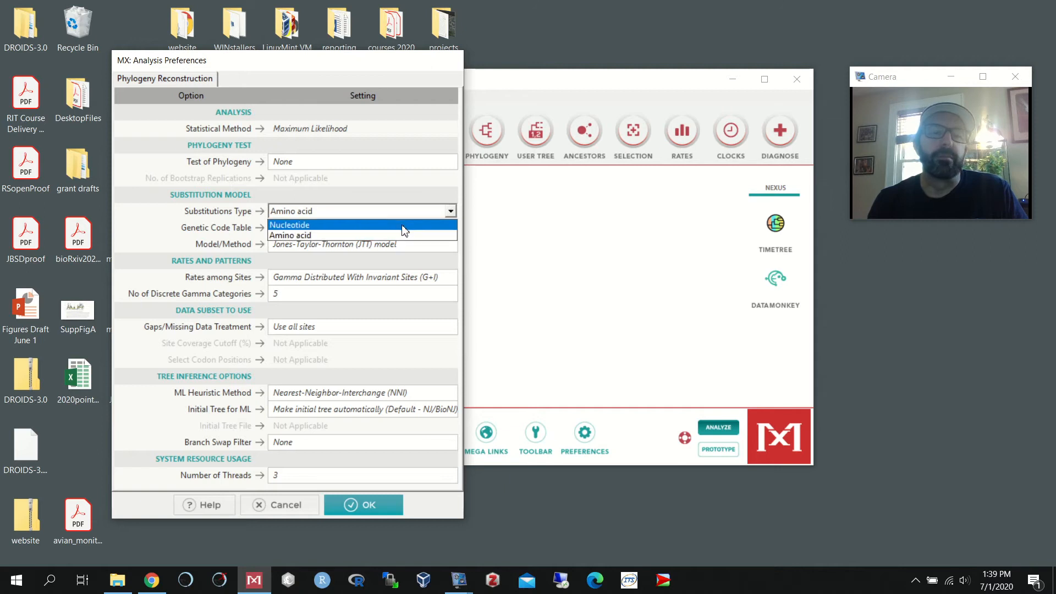
pyautogui.click(405, 226)
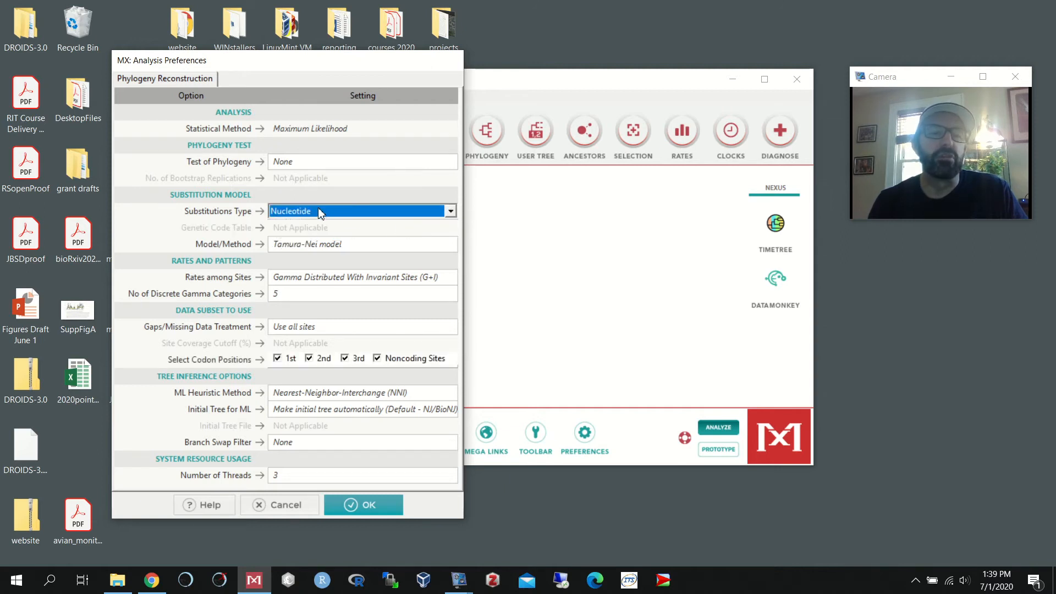
pyautogui.click(455, 250)
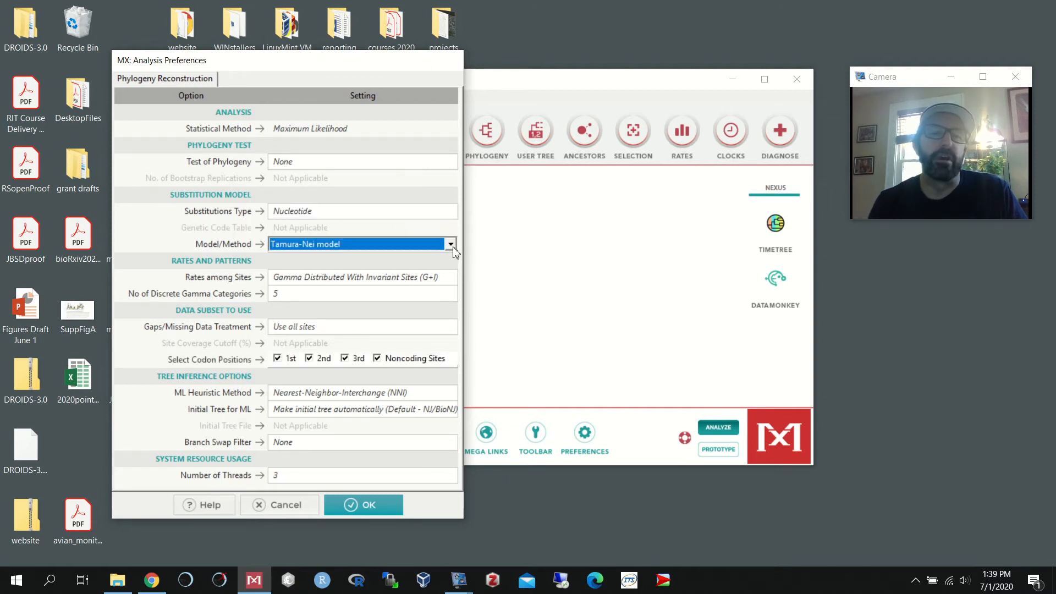
pyautogui.click(451, 244)
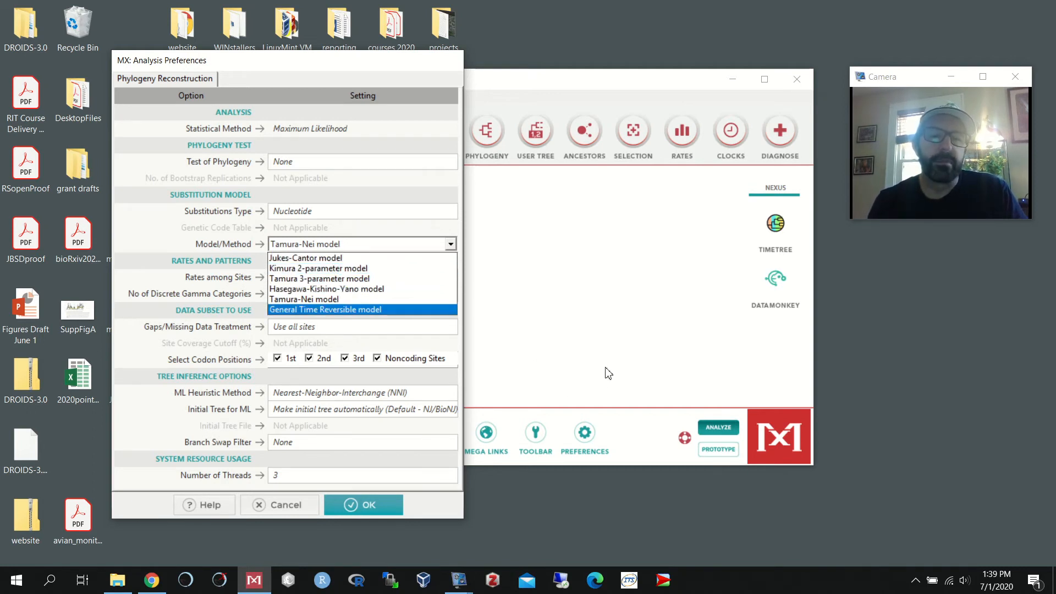
pyautogui.click(333, 260)
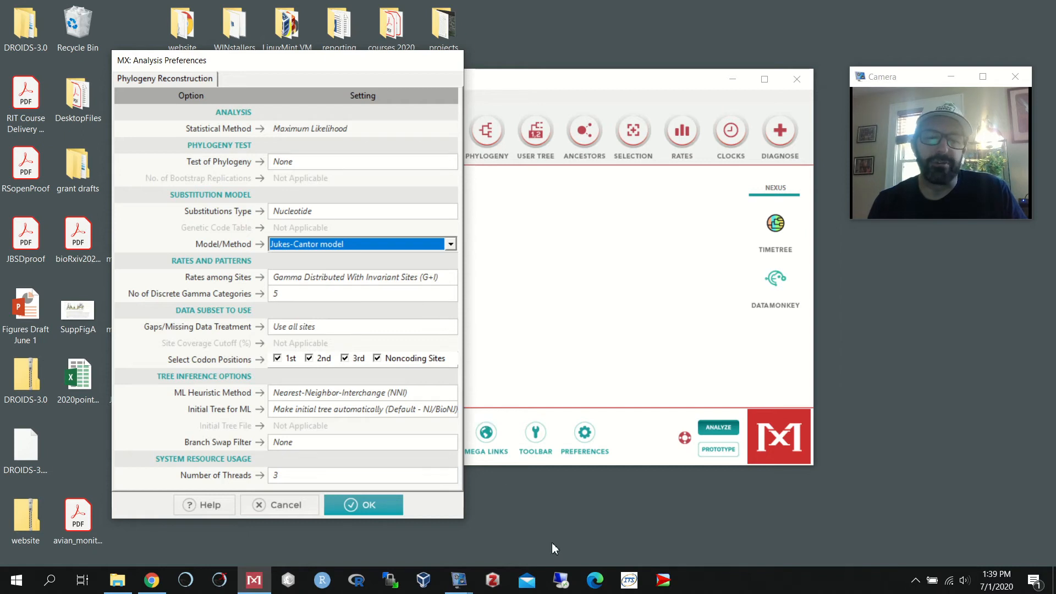
# Switch to Chrome and examine the diagram of the Markov model of nucleotide substitution
pyautogui.click(152, 580)
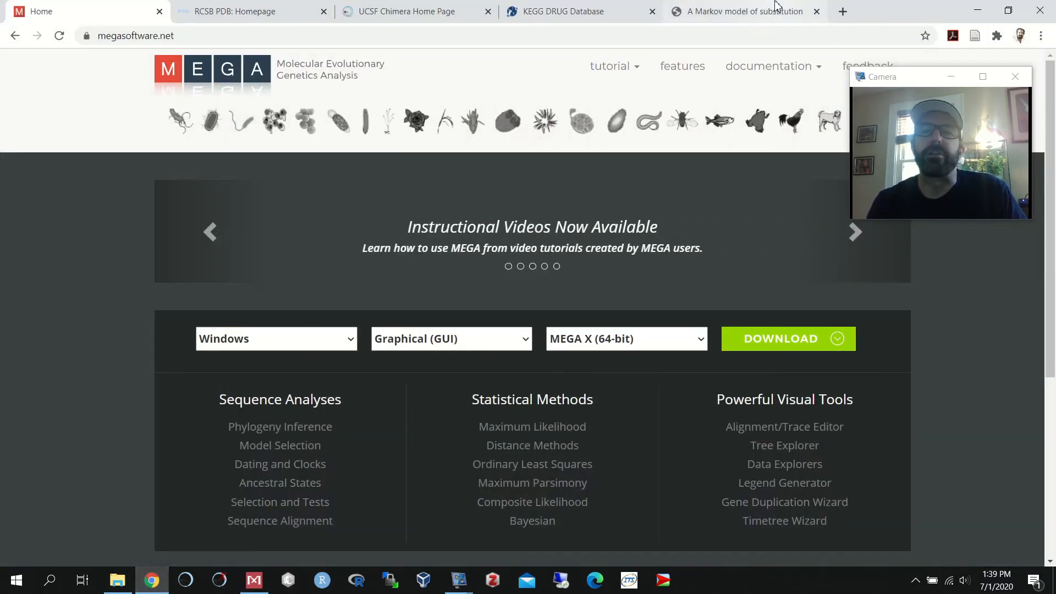
pyautogui.click(752, 16)
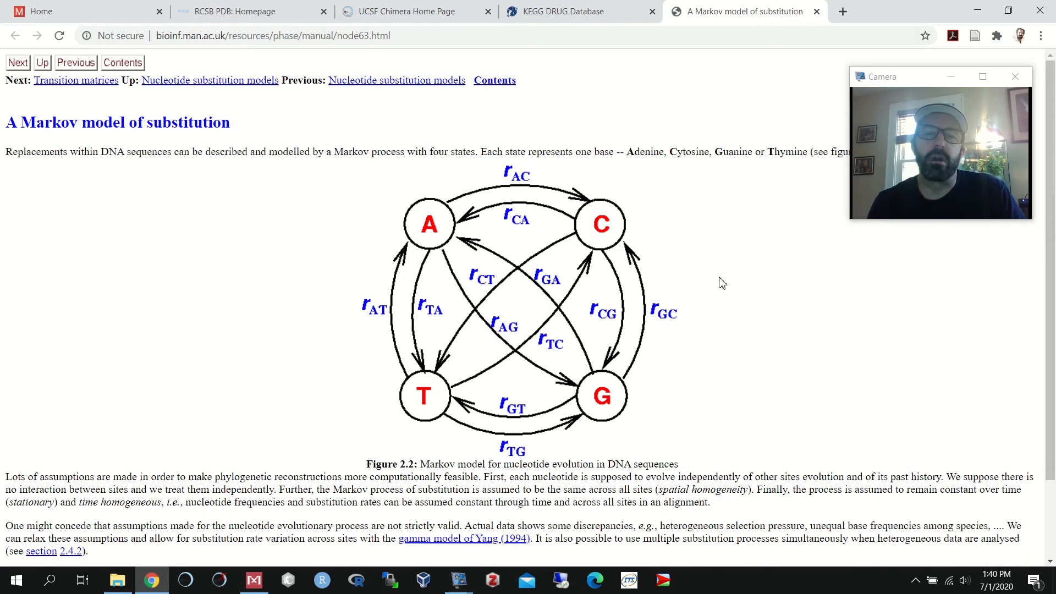
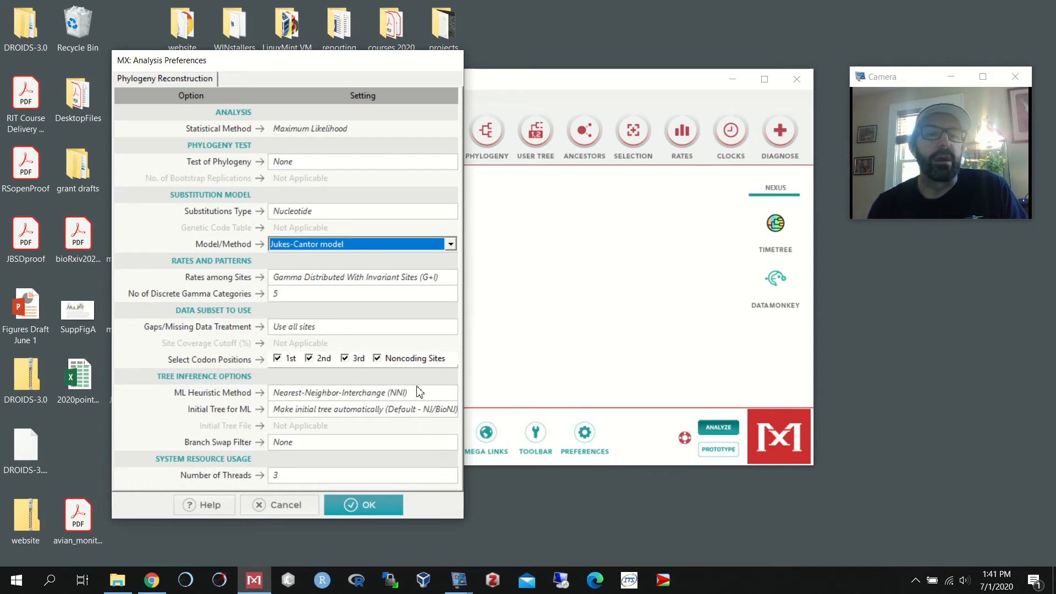
# Set the phylogeny test to the bootstrap method with 50 replications and compute the maximum likelihood tree
pyautogui.click(450, 162)
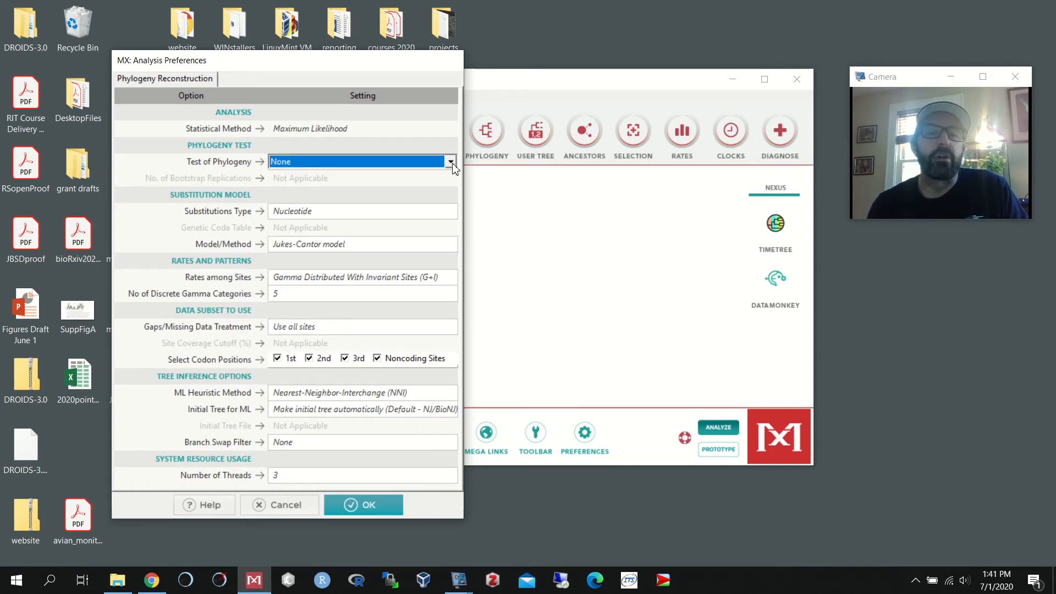
pyautogui.click(452, 163)
pyautogui.click(424, 187)
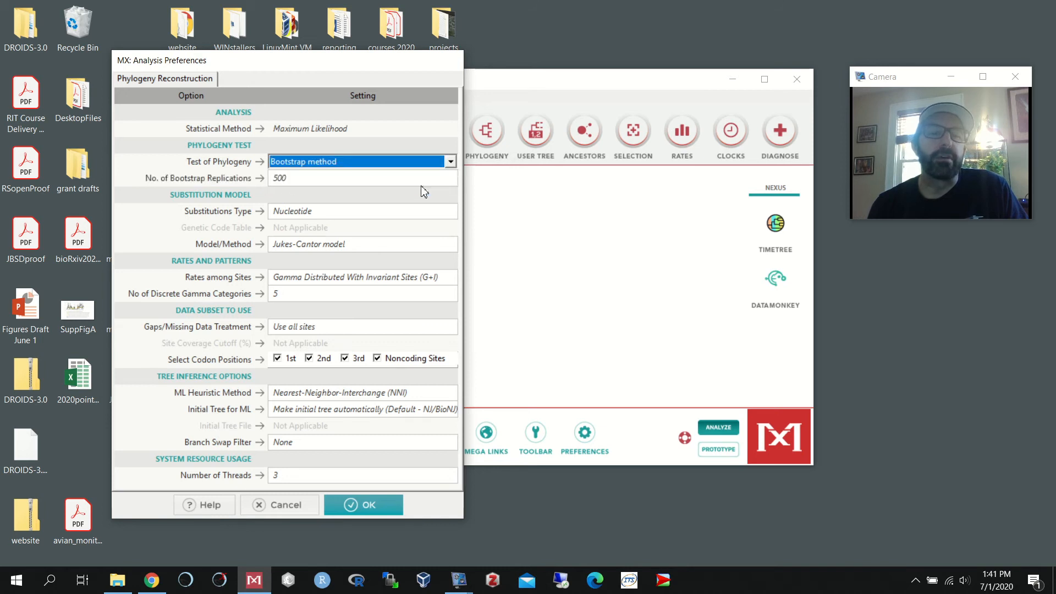
pyautogui.click(325, 179)
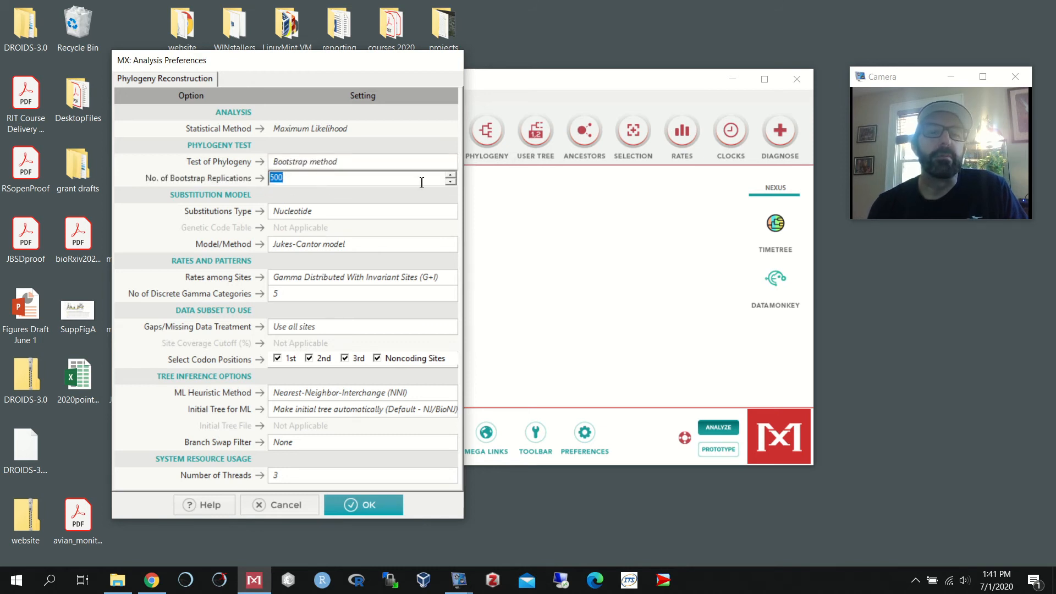
pyautogui.click(451, 183)
pyautogui.click(451, 183)
pyautogui.click(451, 184)
pyautogui.click(451, 184)
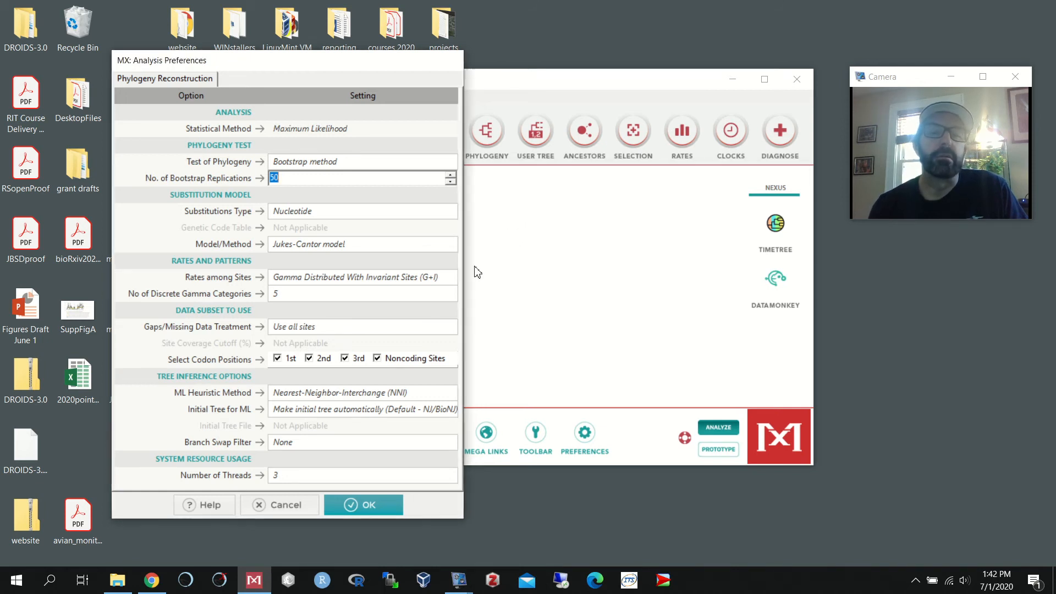
pyautogui.click(364, 505)
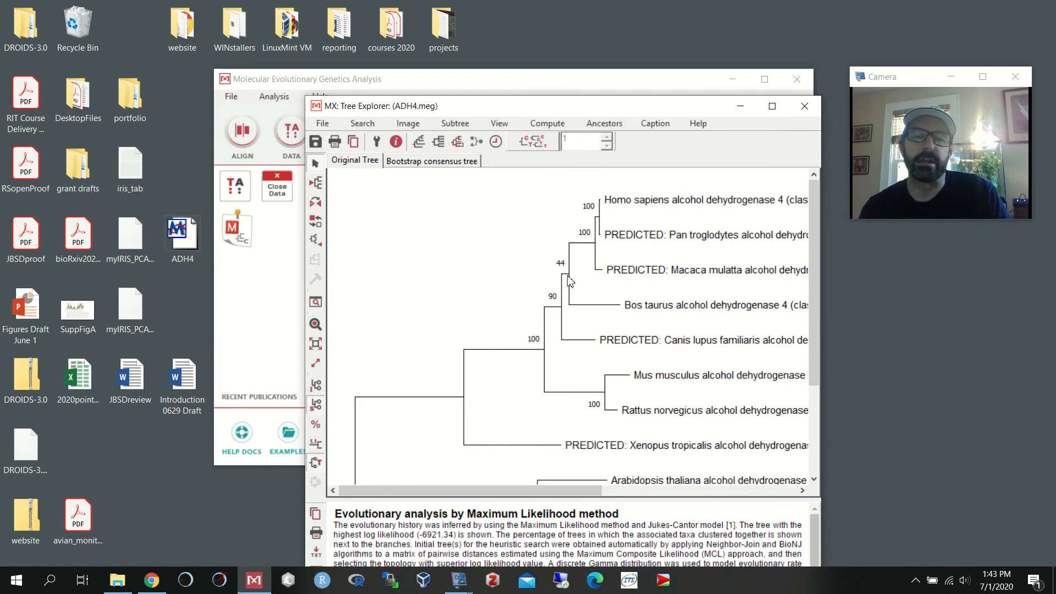
# Examine the bootstrap support values from the primates down to the plants, and close the tree, discarding its results
pyautogui.moveTo(814, 340); pyautogui.dragTo(814, 316)
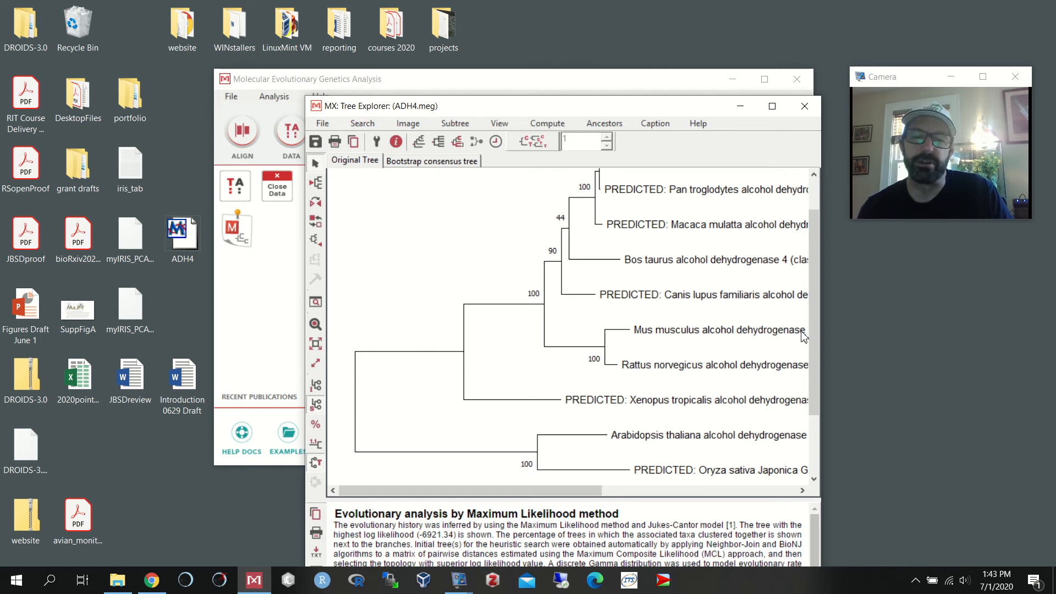
pyautogui.moveTo(814, 319); pyautogui.dragTo(813, 261)
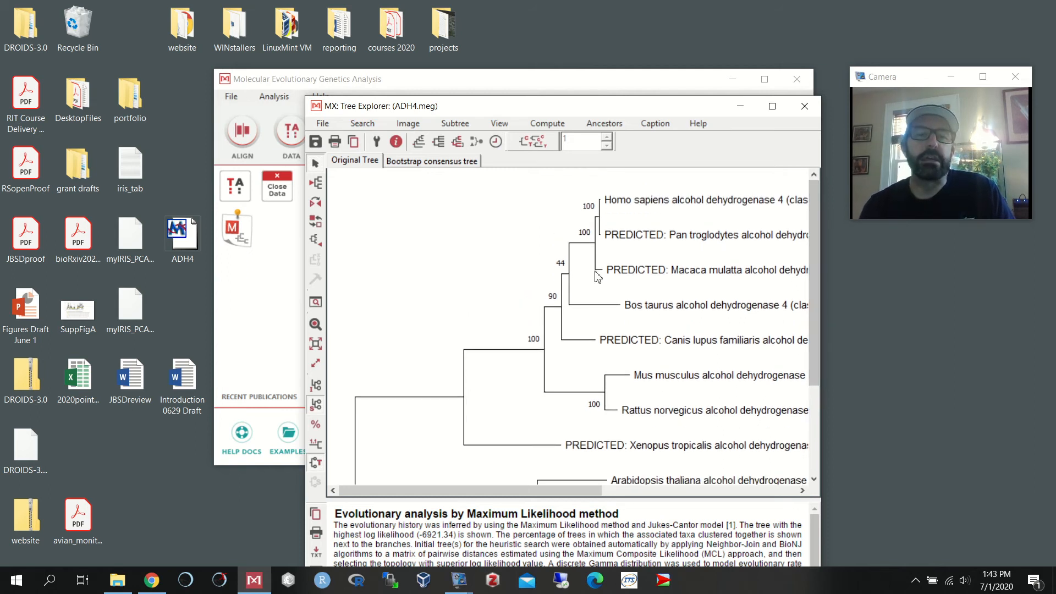
pyautogui.click(805, 105)
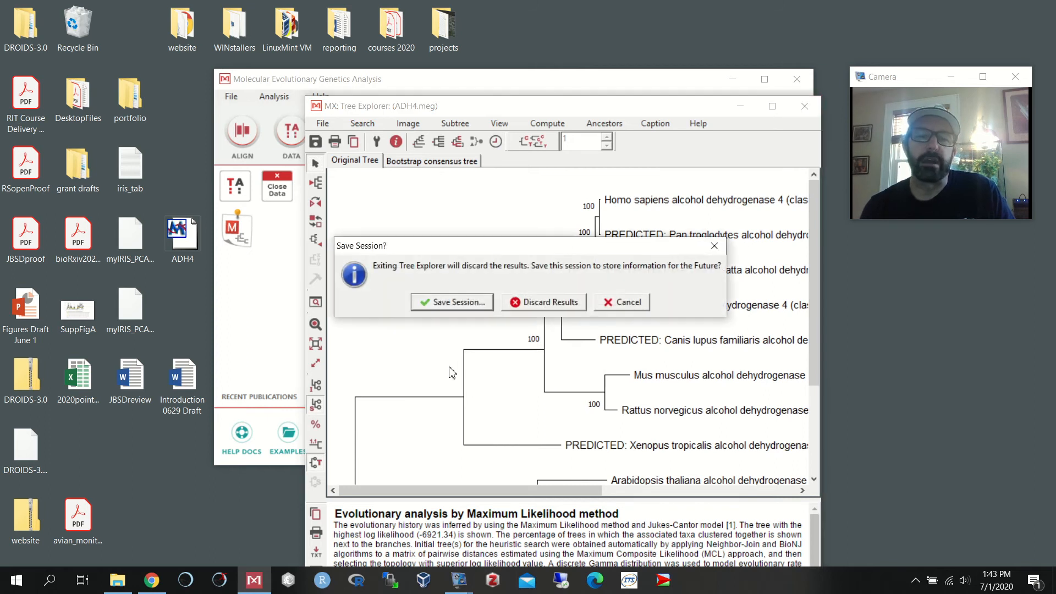
pyautogui.click(531, 306)
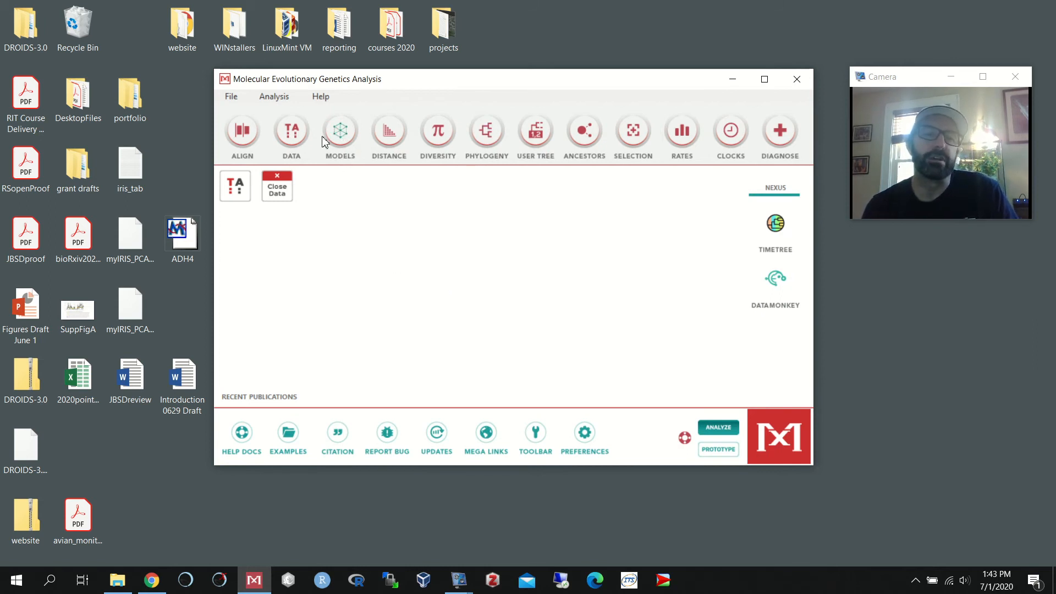
# Find the best-fit nucleotide substitution model for the active ADH4 data, using the automatic neighbor-joining tree and all sites
pyautogui.click(339, 138)
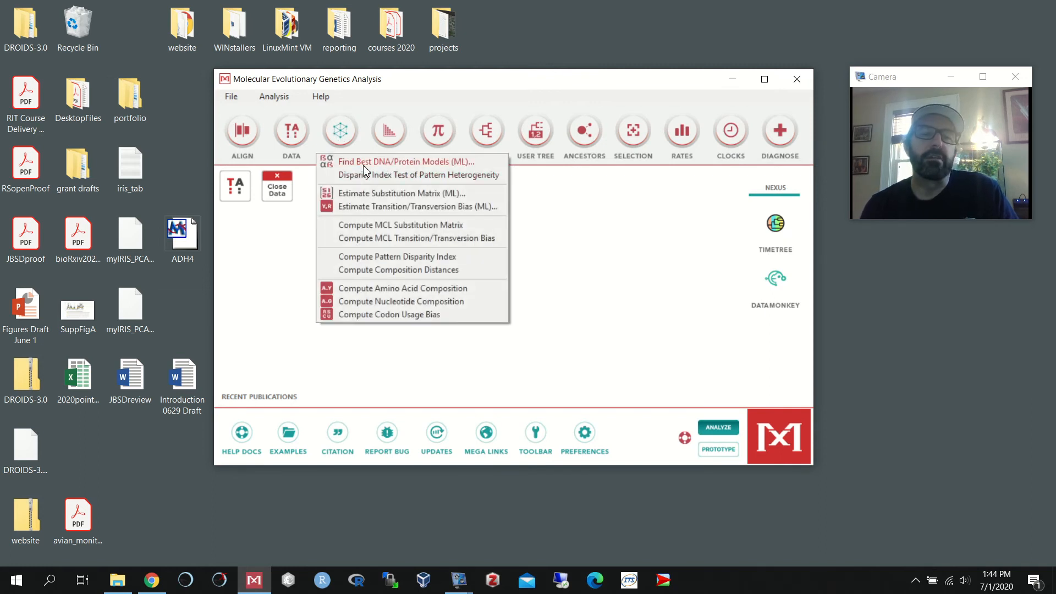
pyautogui.click(440, 163)
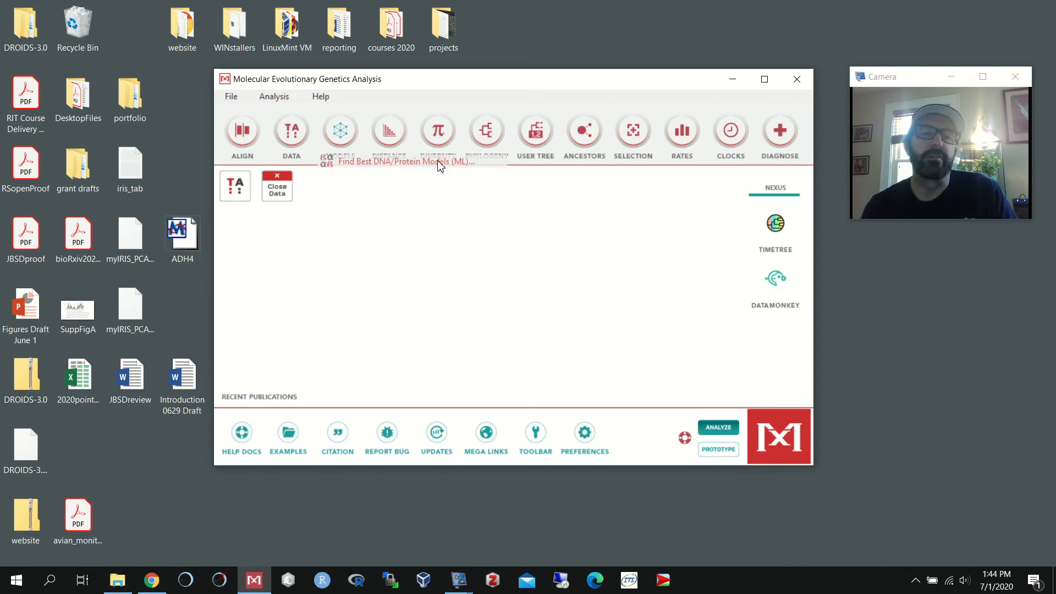
pyautogui.click(505, 329)
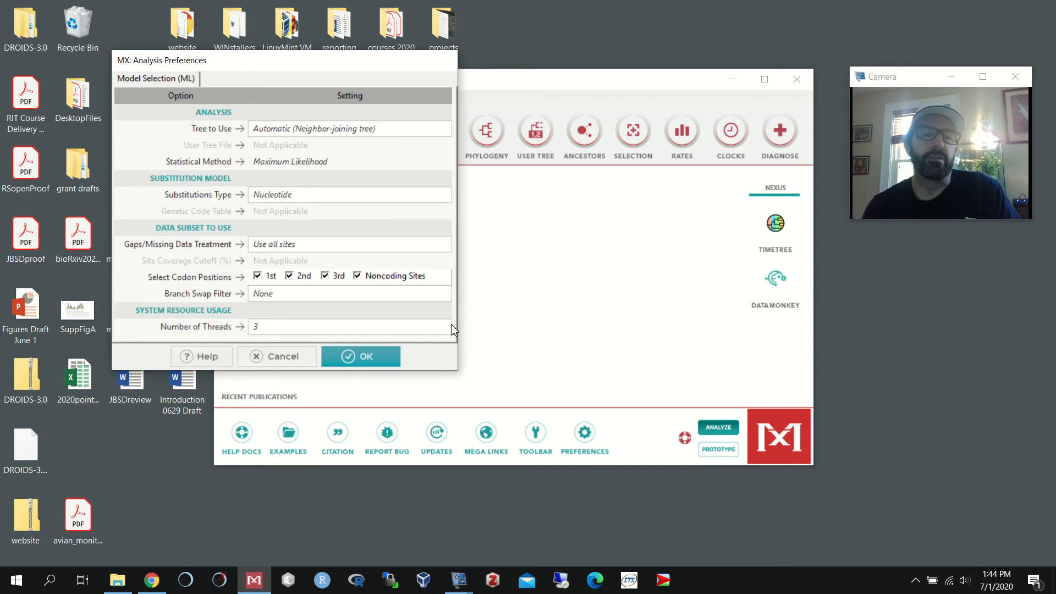
pyautogui.click(369, 359)
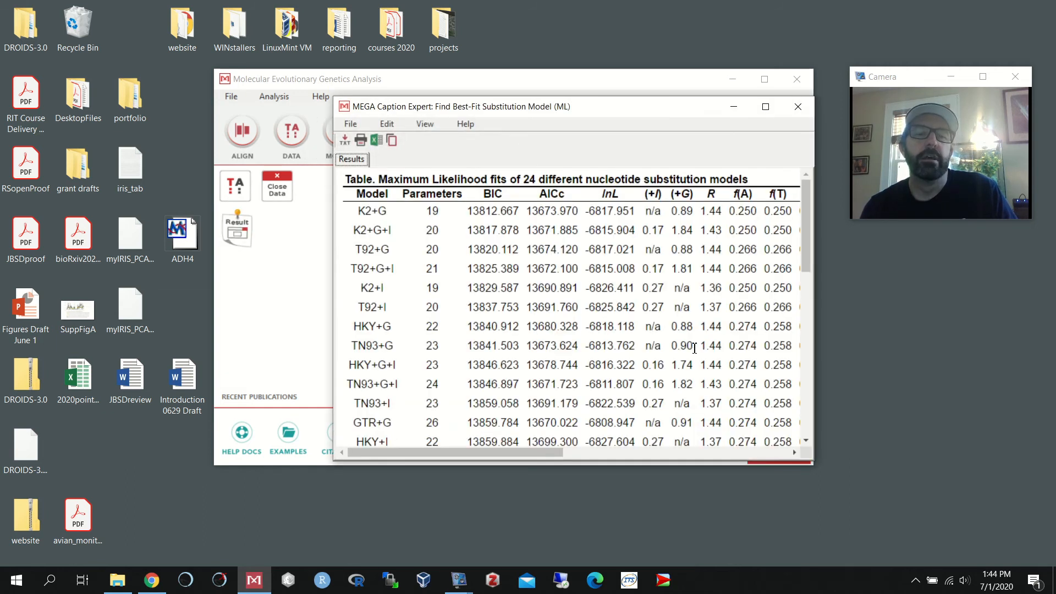
# Move the model selection table lower, examine the fit of the ranked substitution models, and close it
pyautogui.moveTo(693, 114); pyautogui.dragTo(685, 155)
pyautogui.moveTo(800, 240)
pyautogui.mouseDown()
pyautogui.moveTo(792, 358)
pyautogui.moveTo(807, 225)
pyautogui.mouseUp()
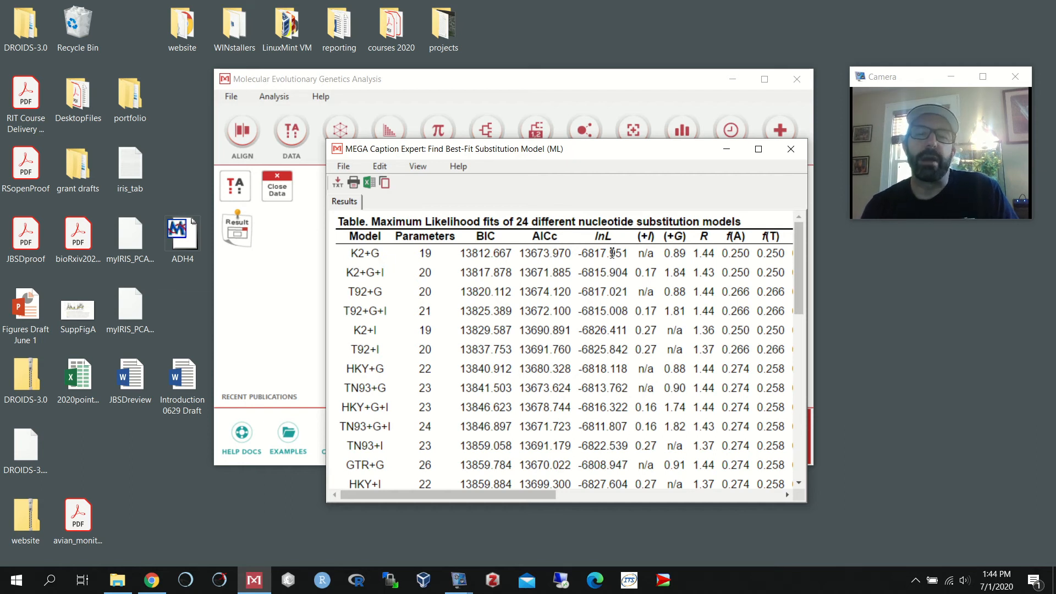
pyautogui.click(791, 149)
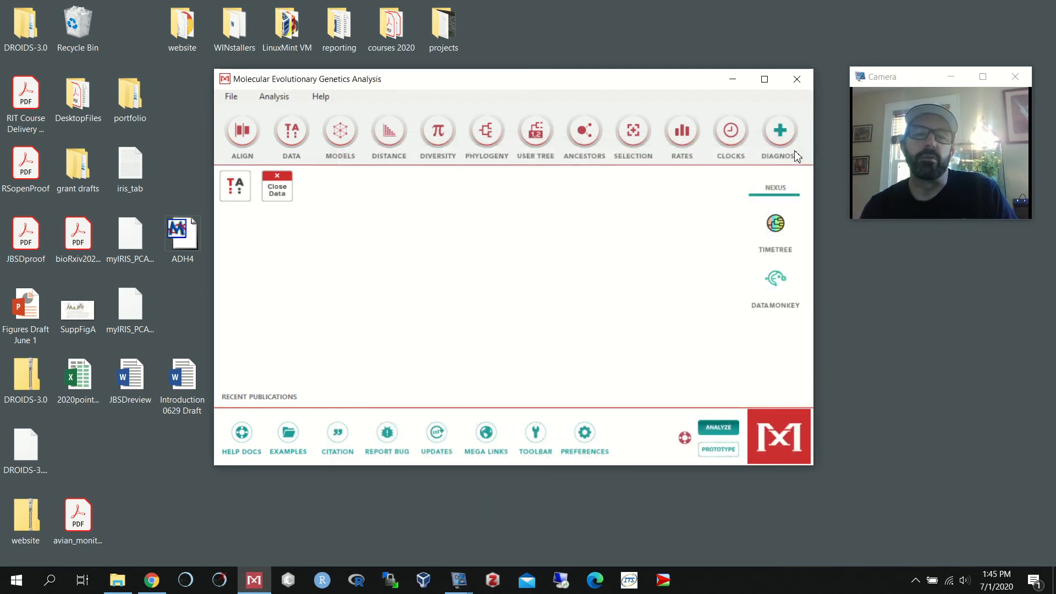
# Try a maximum likelihood setup for ADH4 with the Kimura 2-parameter model and Gamma Distributed (G) rates, and cancel the analysis
pyautogui.click(493, 139)
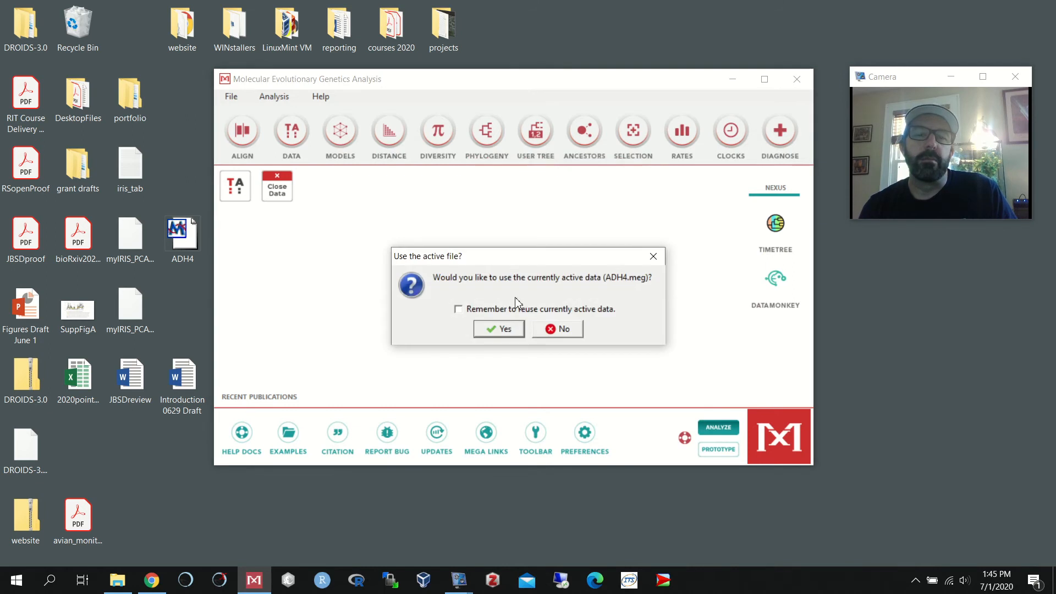
pyautogui.click(509, 327)
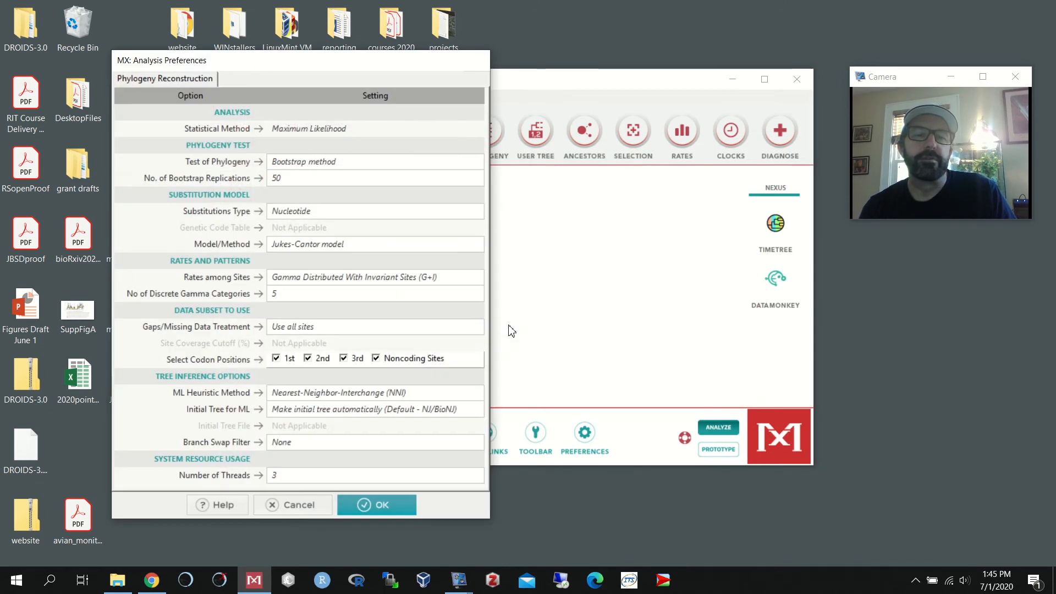
pyautogui.click(476, 244)
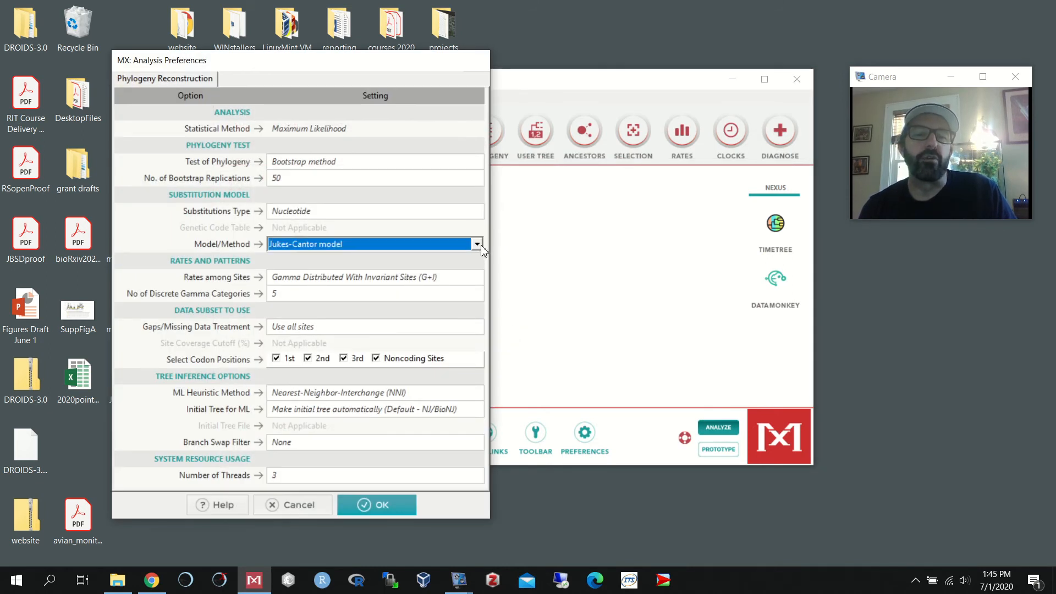
pyautogui.click(477, 244)
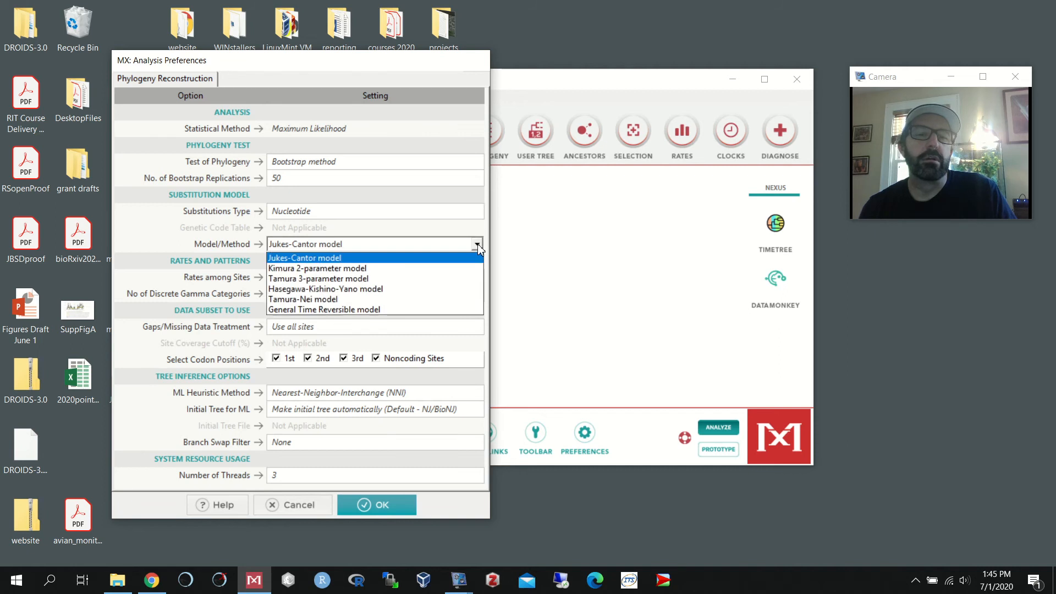
pyautogui.click(399, 268)
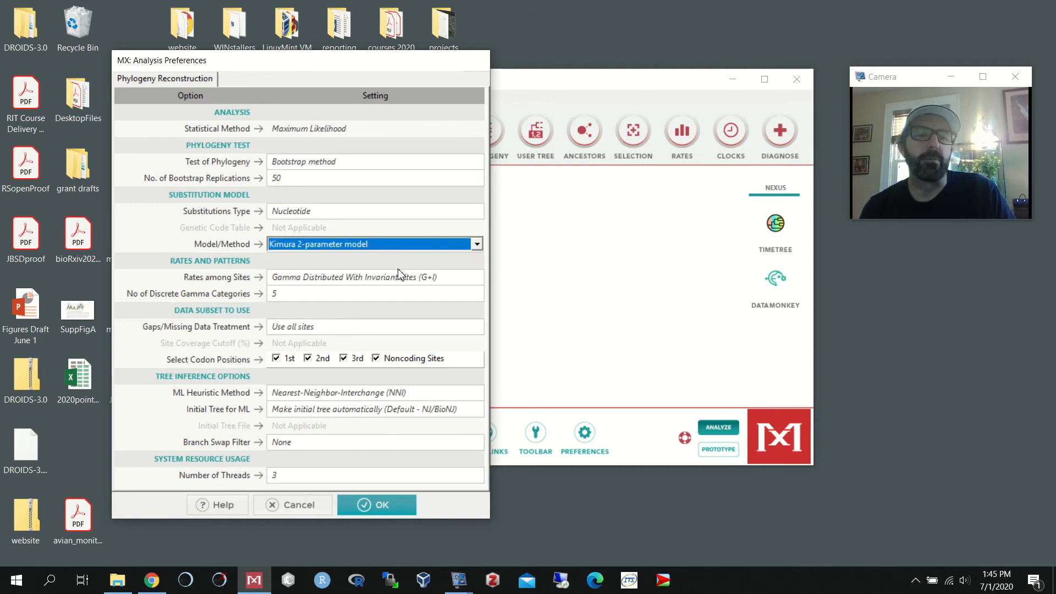
pyautogui.click(461, 283)
pyautogui.click(477, 279)
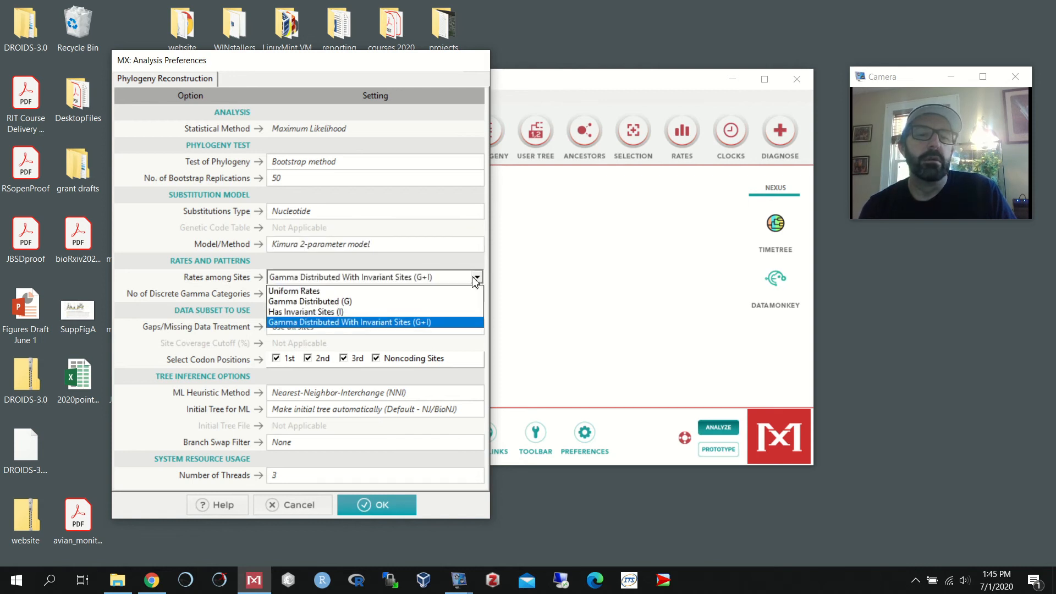
pyautogui.click(334, 302)
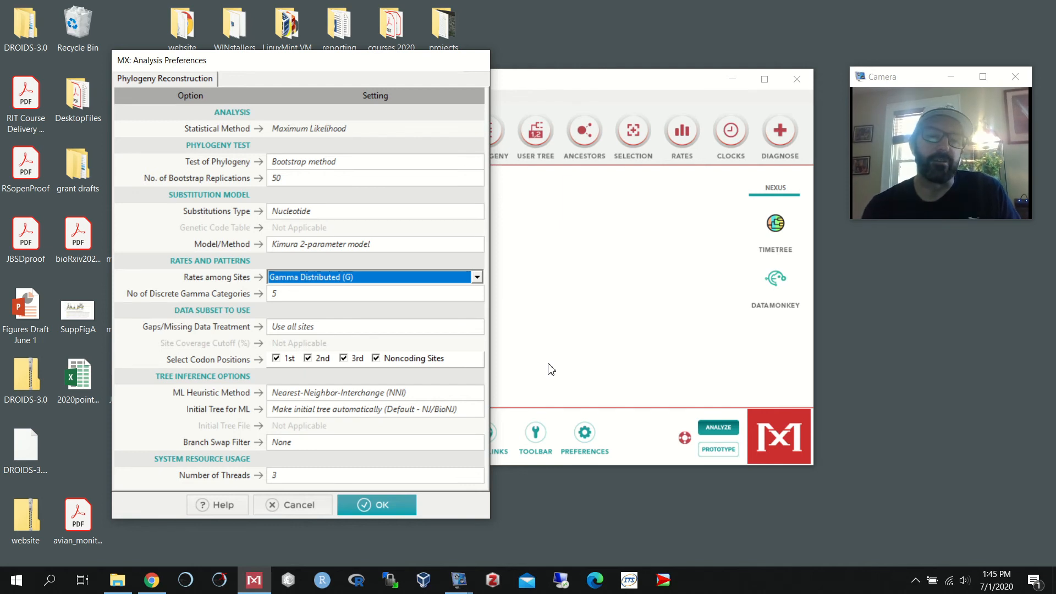
pyautogui.click(310, 510)
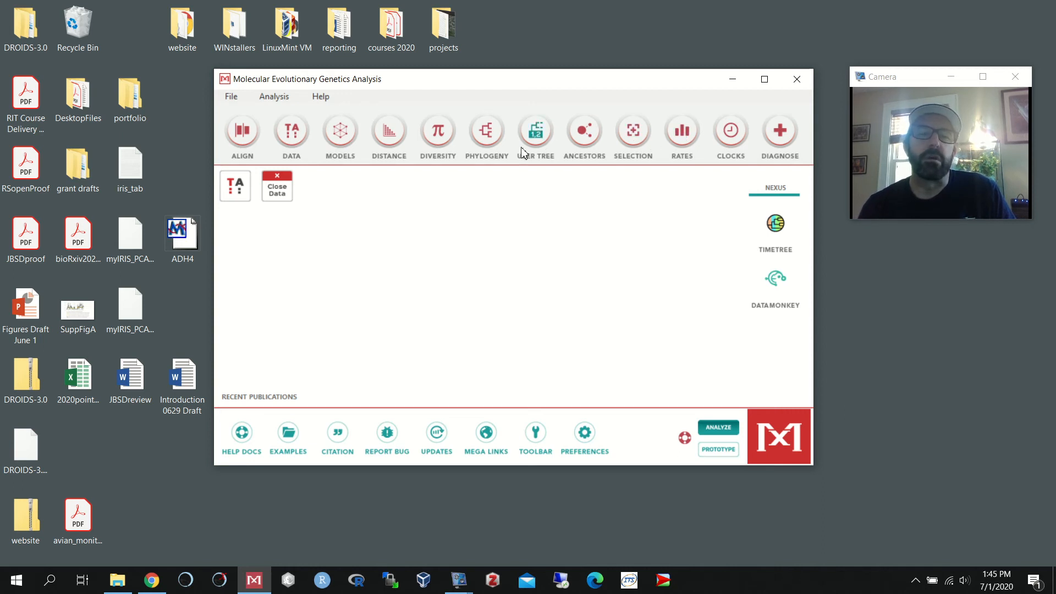
# Compute pairwise distances for the active ADH4 data using Maximum Composite Likelihood, uniform rates and pairwise deletion
pyautogui.click(391, 141)
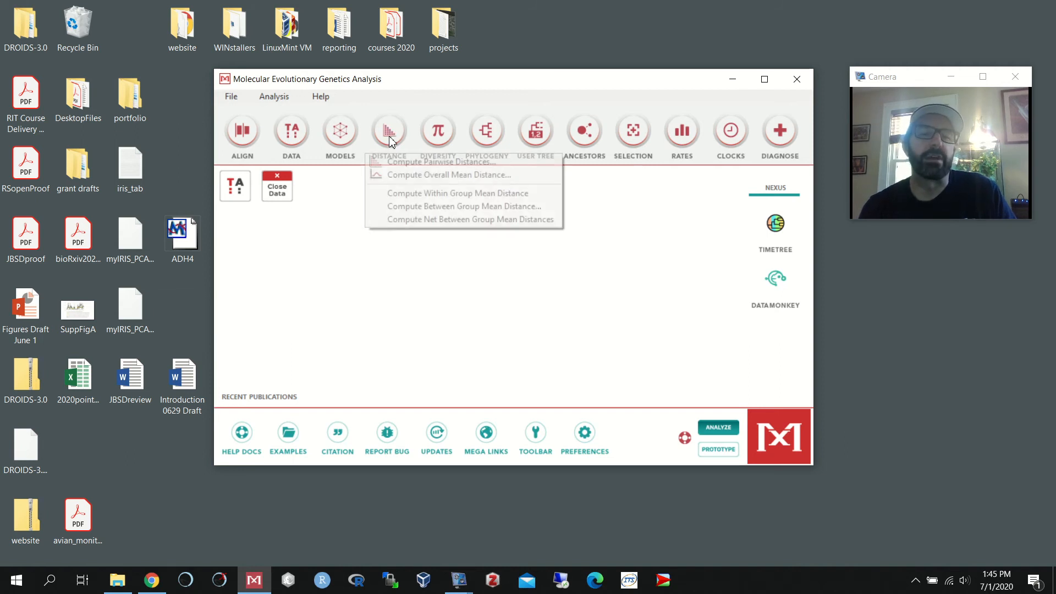
pyautogui.click(432, 164)
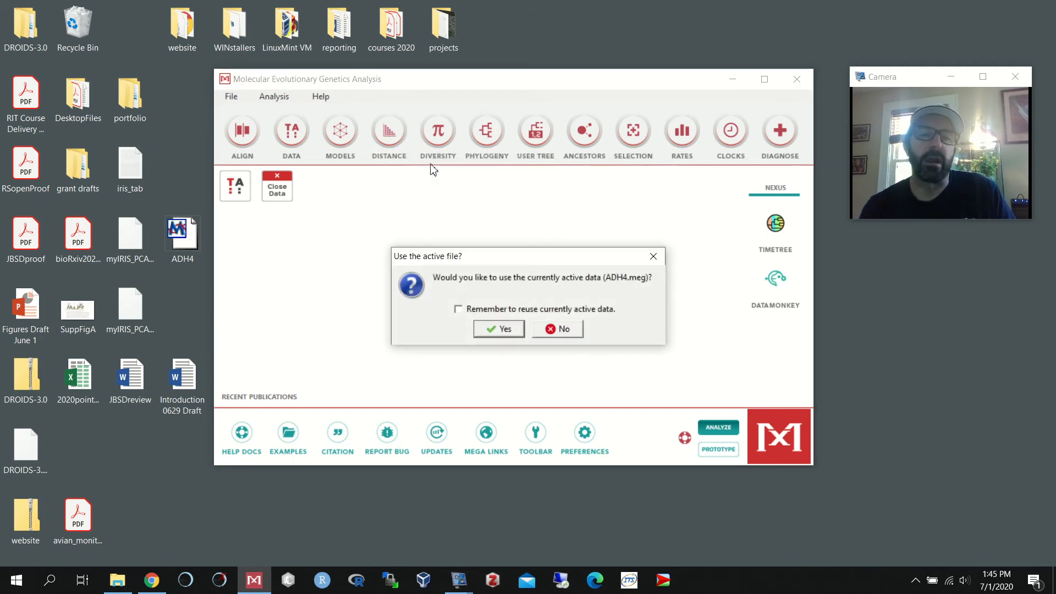
pyautogui.click(505, 328)
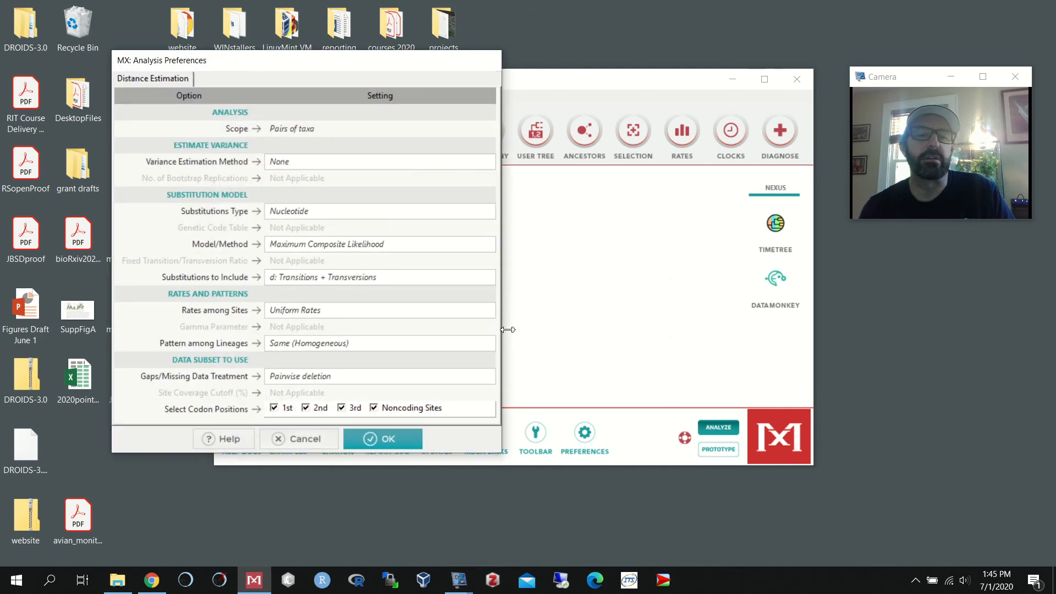
pyautogui.click(391, 440)
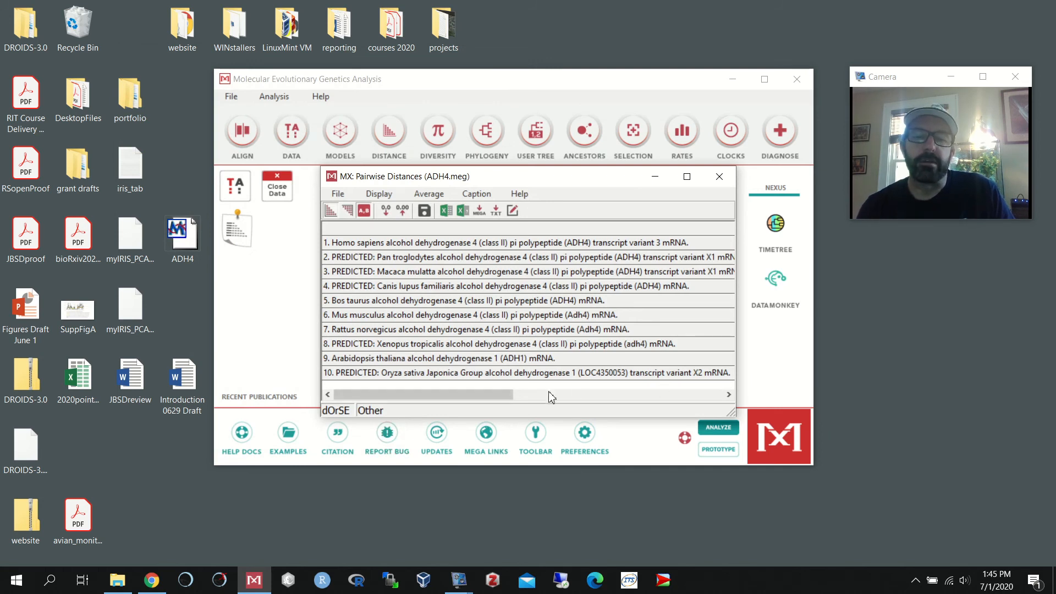
# Enlarge and reposition the pairwise distance matrix, examine the distances between the ten species, and close it
pyautogui.moveTo(511, 396); pyautogui.dragTo(729, 400)
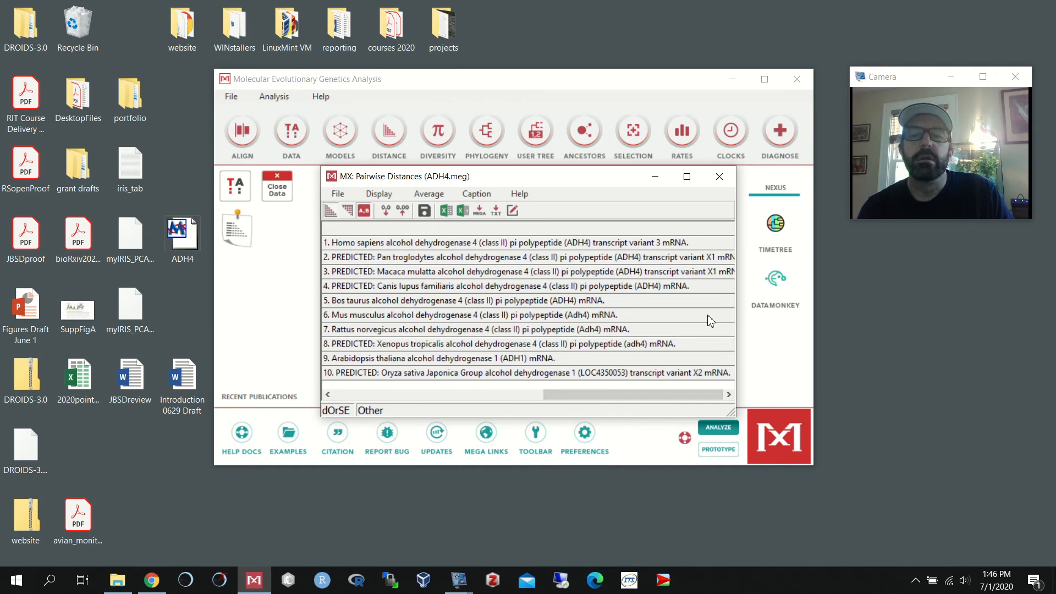
pyautogui.moveTo(738, 418); pyautogui.dragTo(1016, 482)
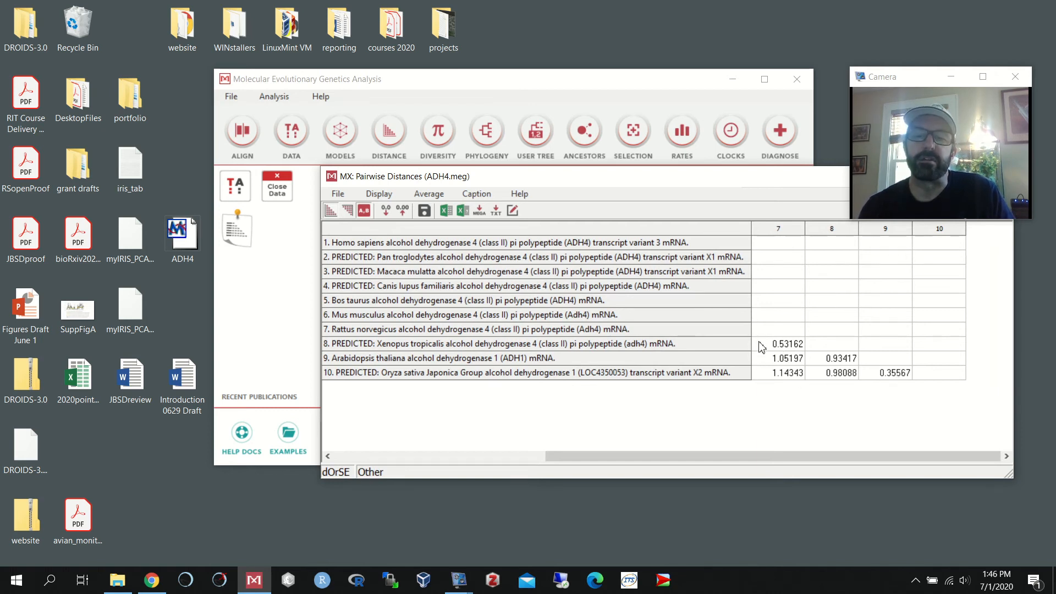
pyautogui.moveTo(763, 456); pyautogui.dragTo(688, 449)
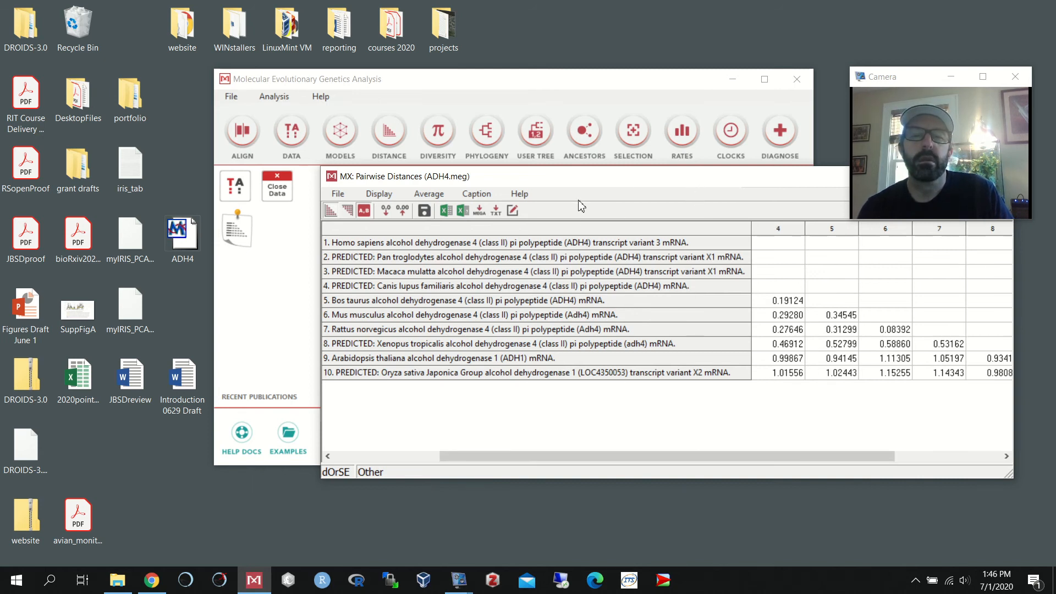
pyautogui.moveTo(615, 178); pyautogui.dragTo(403, 208)
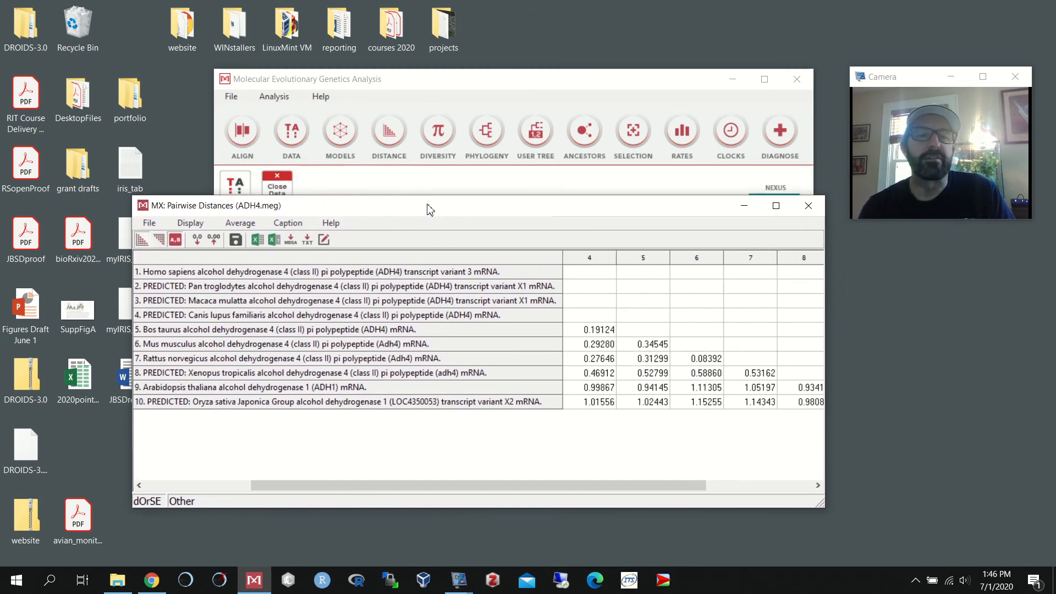
pyautogui.click(808, 206)
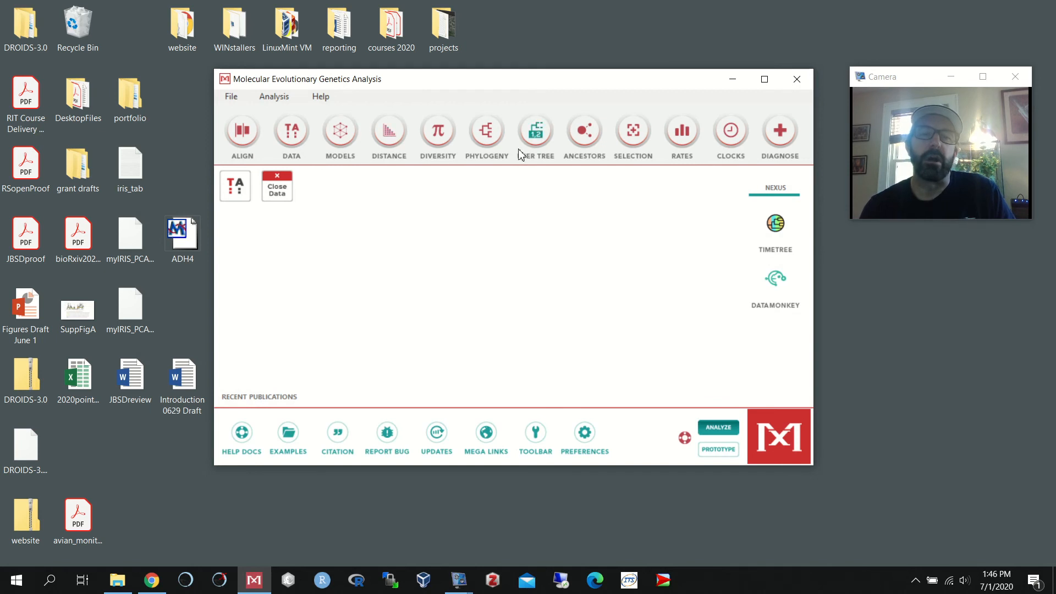
# Review the maximum likelihood ancestral sequence inference settings for the active ADH4 data, and cancel the analysis
pyautogui.click(589, 138)
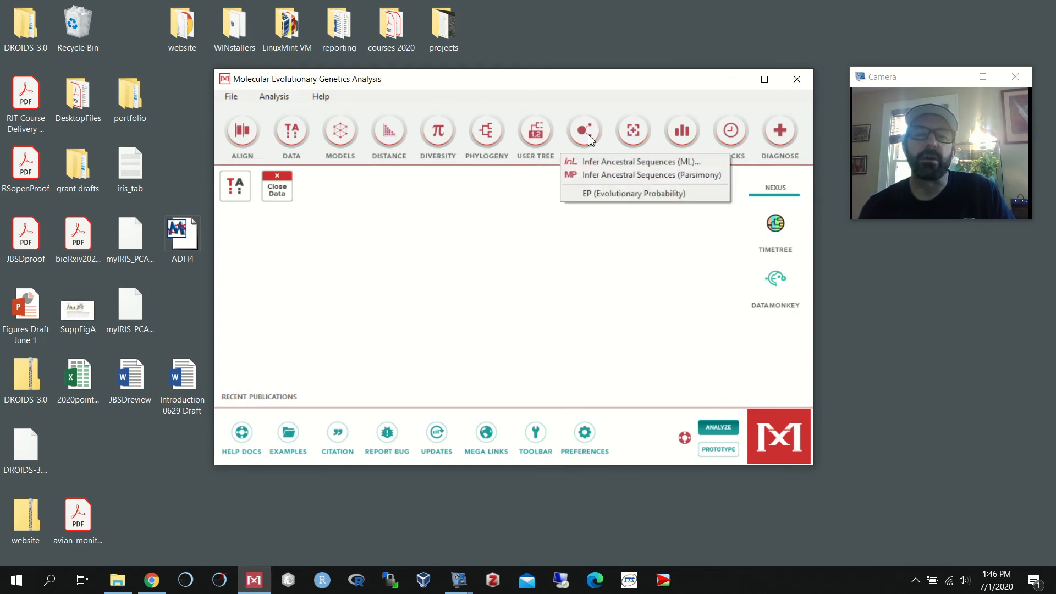
pyautogui.click(616, 162)
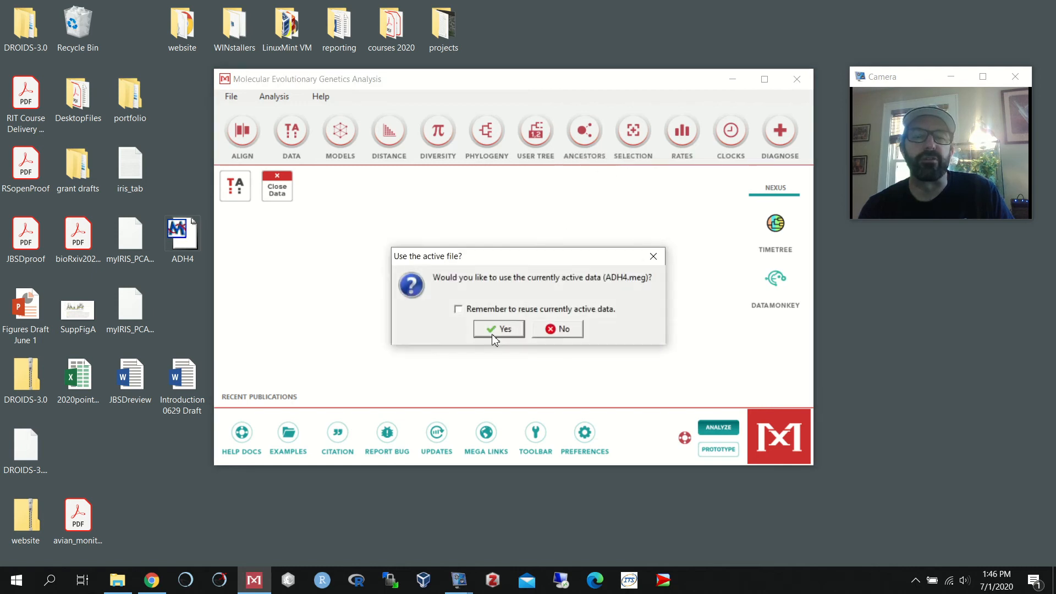
pyautogui.click(498, 331)
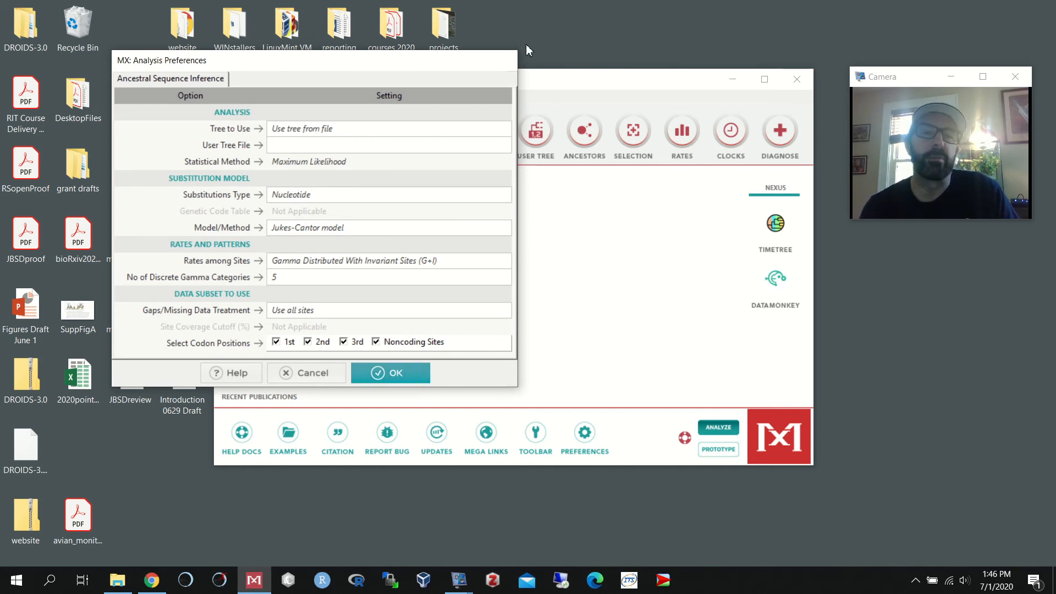
pyautogui.moveTo(495, 63); pyautogui.dragTo(444, 102)
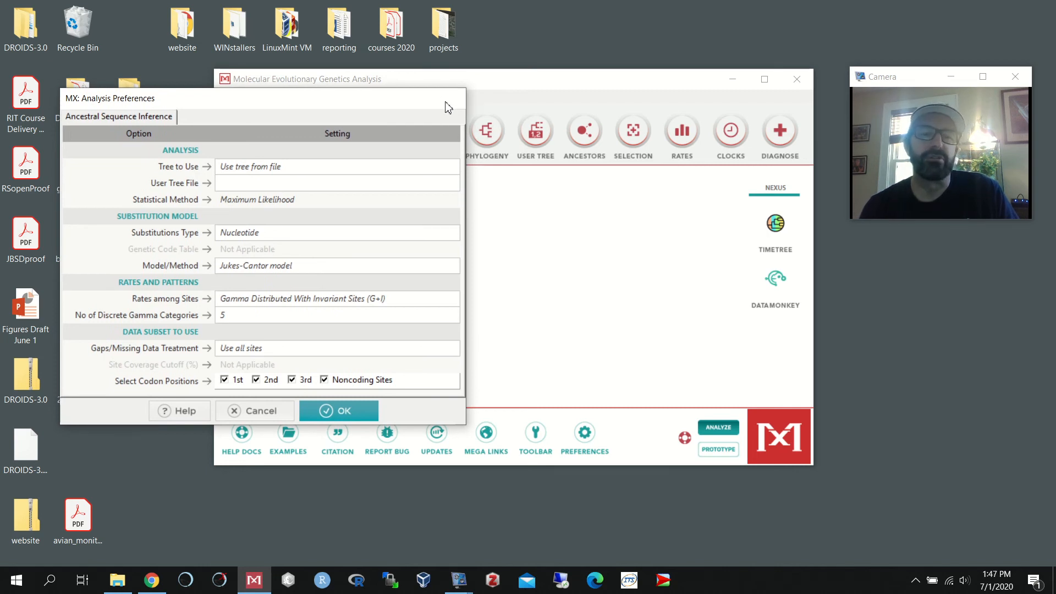
pyautogui.click(262, 413)
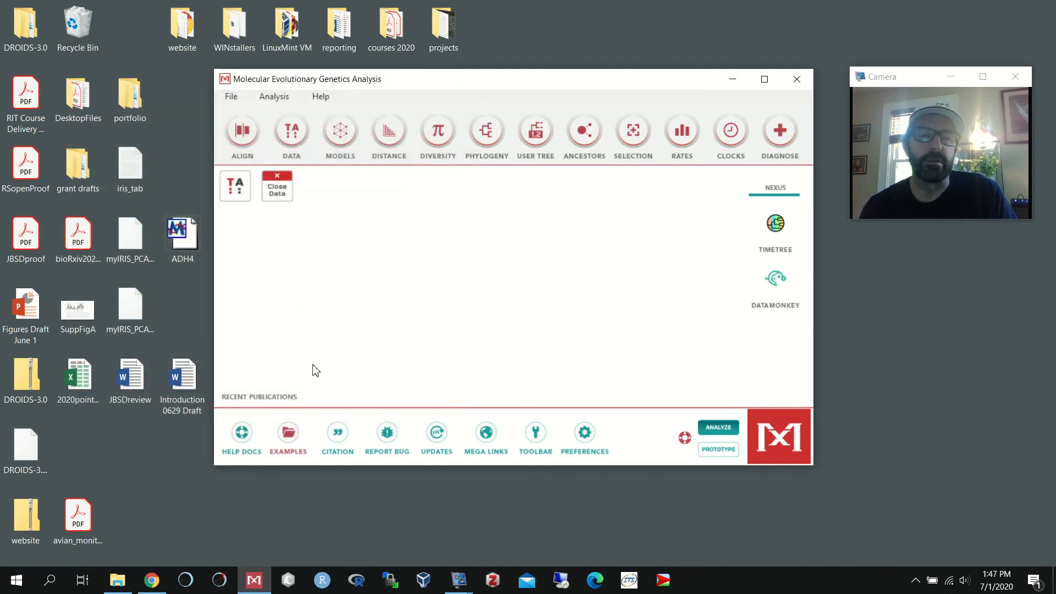
# Run a codon-based Z-test of neutrality on ADH4 in sequence pairs, using the Nei-Gojobori method (Proportion) and pairwise deletion
pyautogui.click(635, 132)
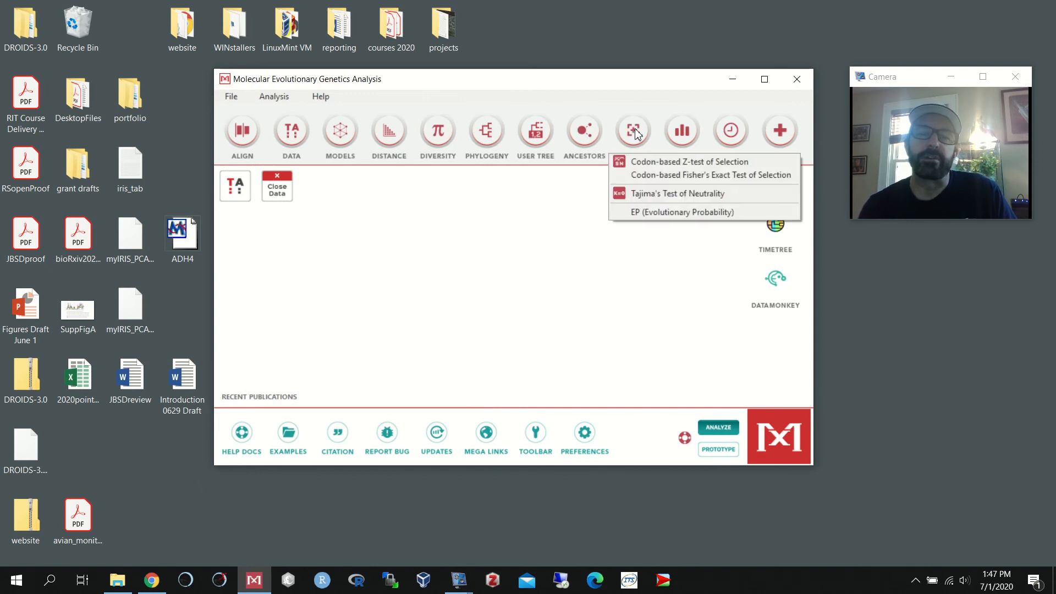
pyautogui.click(664, 164)
pyautogui.click(506, 330)
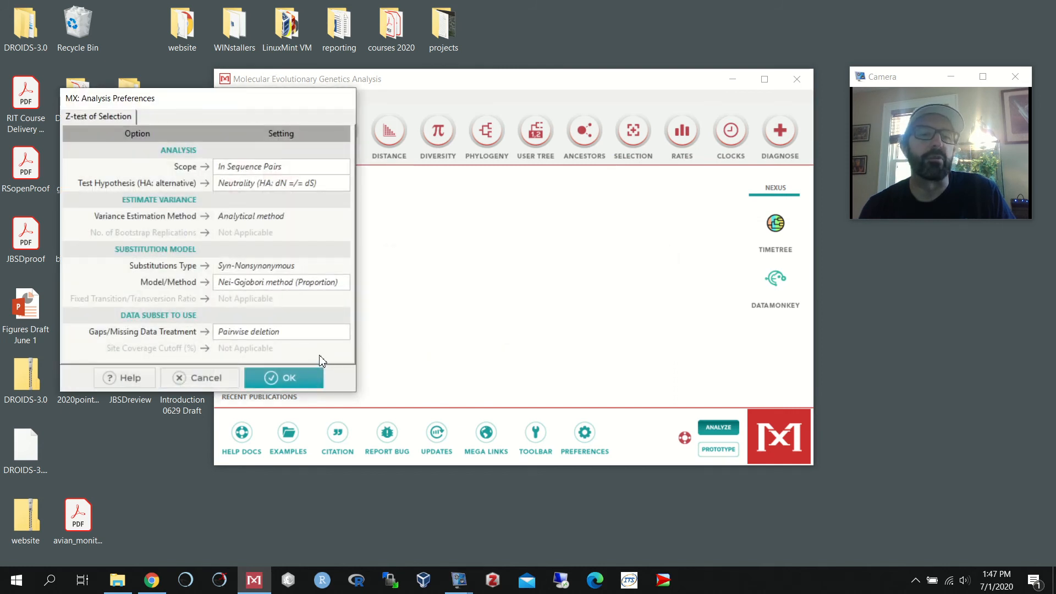
pyautogui.click(293, 376)
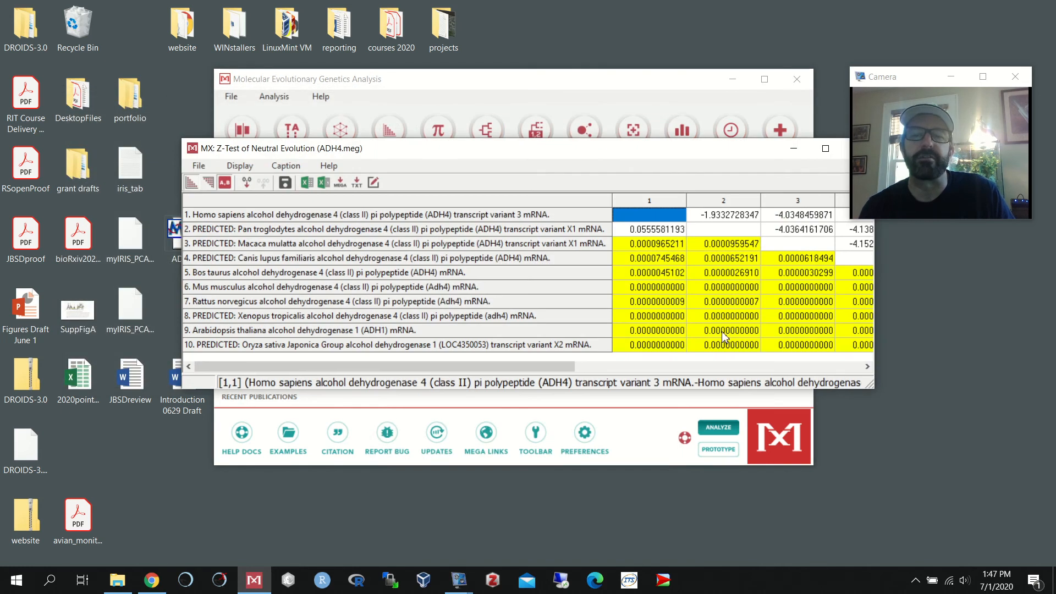
# Move the Z-test matrix aside, examine the probabilities and test statistics across all ten species, and close it
pyautogui.moveTo(742, 147); pyautogui.dragTo(580, 188)
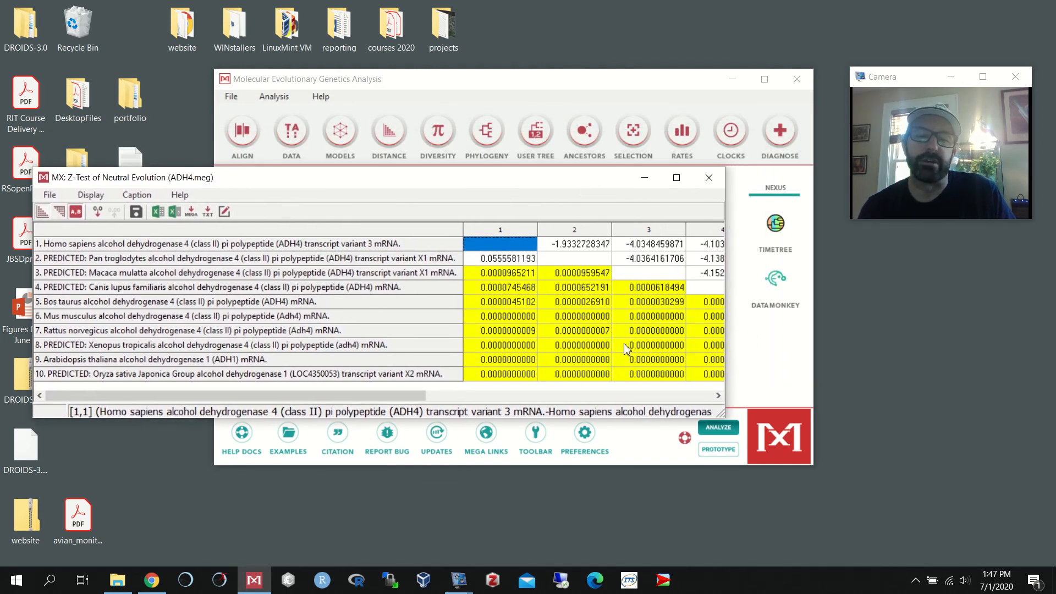
pyautogui.moveTo(424, 400); pyautogui.dragTo(731, 408)
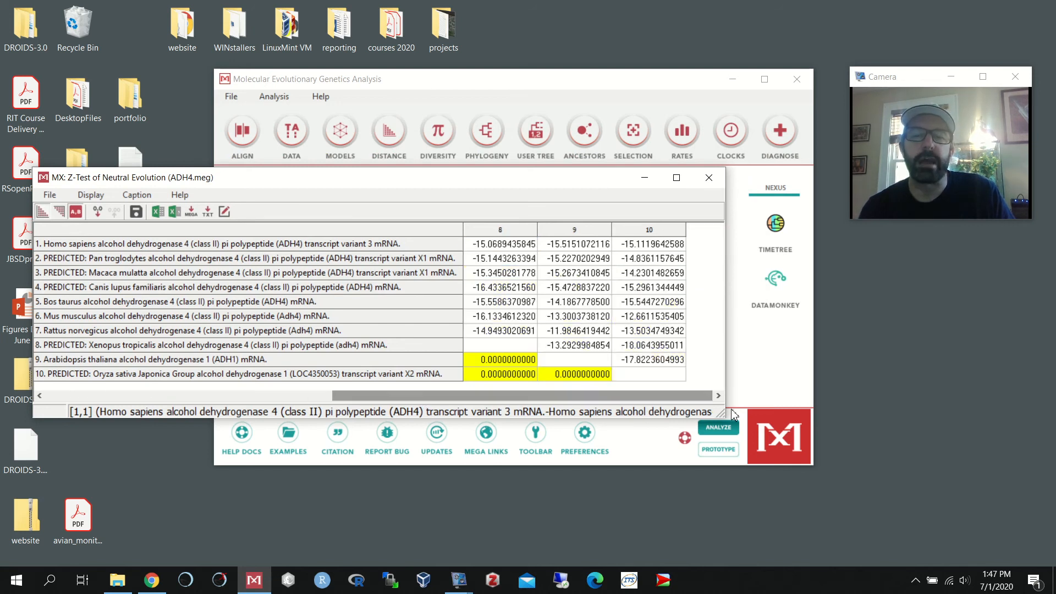
pyautogui.moveTo(646, 395); pyautogui.dragTo(355, 386)
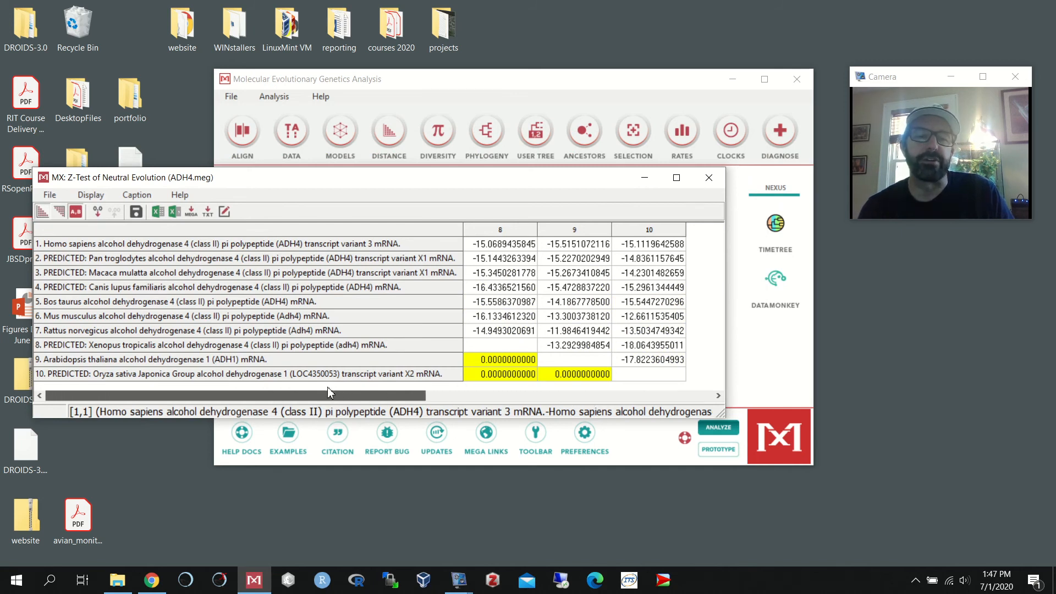
pyautogui.moveTo(329, 392); pyautogui.dragTo(330, 391)
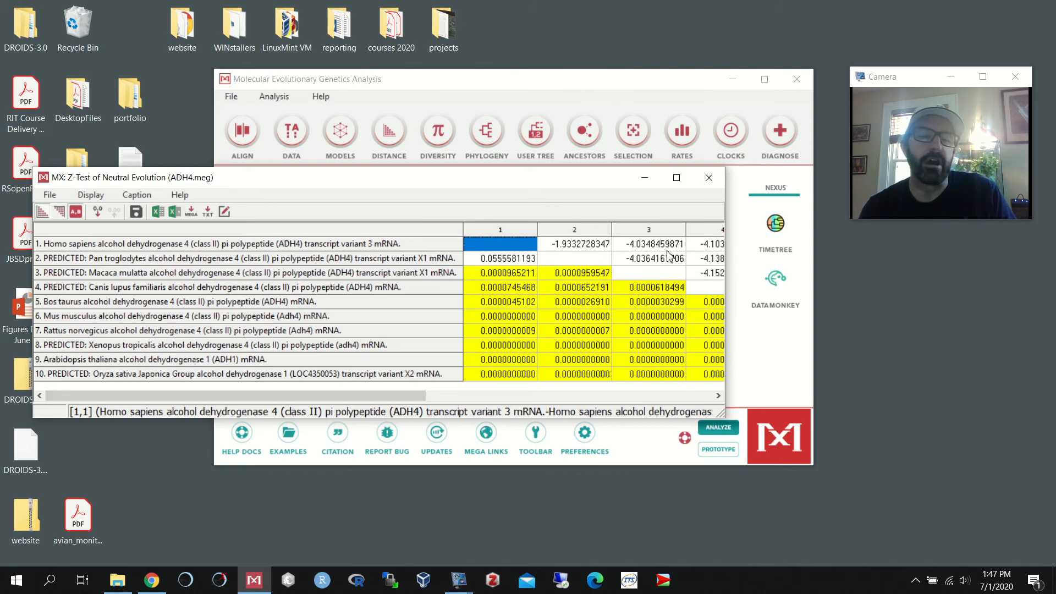
pyautogui.moveTo(421, 395); pyautogui.dragTo(666, 418)
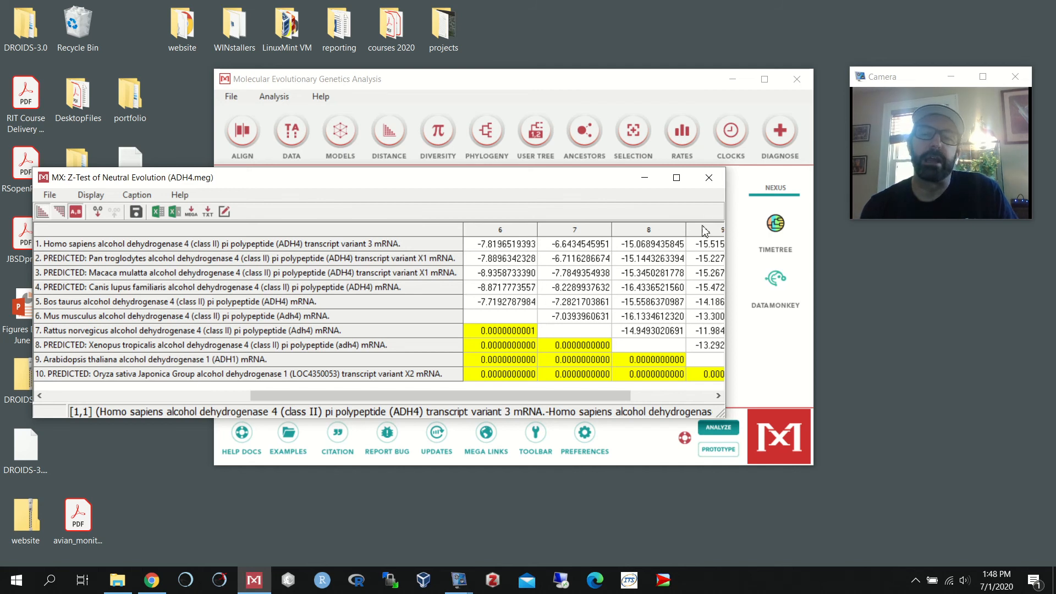
pyautogui.click(709, 176)
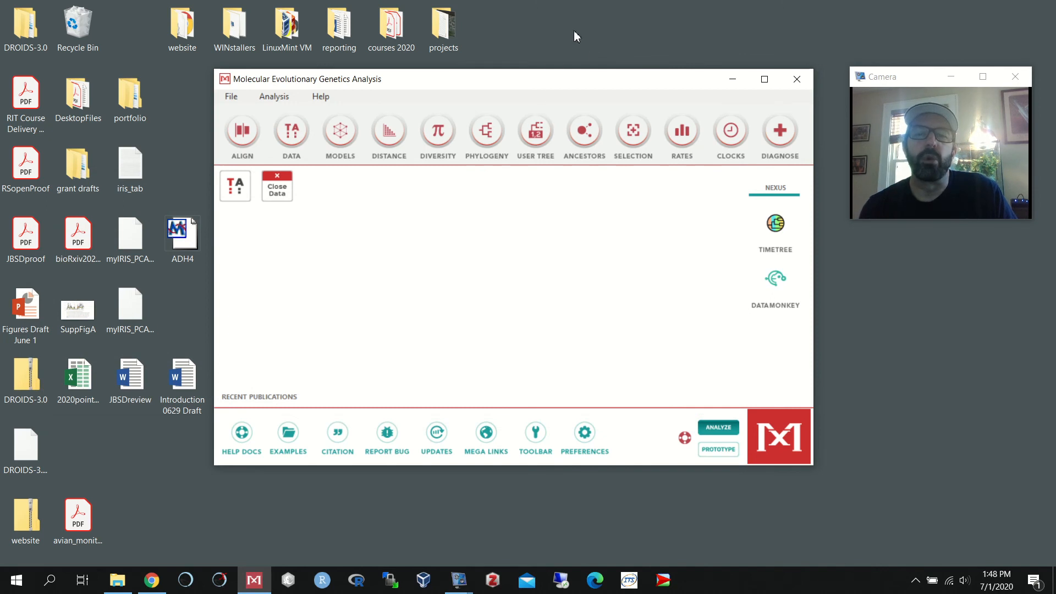
# Start the mutation diagnosis search wizard, move Mutation Explorer clear of the webcam window, and search for the gene ADH4
pyautogui.moveTo(594, 85)
pyautogui.mouseDown()
pyautogui.moveTo(559, 82)
pyautogui.moveTo(588, 104)
pyautogui.moveTo(603, 97)
pyautogui.mouseUp()
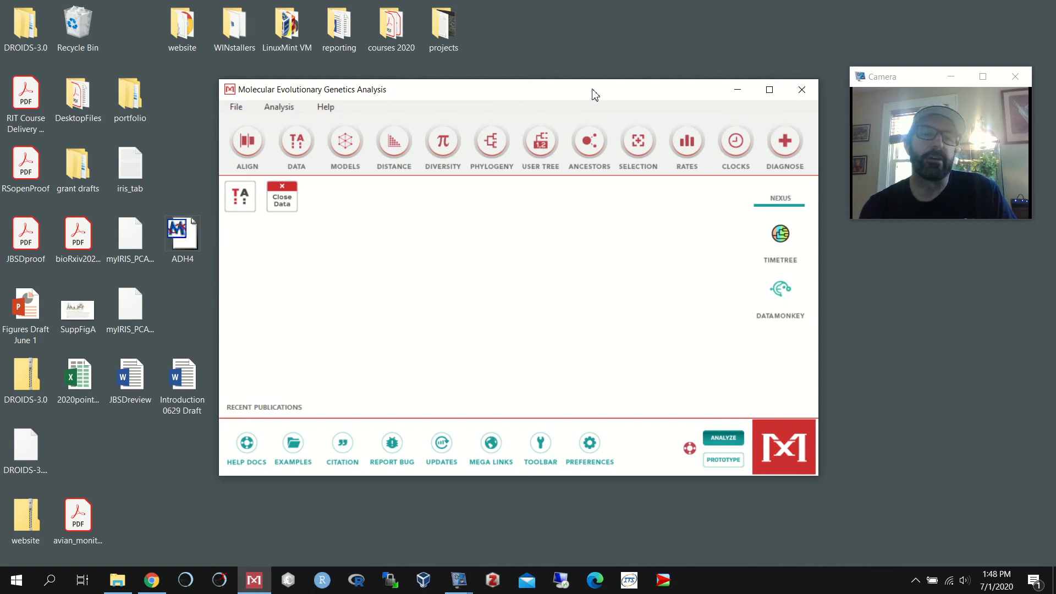
pyautogui.click(787, 153)
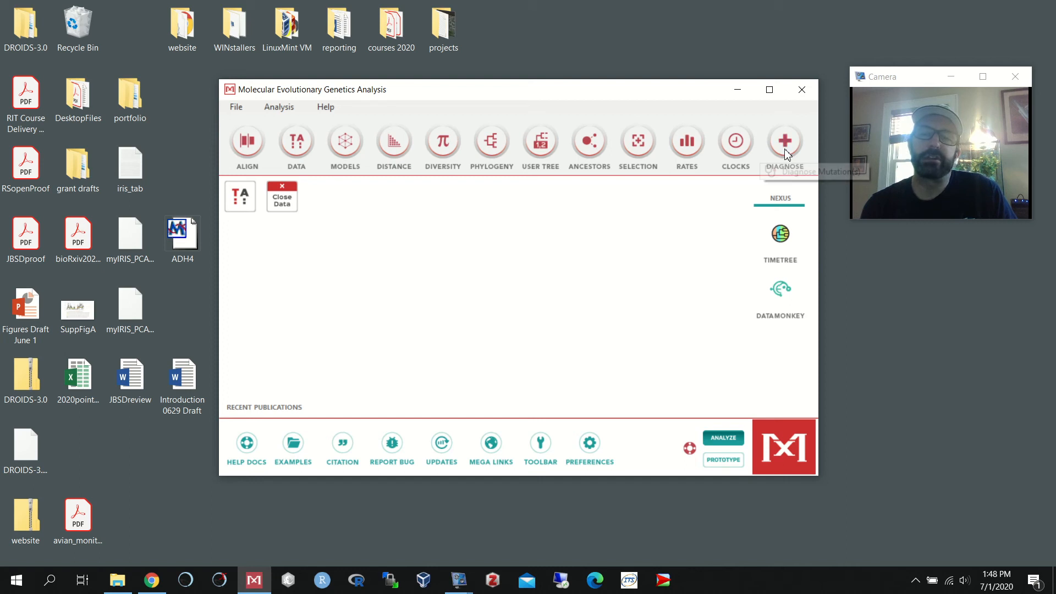
pyautogui.click(795, 173)
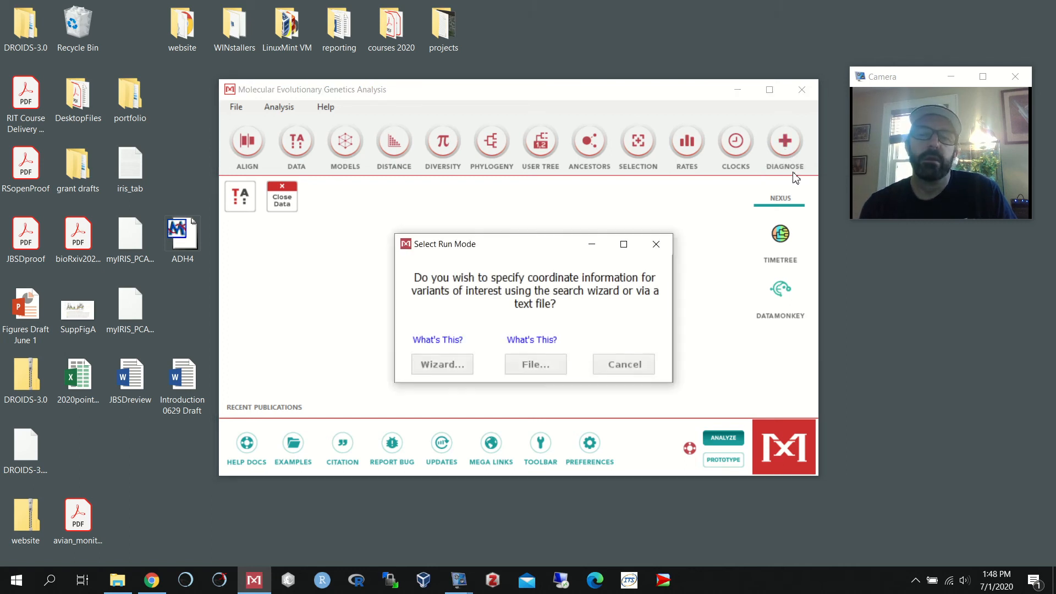
pyautogui.click(449, 371)
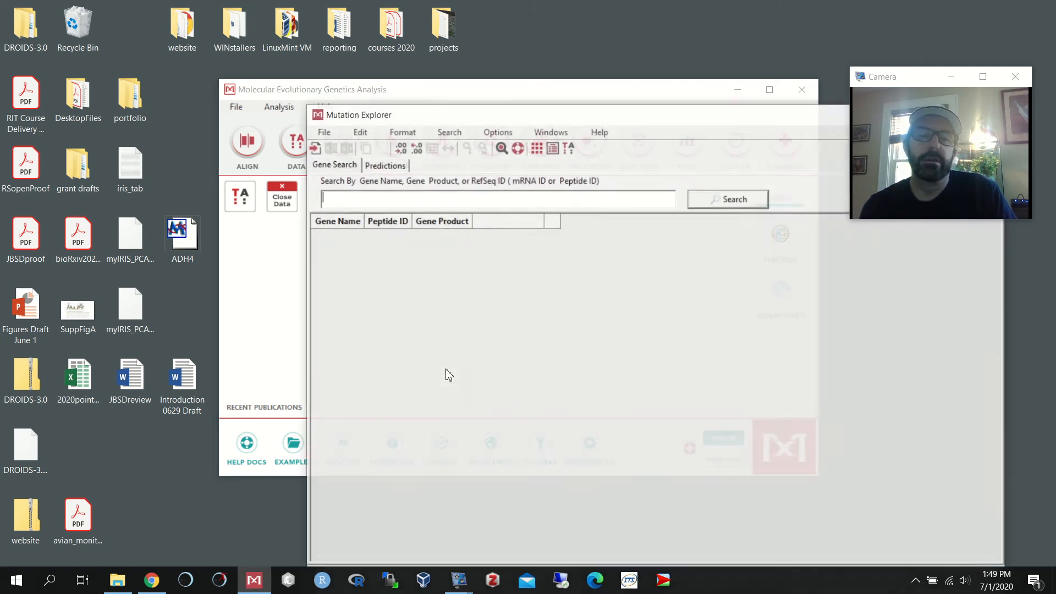
pyautogui.moveTo(636, 124); pyautogui.dragTo(374, 120)
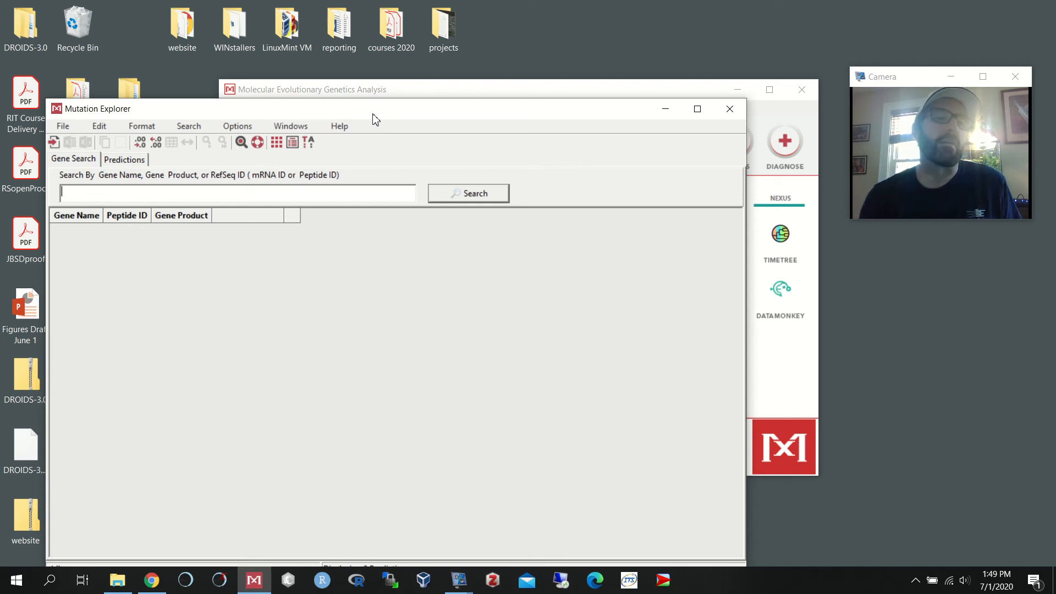
pyautogui.moveTo(370, 114); pyautogui.dragTo(366, 88)
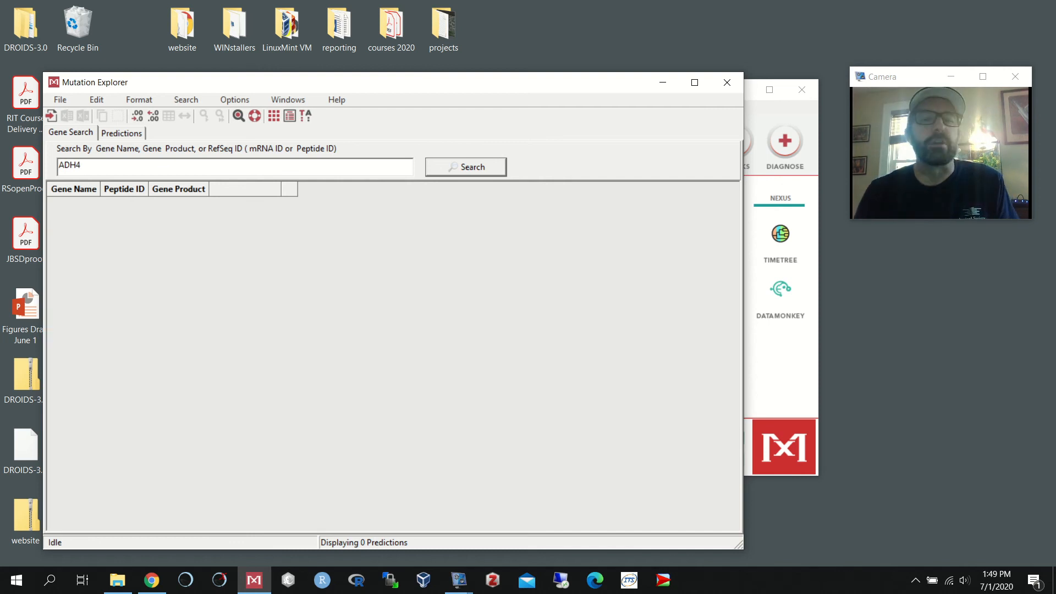
pyautogui.click(472, 169)
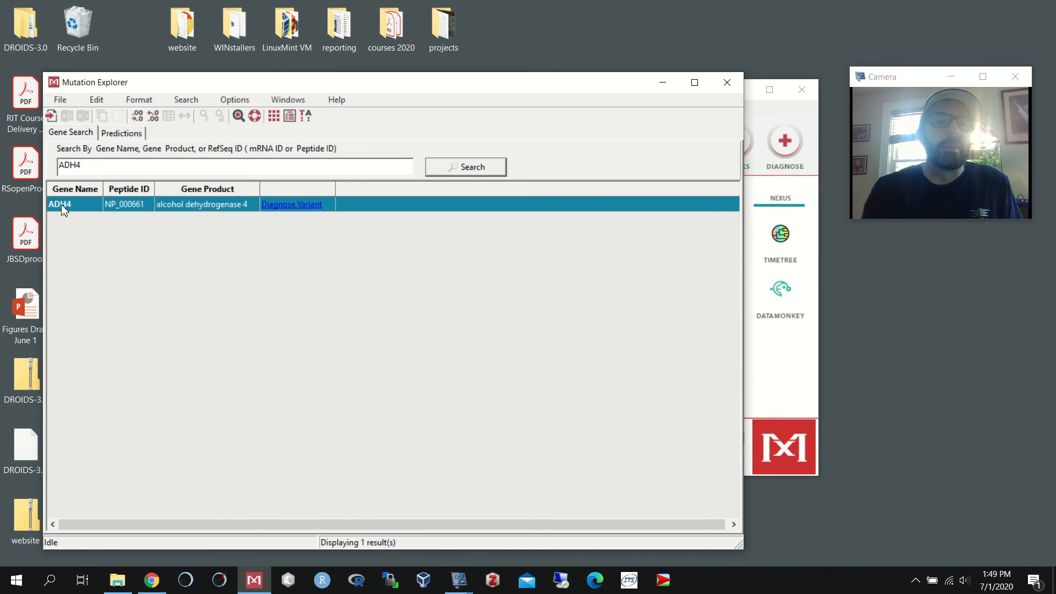
# Open the ADH4 protein alignment for variant diagnosis in place of the active file, without saving a session file, and move its window aside
pyautogui.click(307, 210)
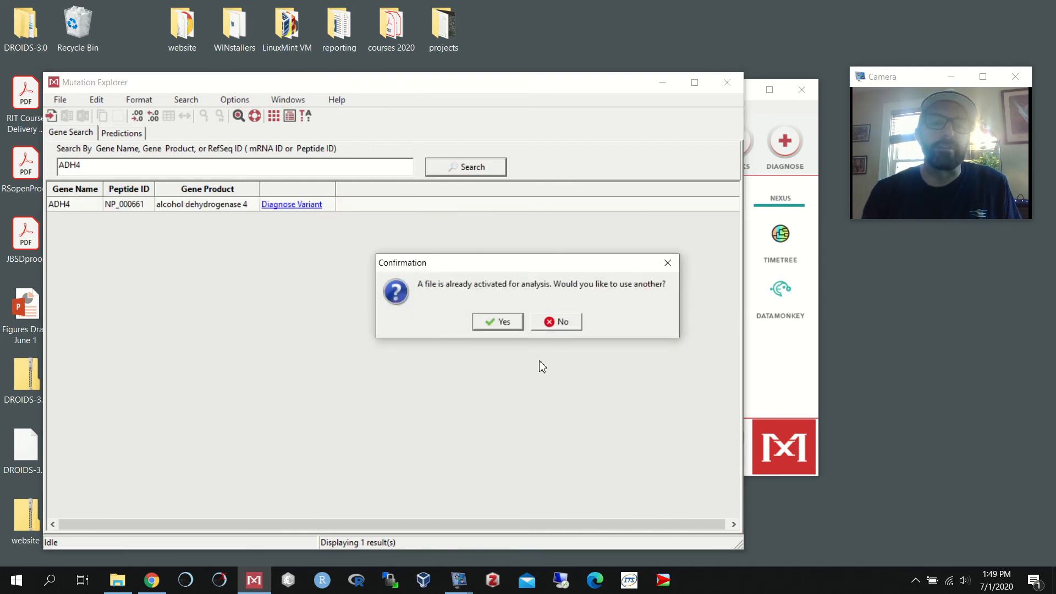
pyautogui.click(506, 326)
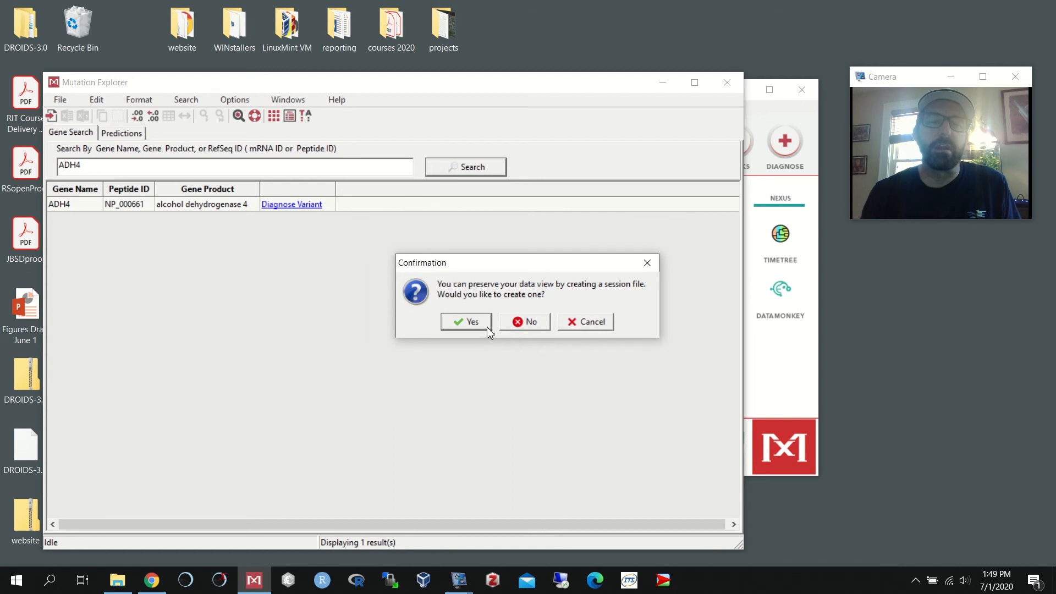
pyautogui.click(475, 324)
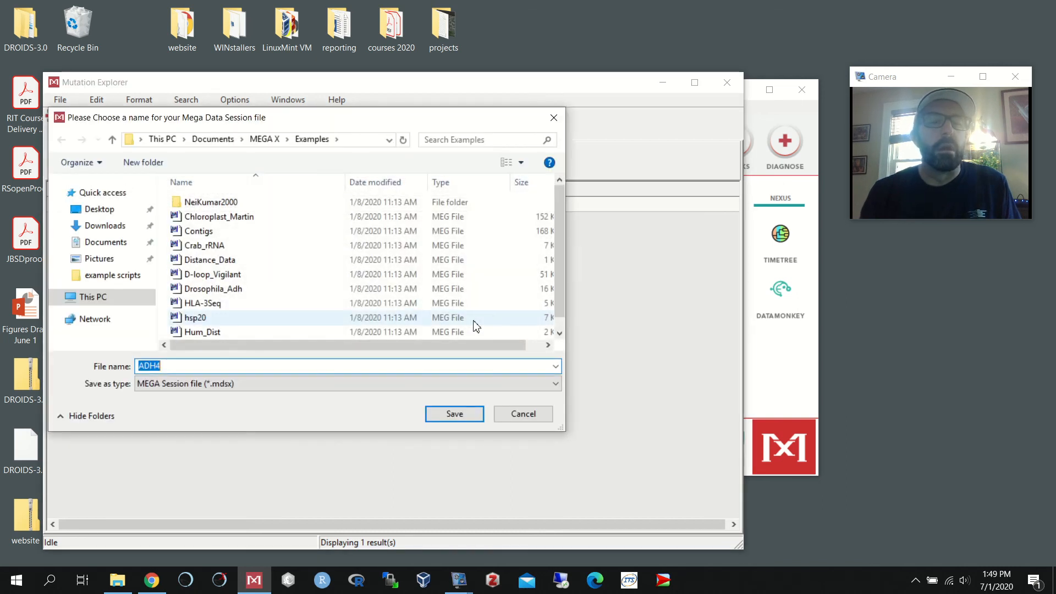
pyautogui.click(542, 420)
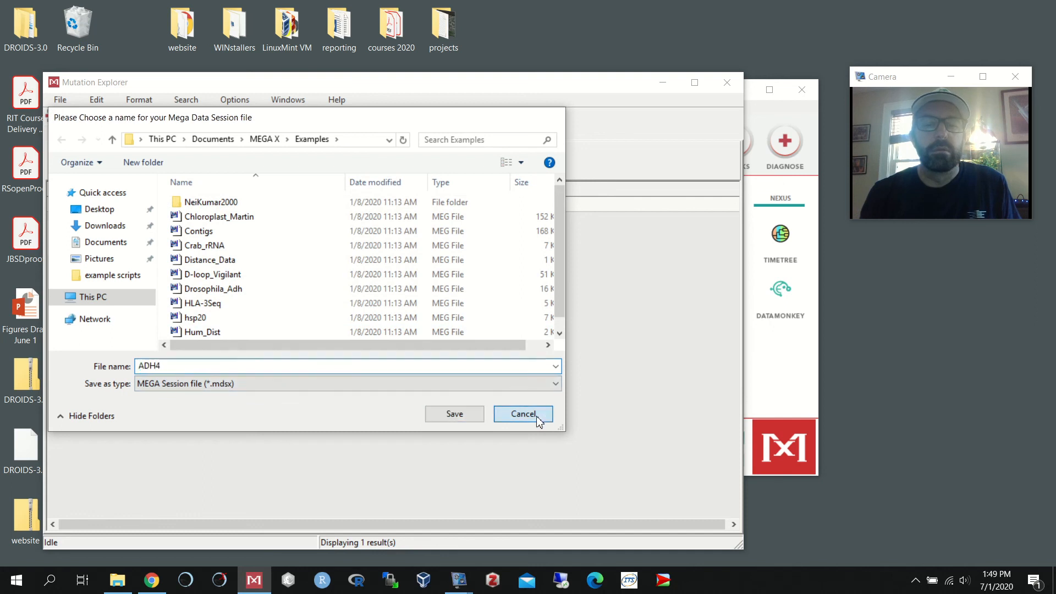
pyautogui.moveTo(606, 131); pyautogui.dragTo(368, 167)
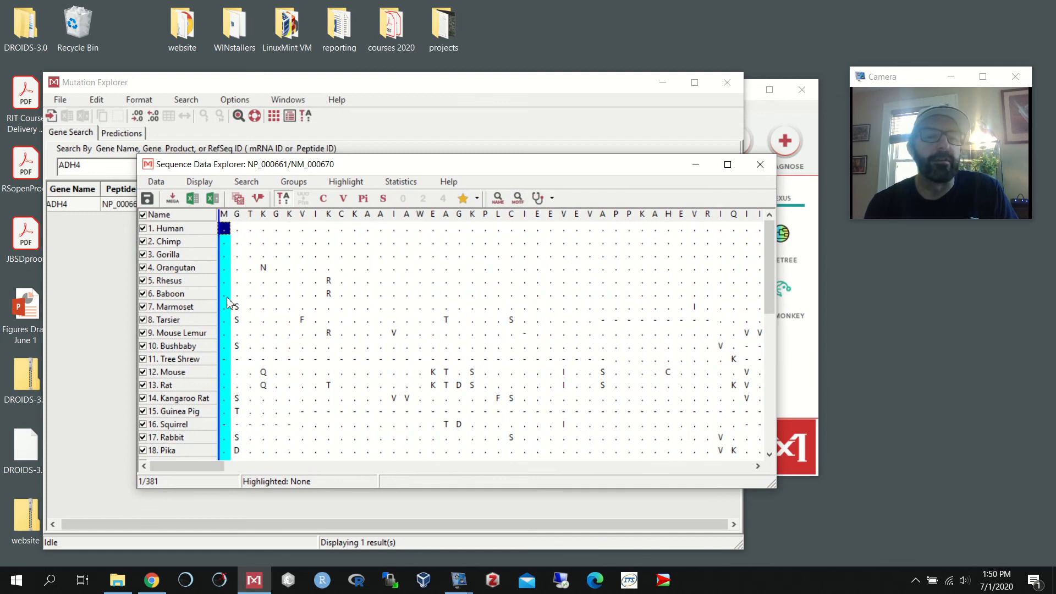
# Inspect individual sites of the Chimp sequence in the ADH4 protein alignment, check the domain options at site 23, and close the alignment
pyautogui.moveTo(772, 297); pyautogui.dragTo(794, 291)
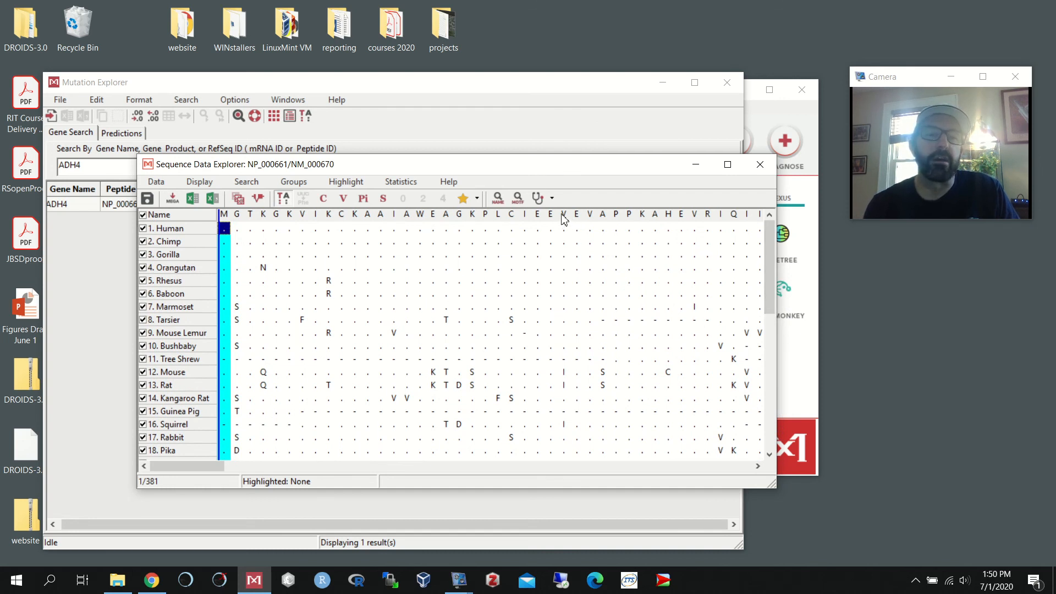
pyautogui.click(277, 241)
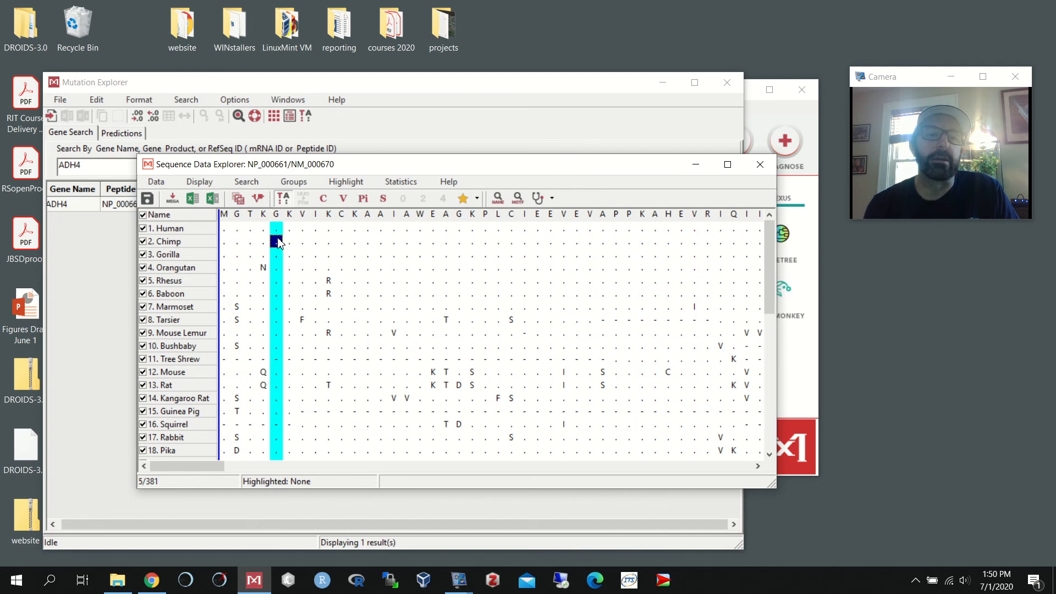
pyautogui.click(511, 245)
pyautogui.rightClick(511, 249)
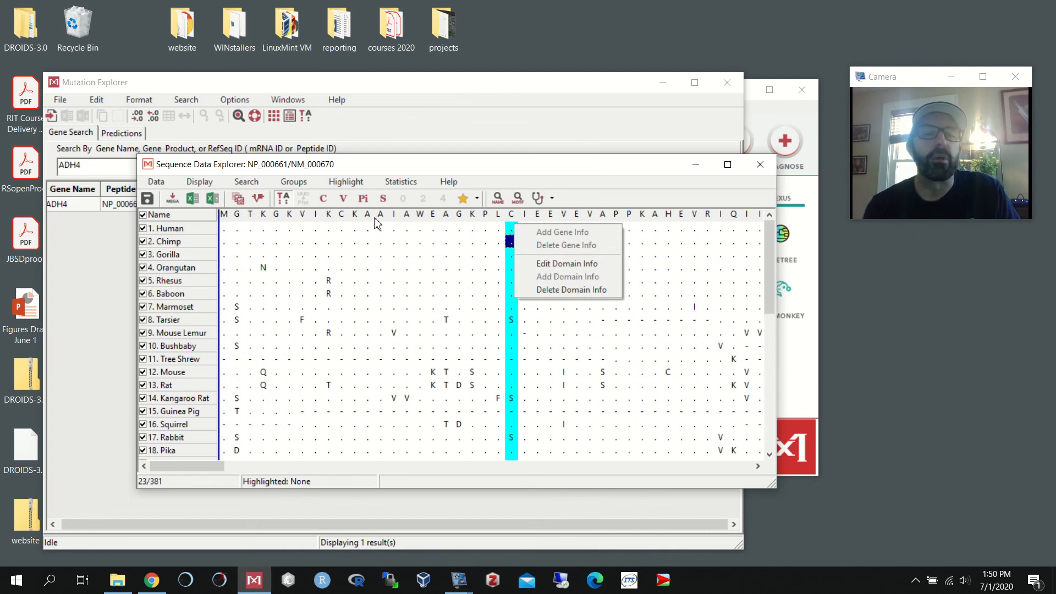
pyautogui.click(404, 216)
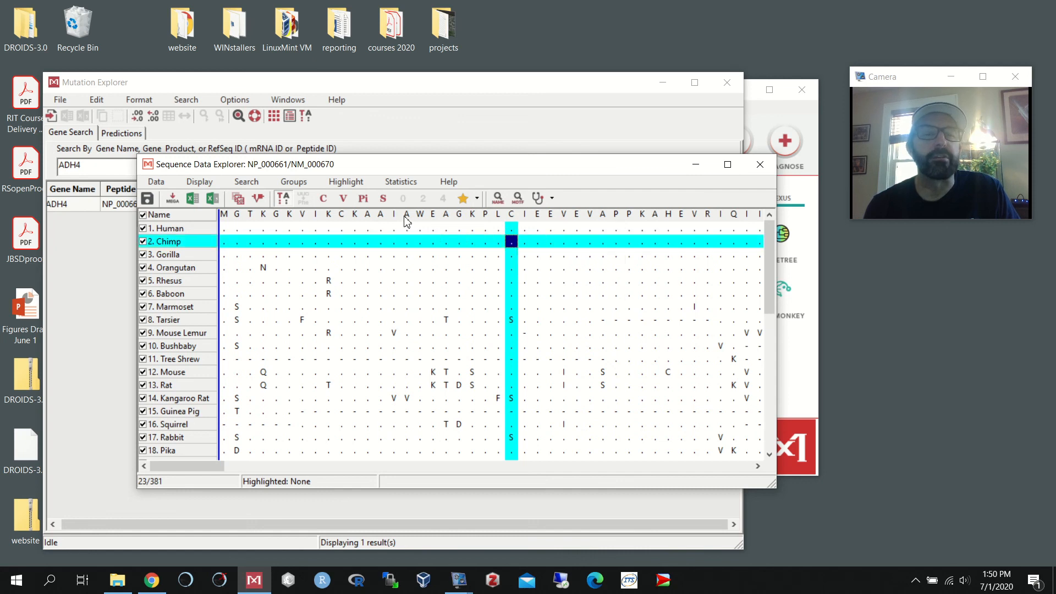
pyautogui.rightClick(514, 249)
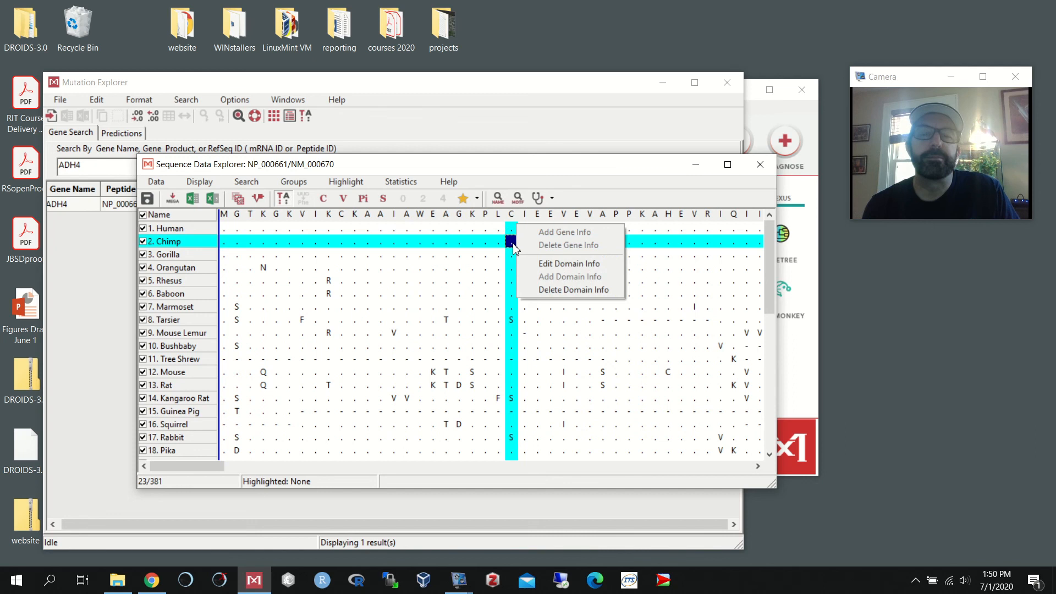
pyautogui.click(482, 247)
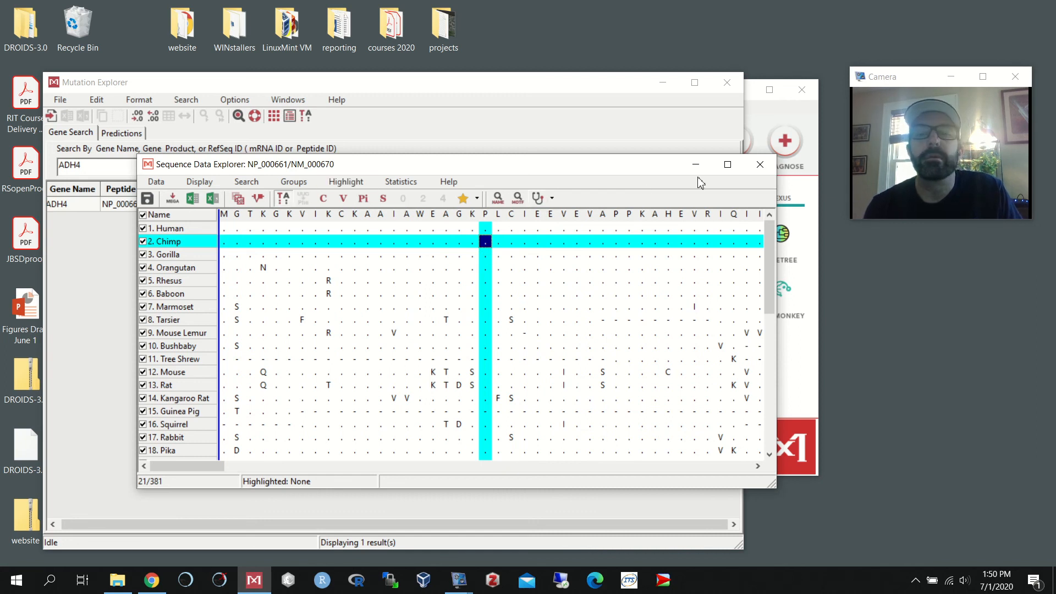
pyautogui.click(760, 163)
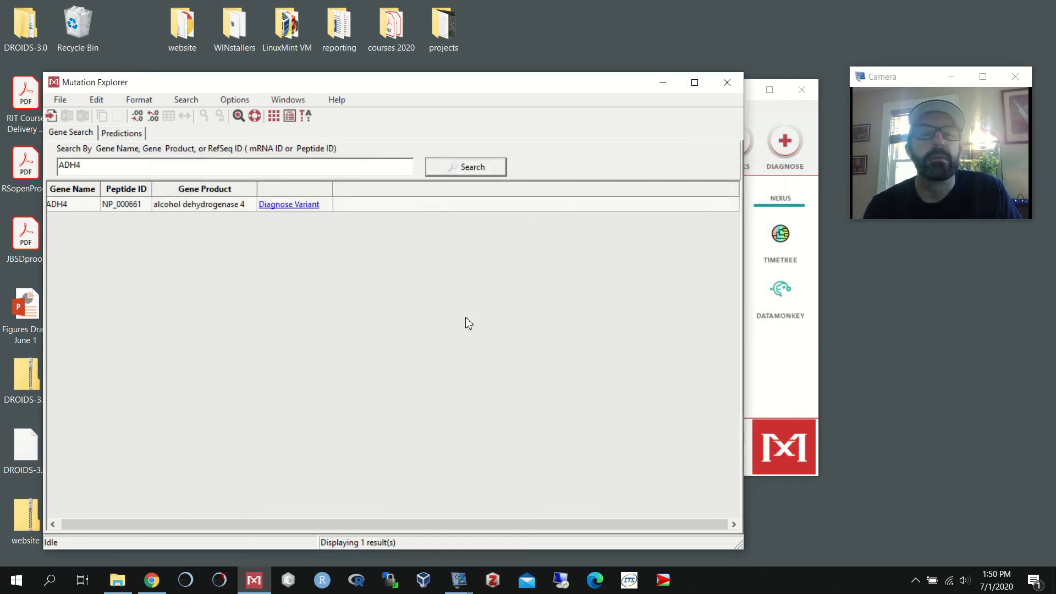
# Reopen the ADH4 alignment for variant diagnosis in place of the active file, without a session file, and move its window clear of the webcam
pyautogui.click(309, 209)
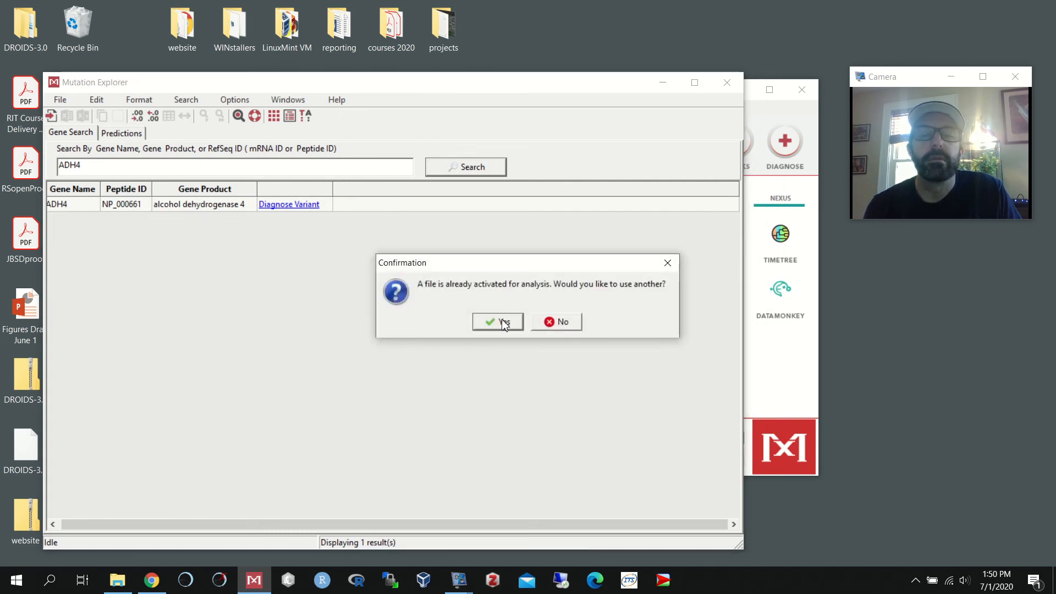
pyautogui.click(562, 323)
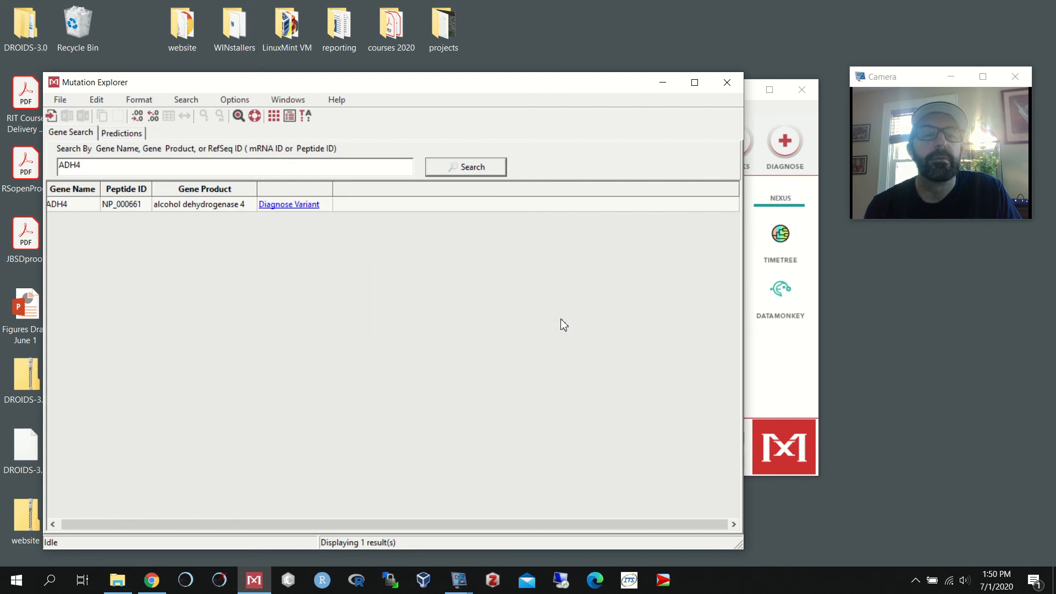
pyautogui.click(288, 206)
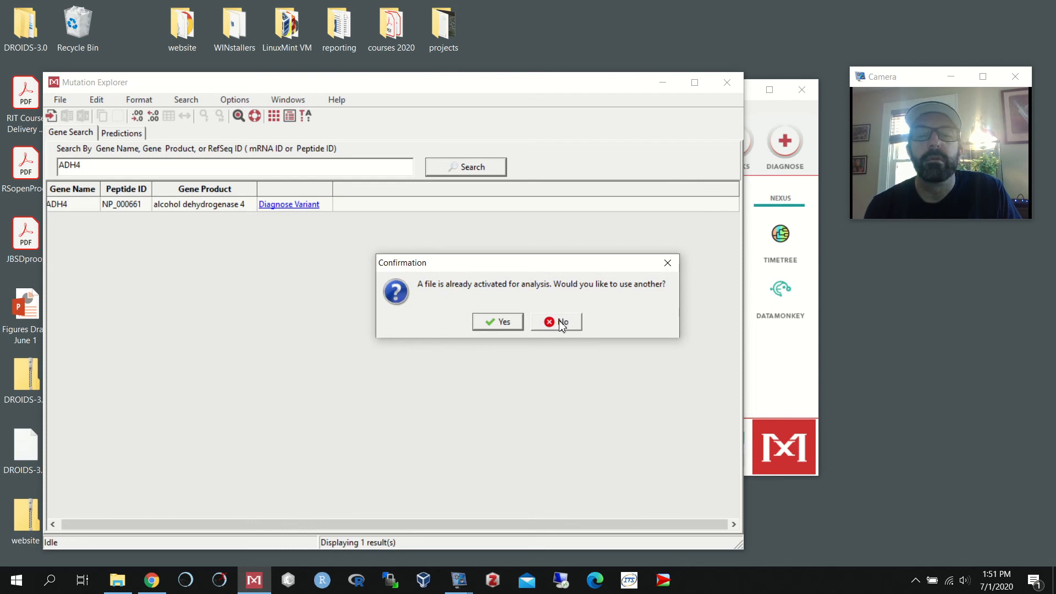
pyautogui.click(503, 322)
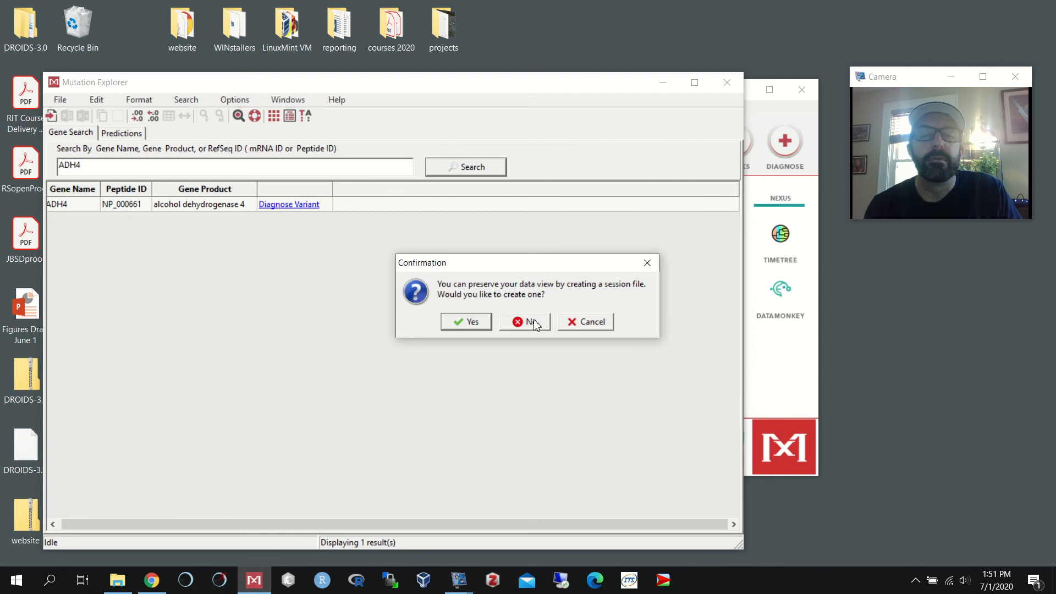
pyautogui.click(533, 323)
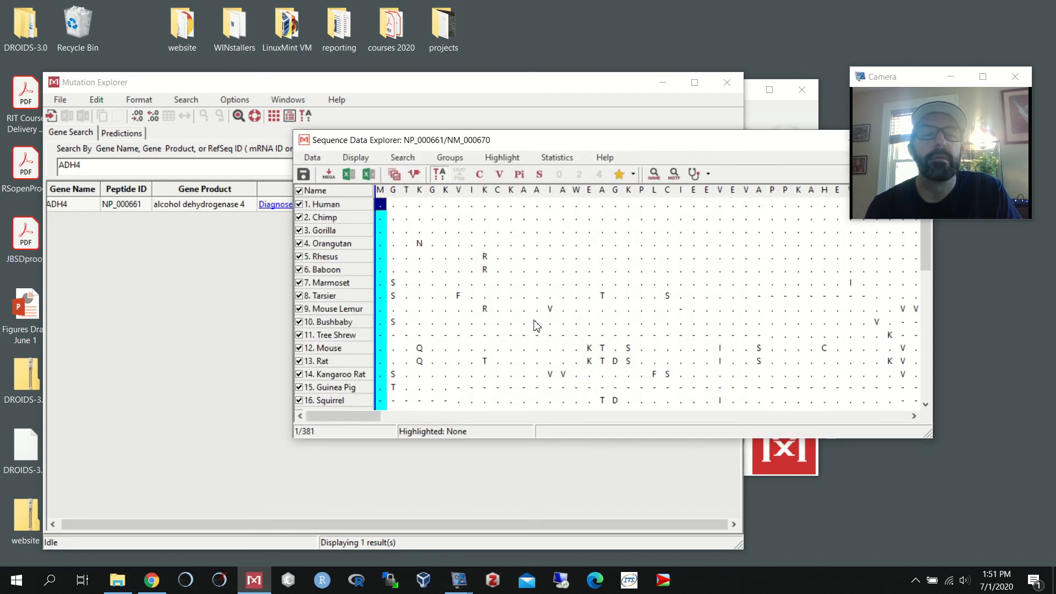
pyautogui.moveTo(617, 141); pyautogui.dragTo(499, 198)
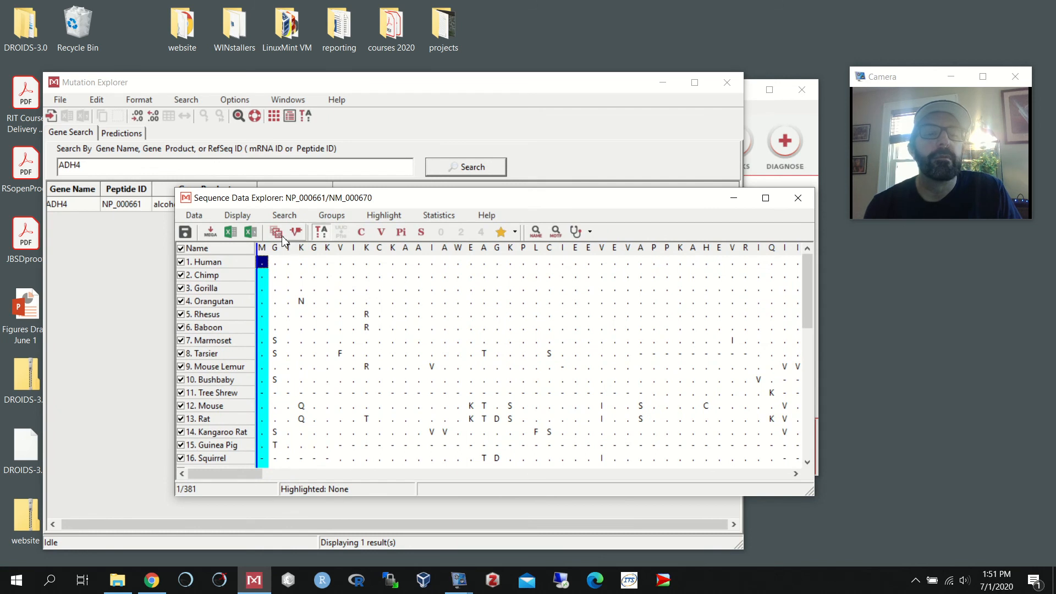
# Highlight the conserved sites in the ADH4 protein alignment, and close both the alignment and Mutation Explorer after examining them
pyautogui.click(285, 216)
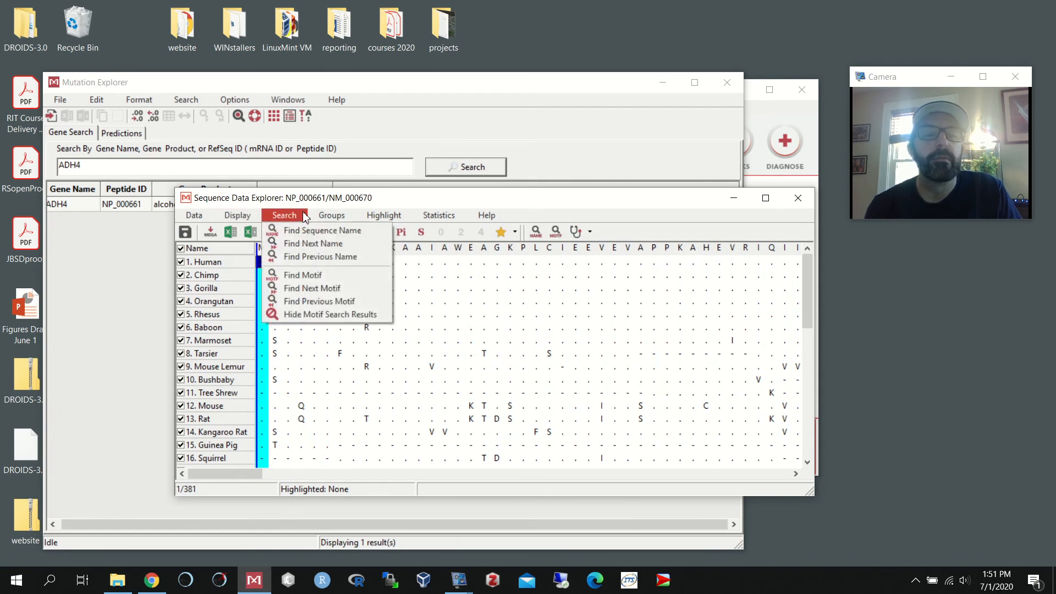
pyautogui.moveTo(375, 215)
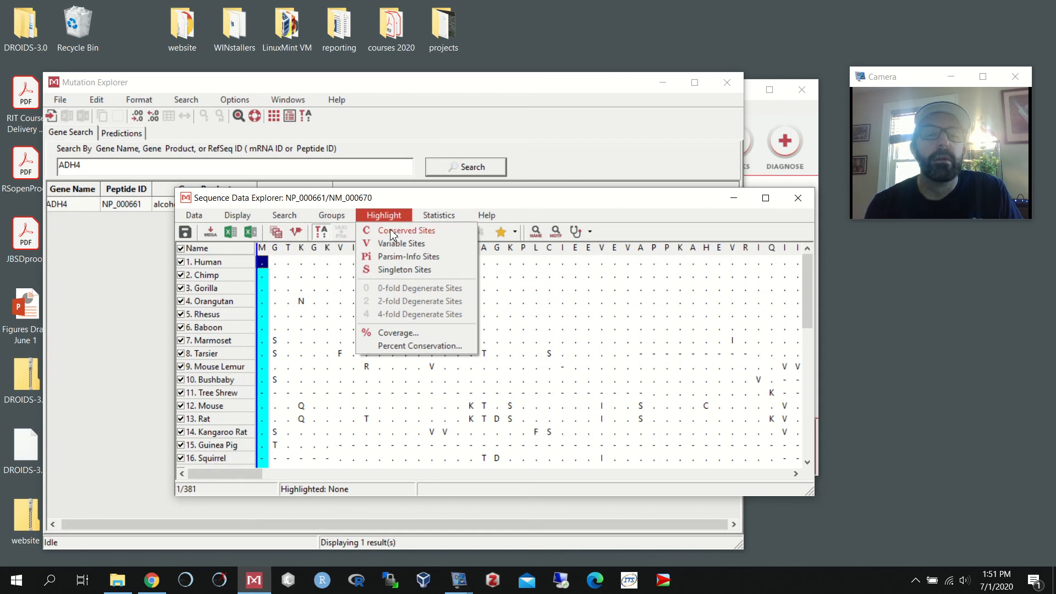
pyautogui.click(393, 232)
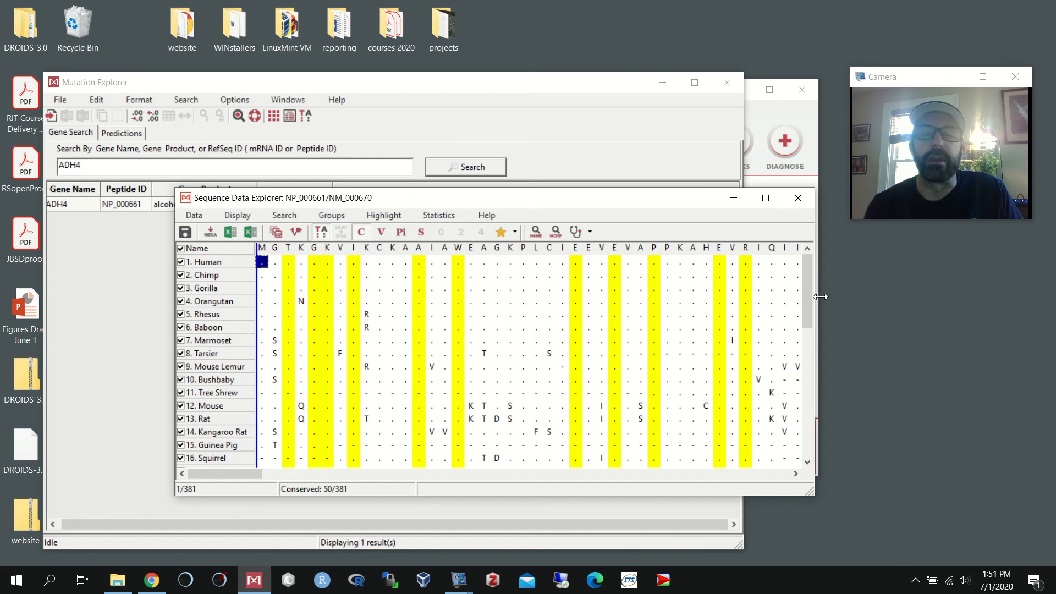
pyautogui.moveTo(807, 295); pyautogui.dragTo(823, 253)
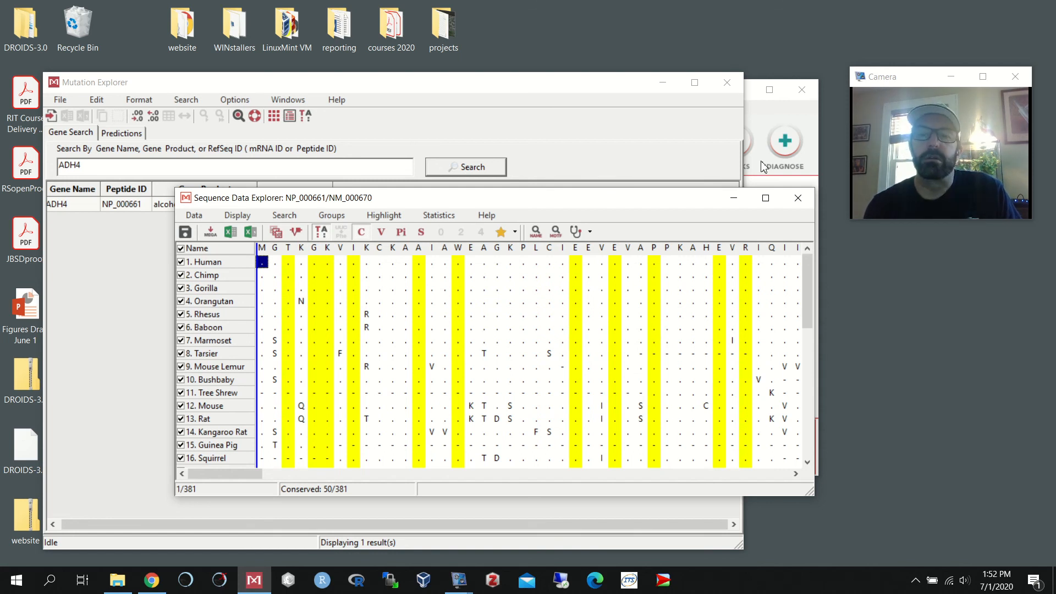
pyautogui.click(799, 198)
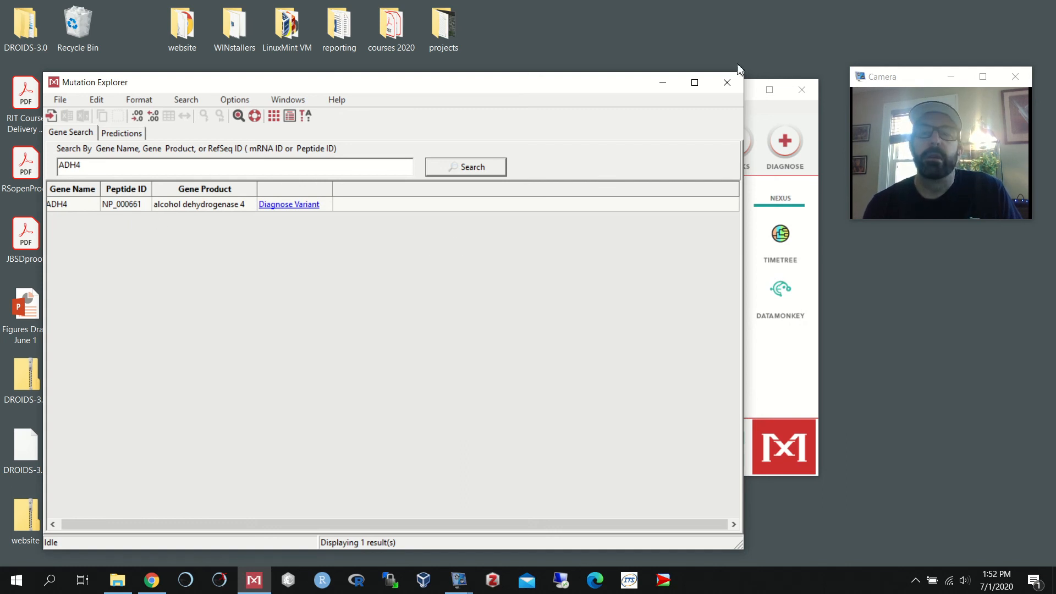
pyautogui.click(727, 85)
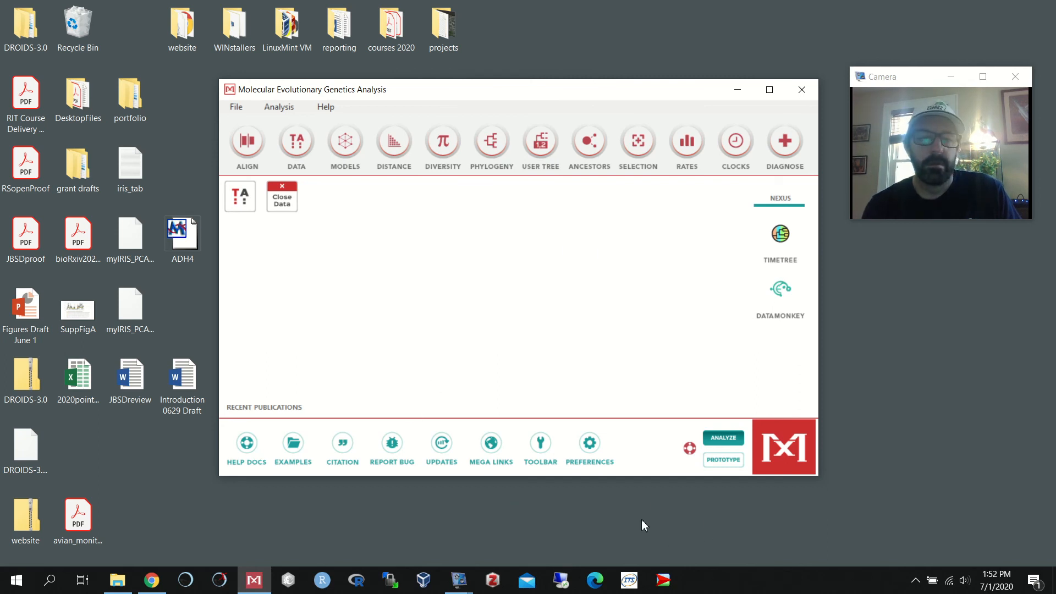
pyautogui.moveTo(157, 580)
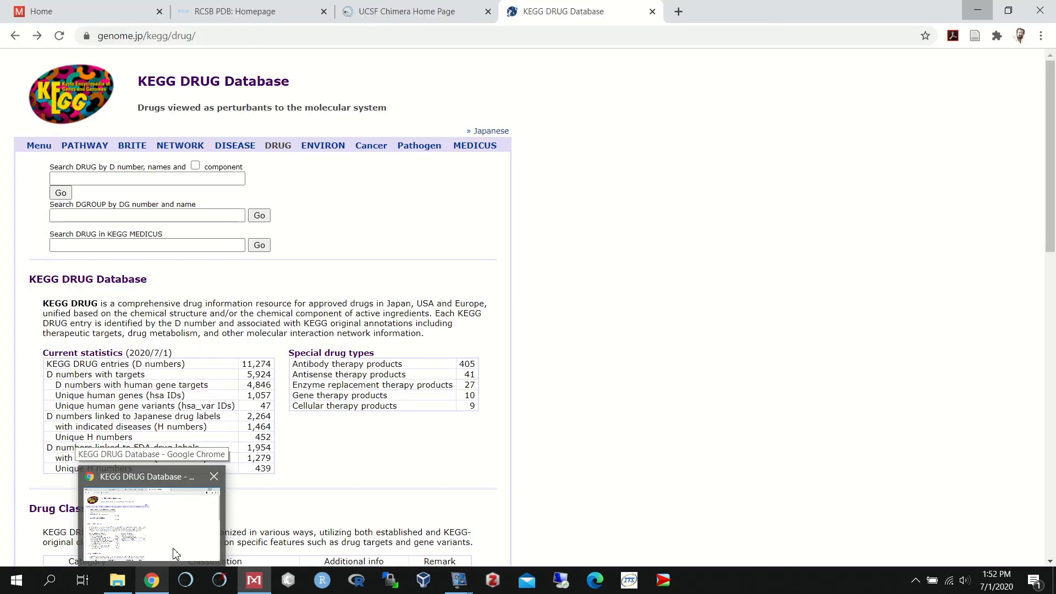
pyautogui.moveTo(254, 583)
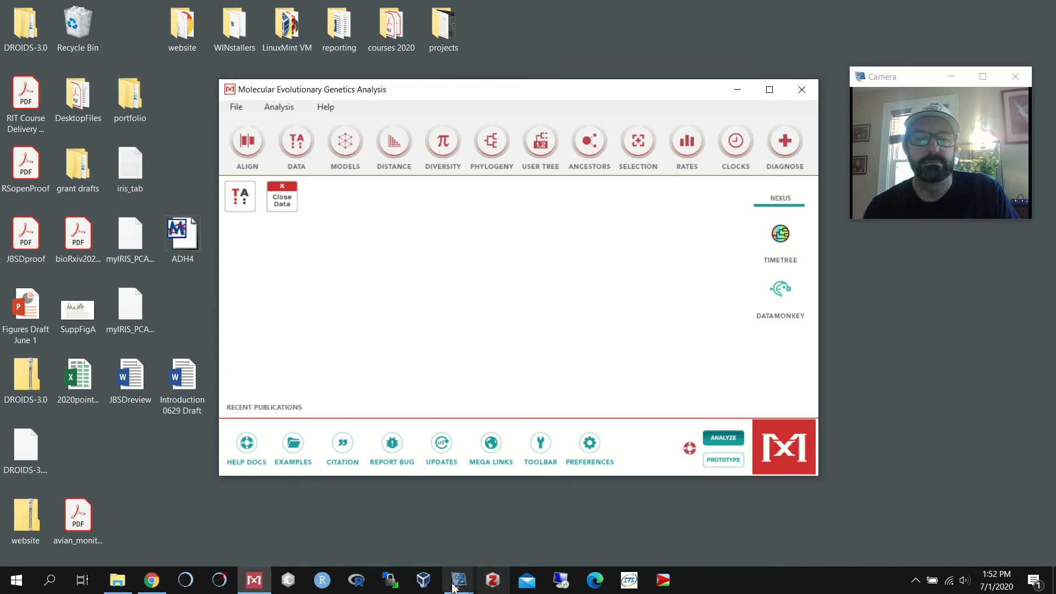
pyautogui.moveTo(453, 588)
pyautogui.click(402, 522)
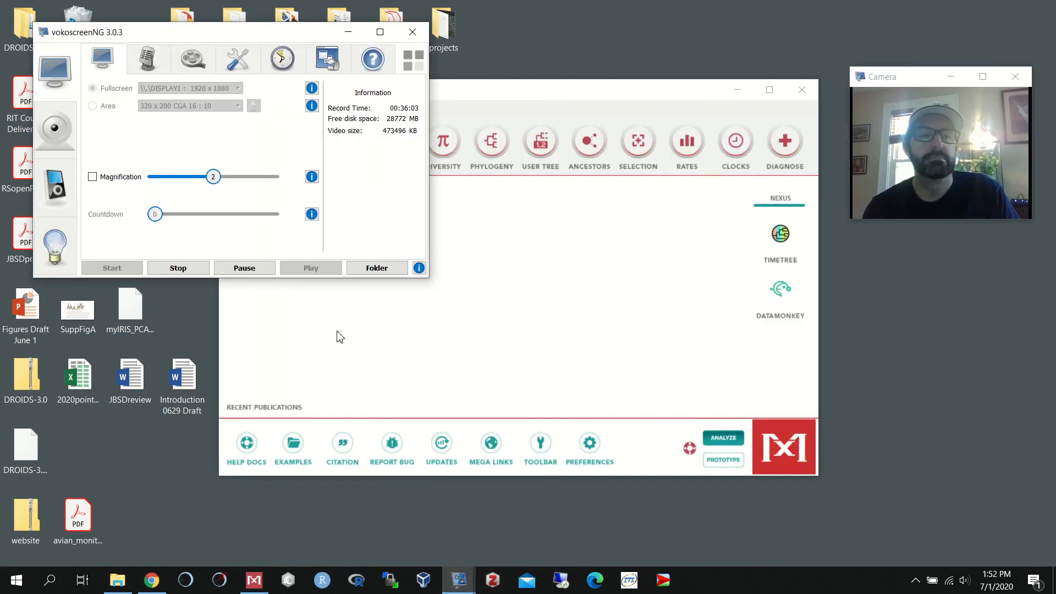